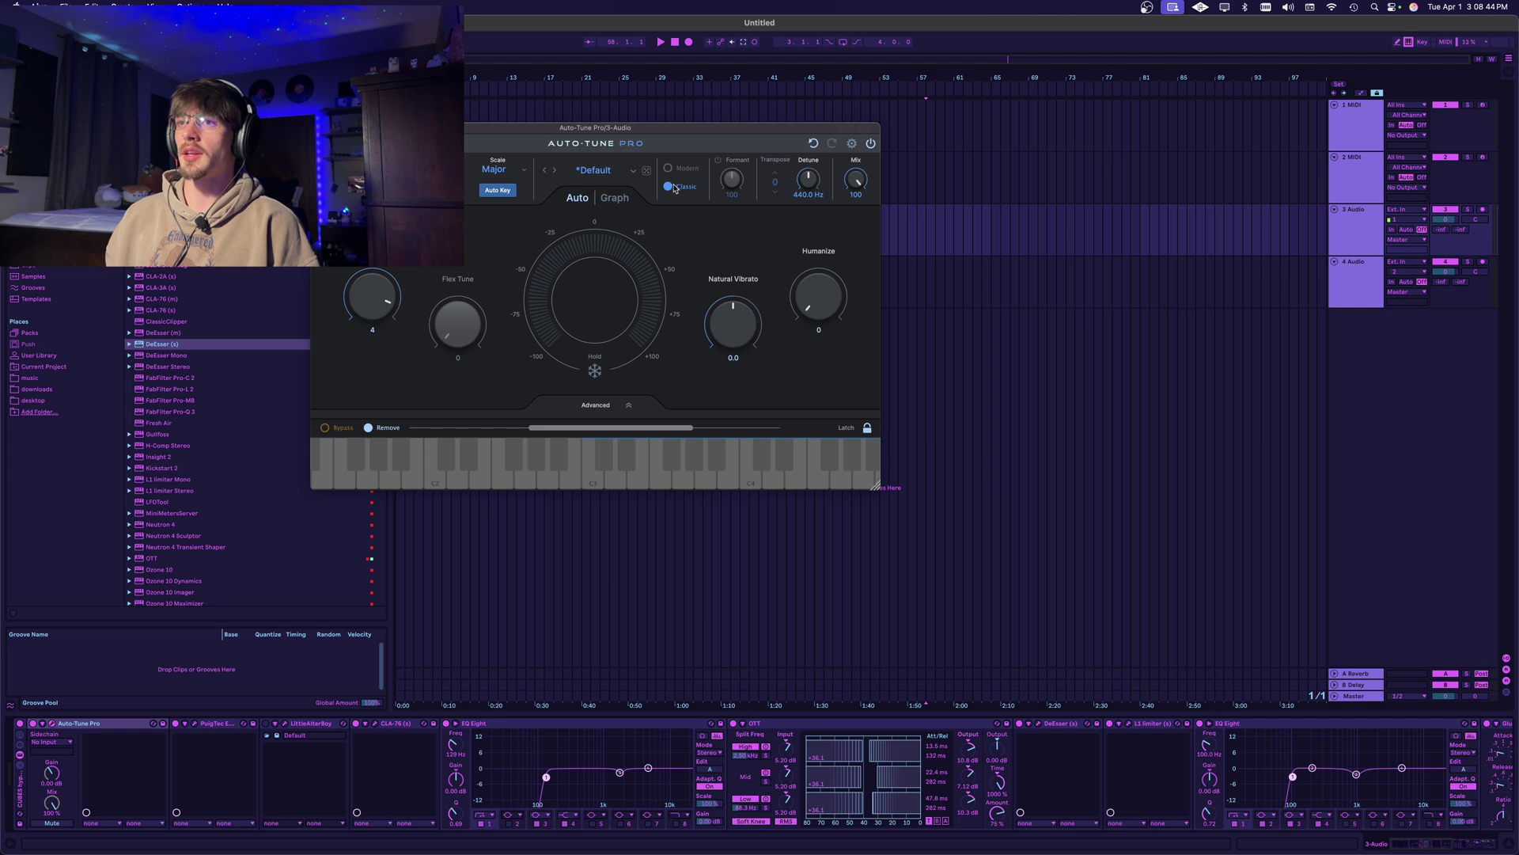
View Auto-Tune Pro's Graph mode, return to Auto mode and reposition the plug-in window.
click(616, 198)
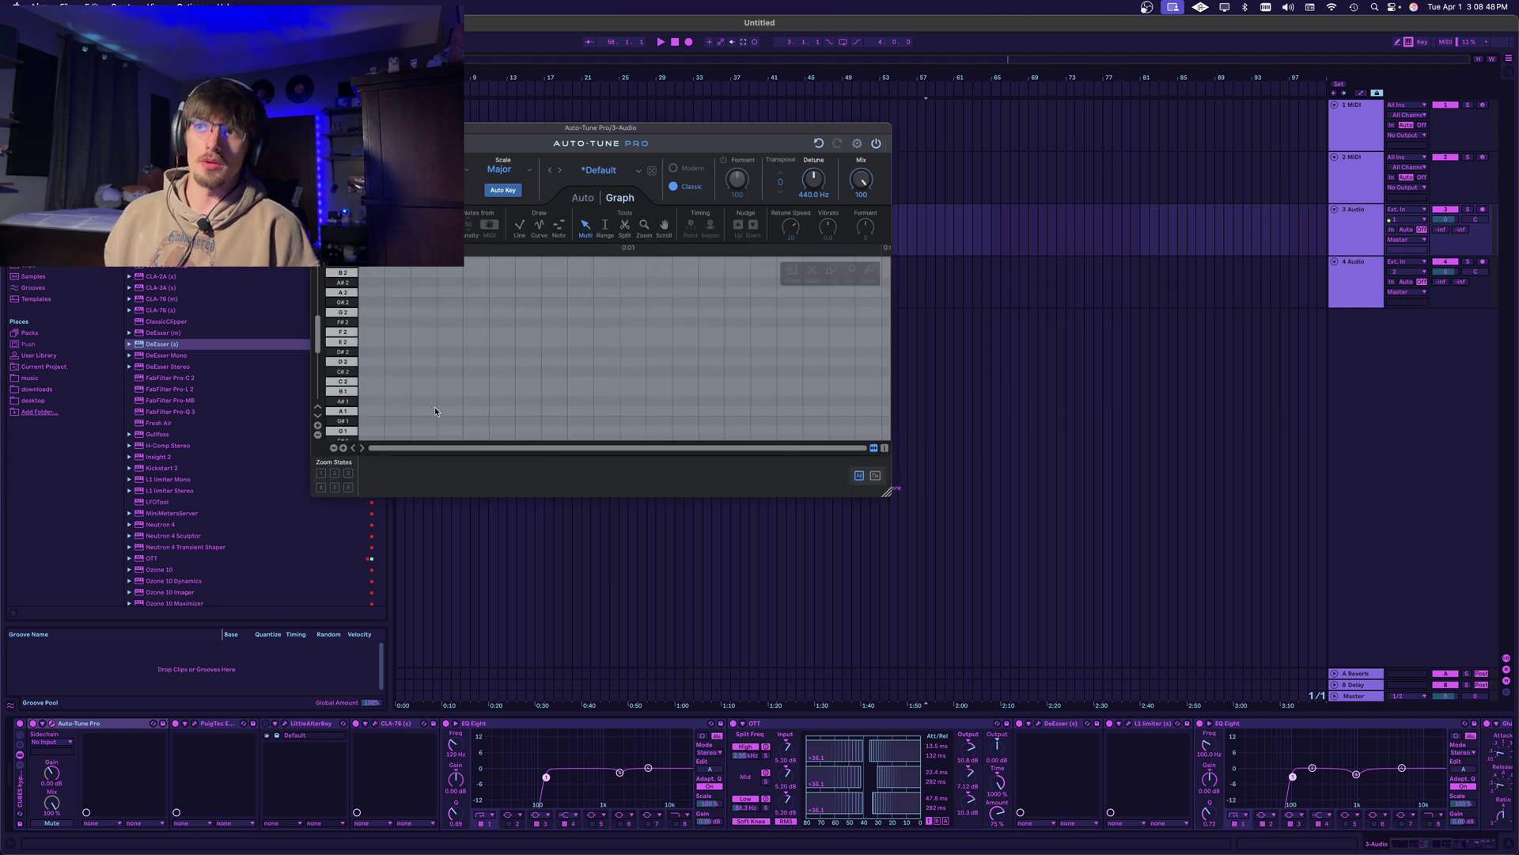
click(583, 199)
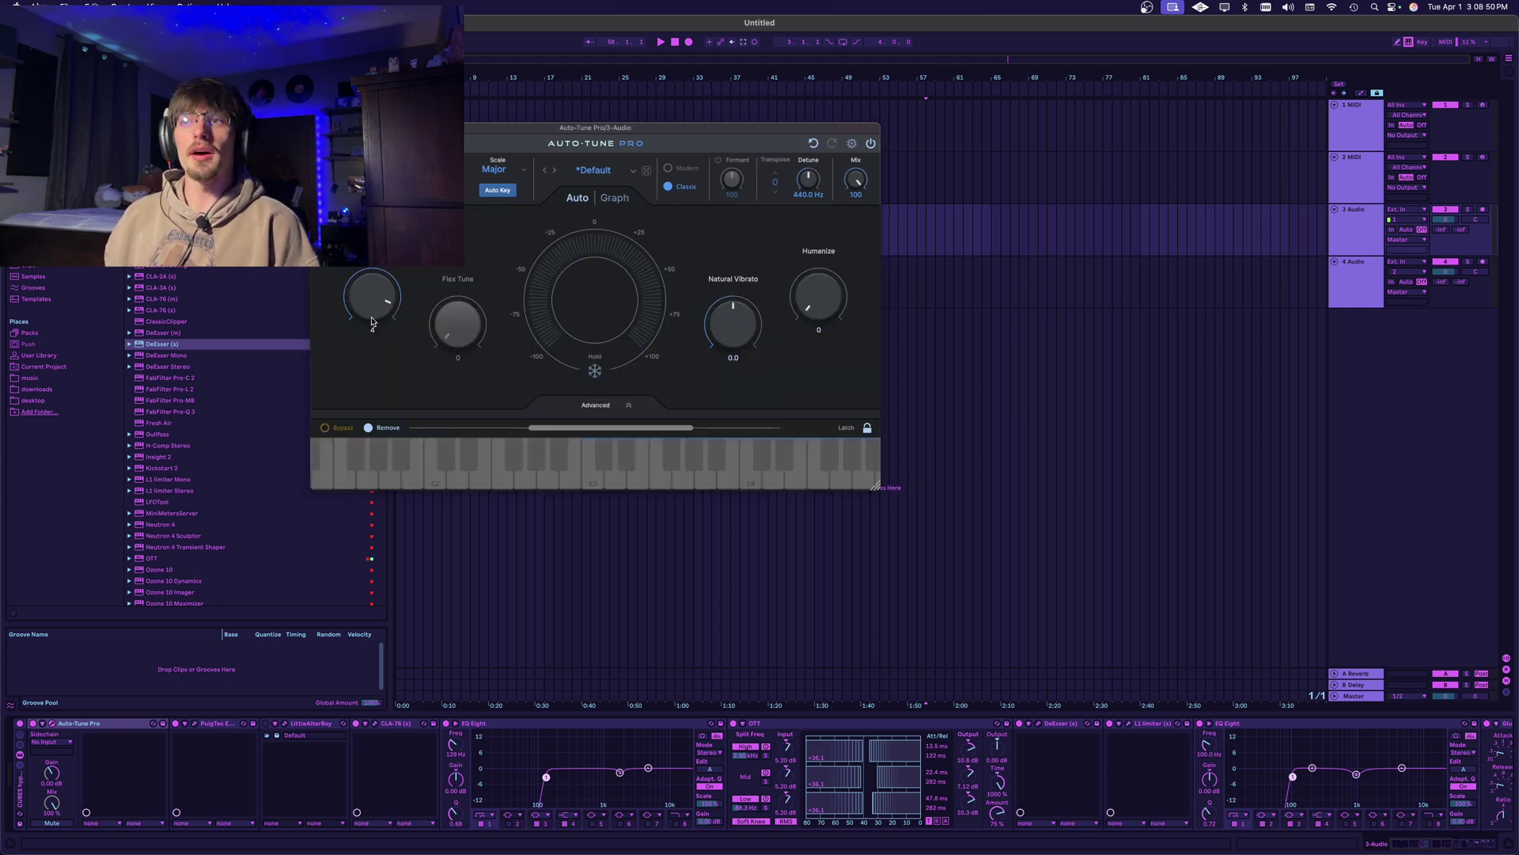
drag(566, 132, 700, 201)
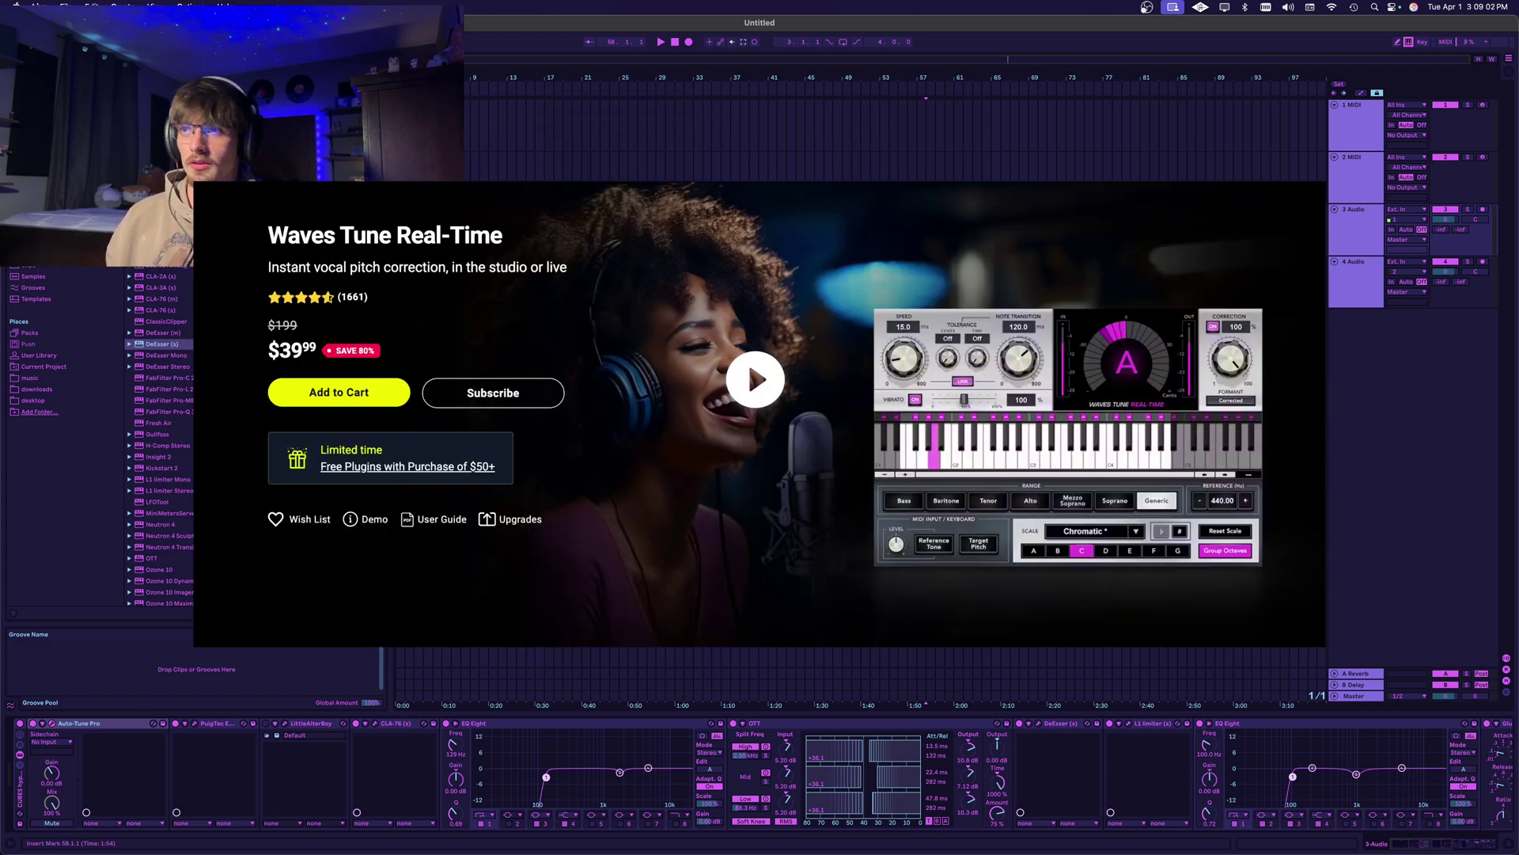
Adjust Auto-Tune Pro's Retune Speed up and down to fine-tune the strength of the pitch correction.
scroll(514, 387, up, 3)
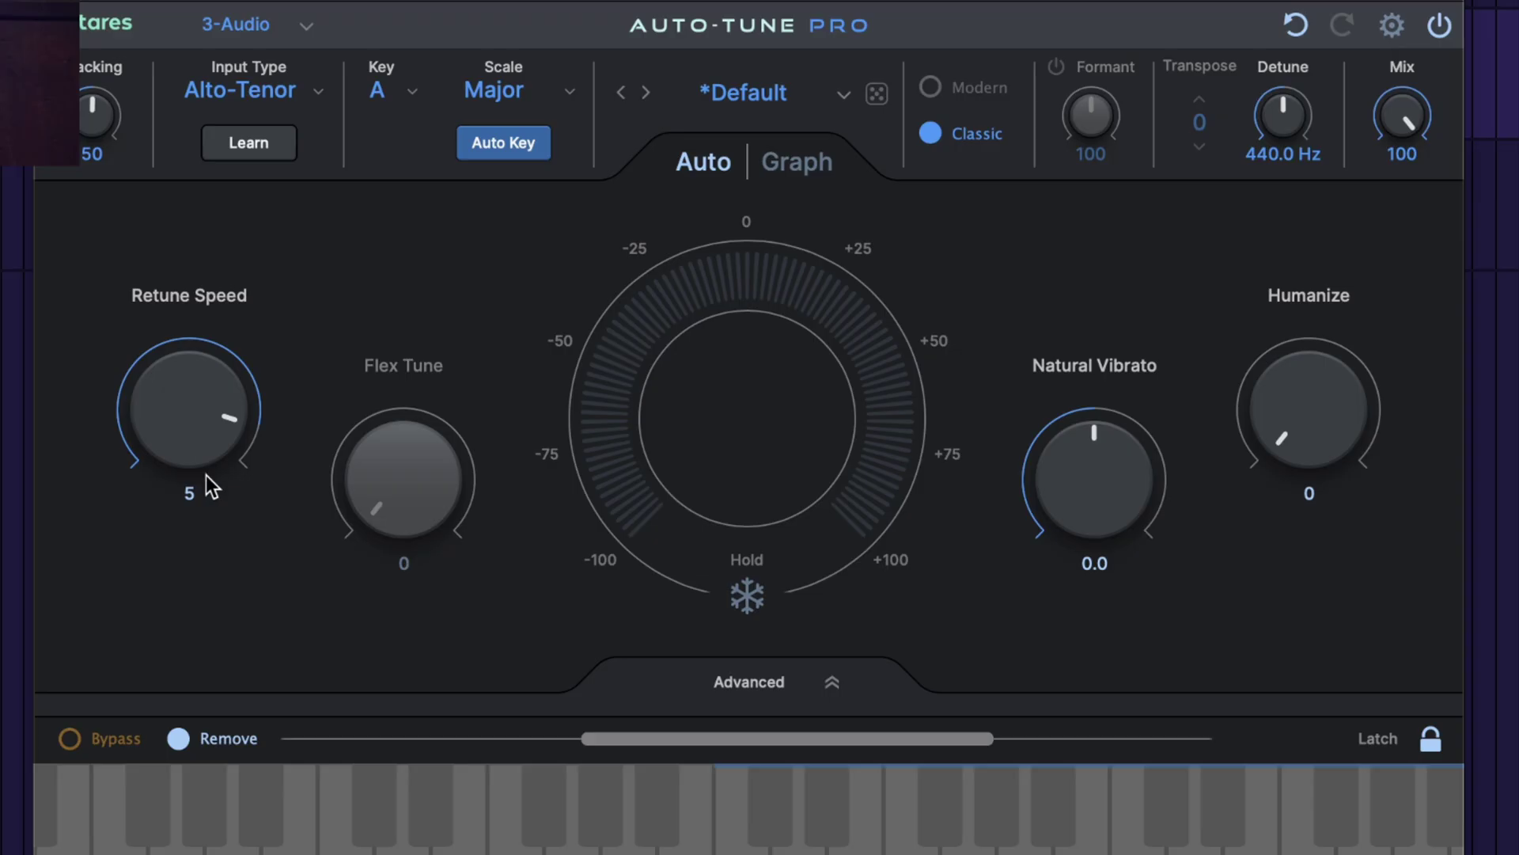
scroll(212, 451, up, 6)
scroll(214, 464, down, 2)
scroll(214, 464, up, 2)
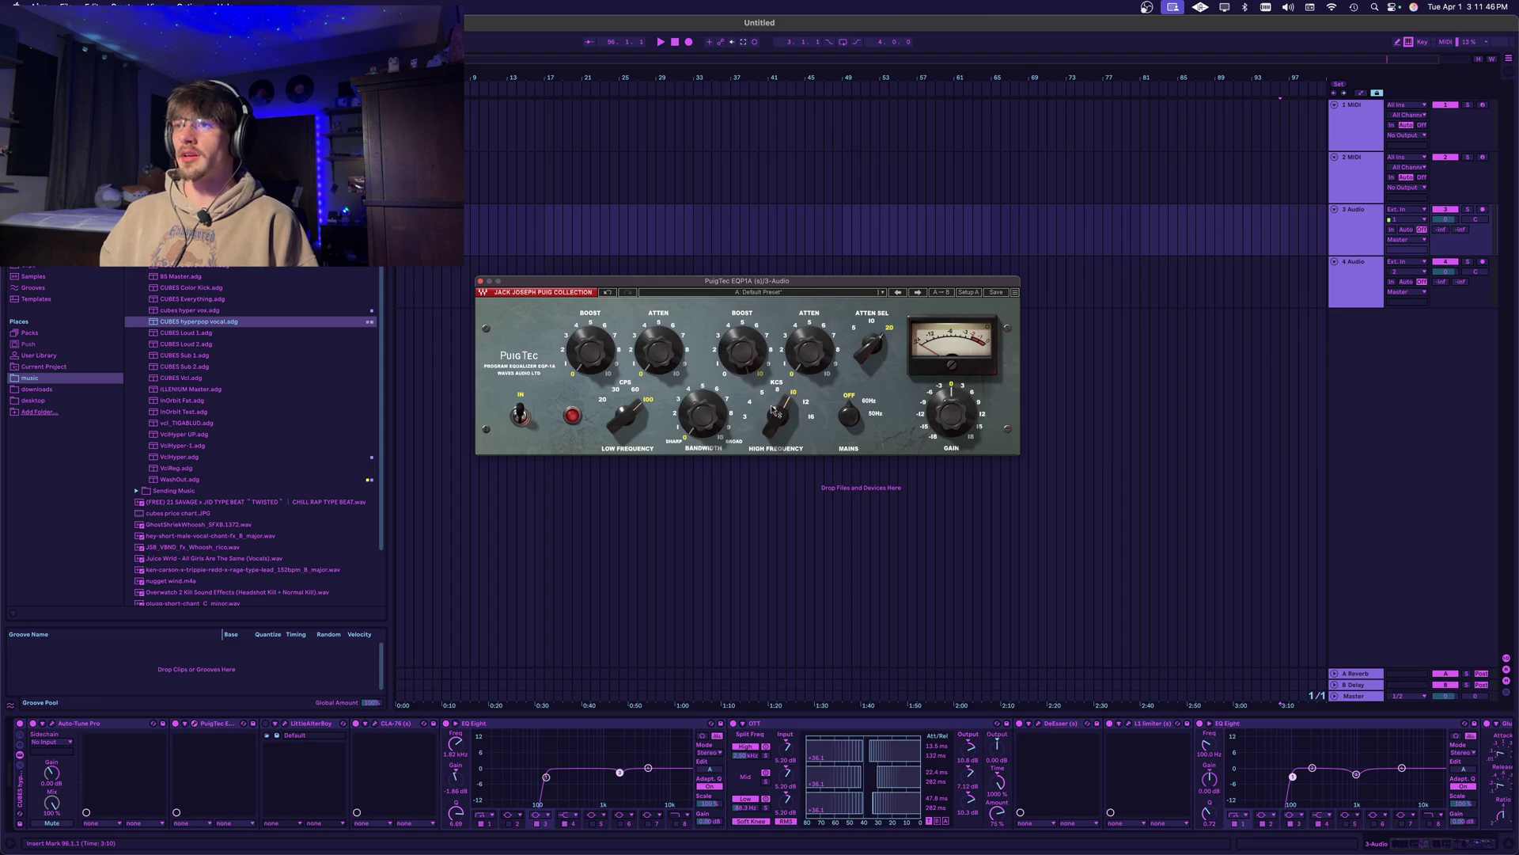
Adjust the high-frequency Boost on the PuigTec EQP1A and close the plug-in window.
mouse_move(742, 348)
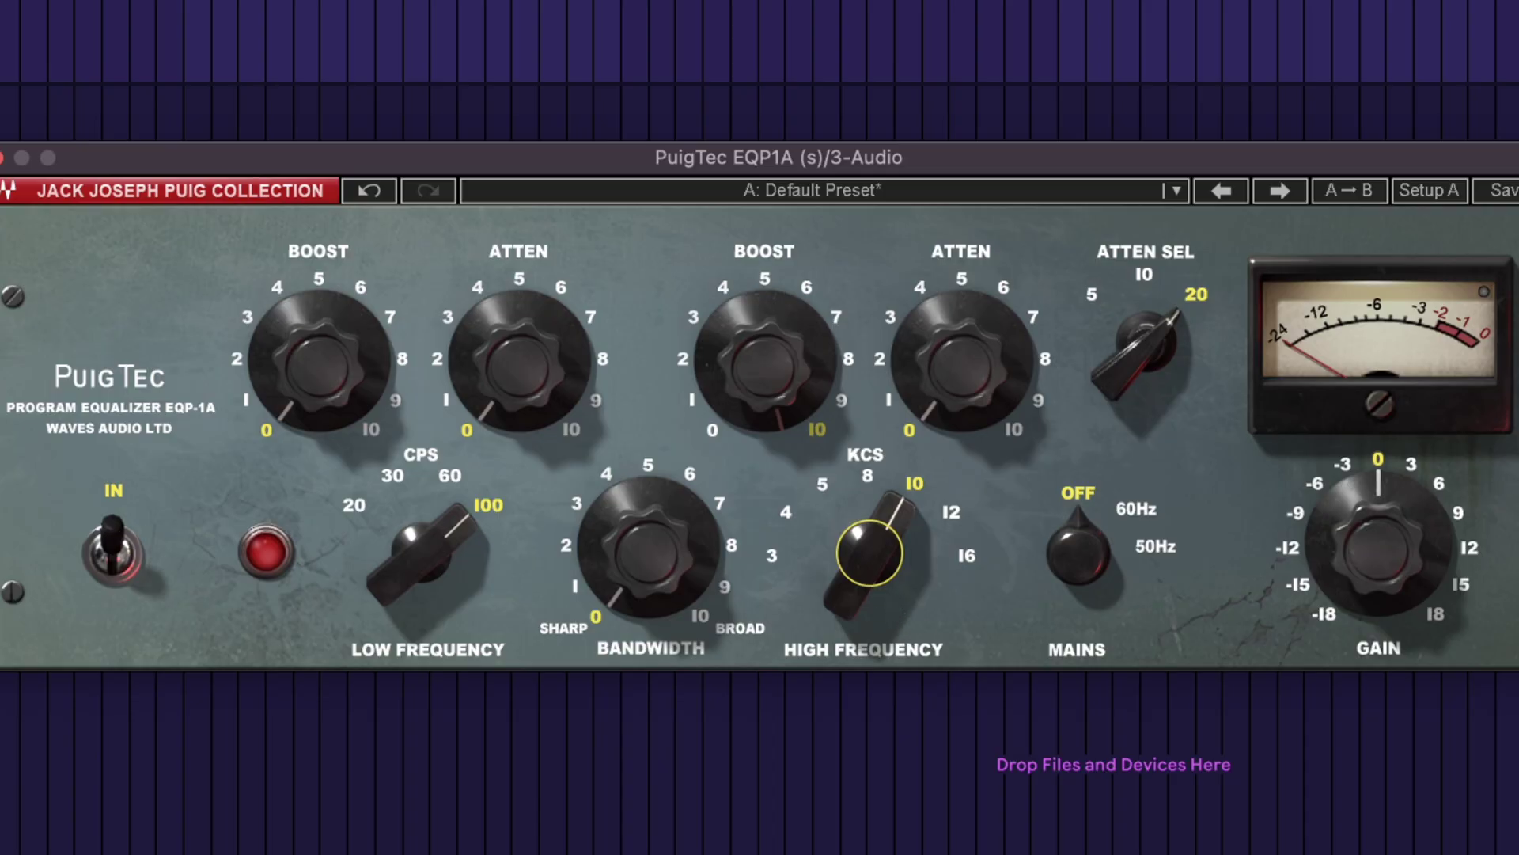
drag(794, 430, 795, 438)
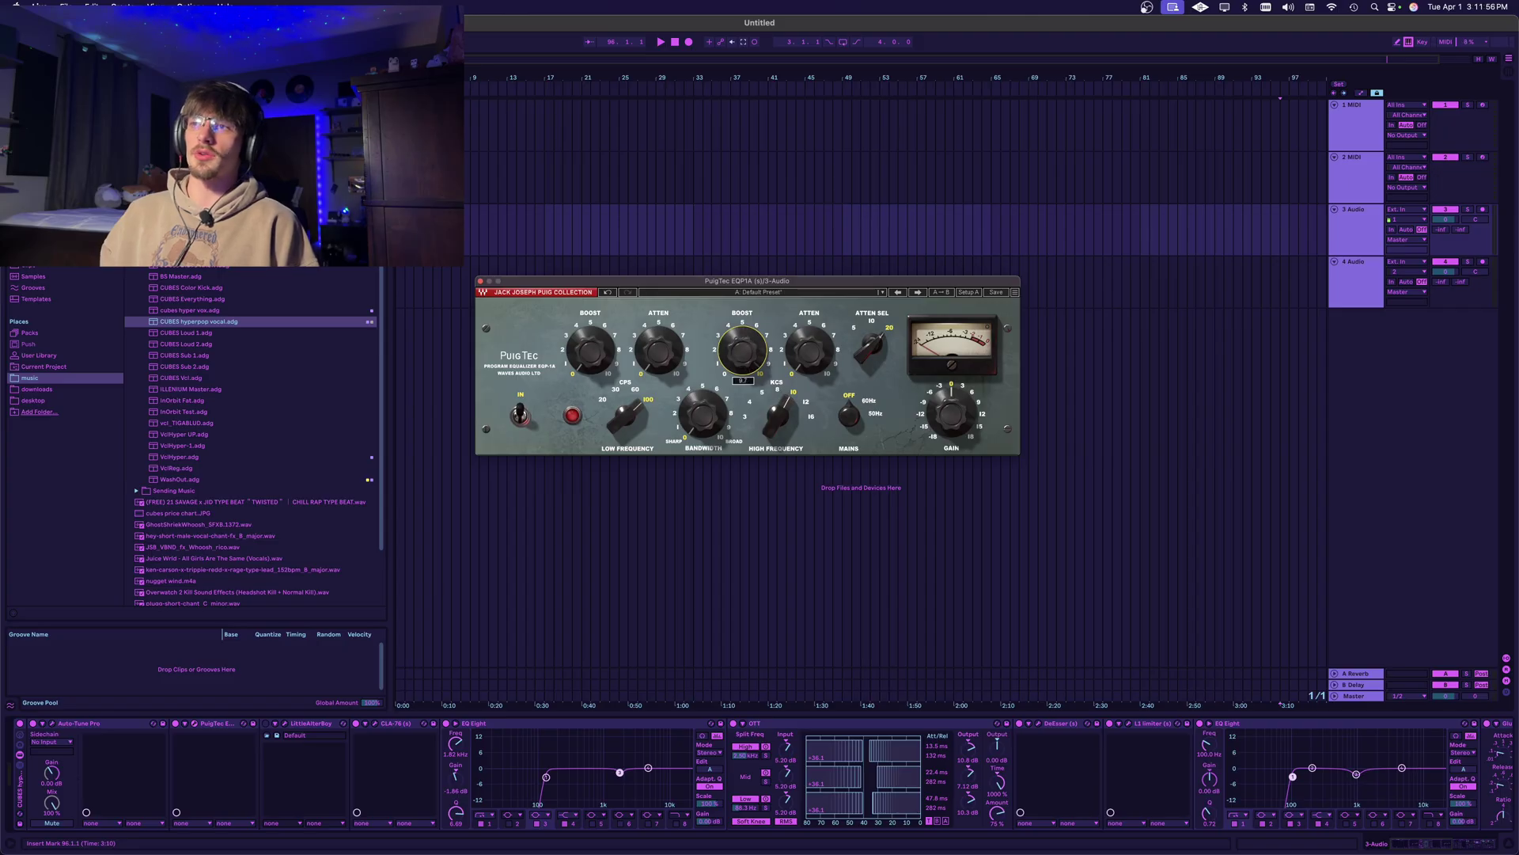
drag(741, 350, 741, 345)
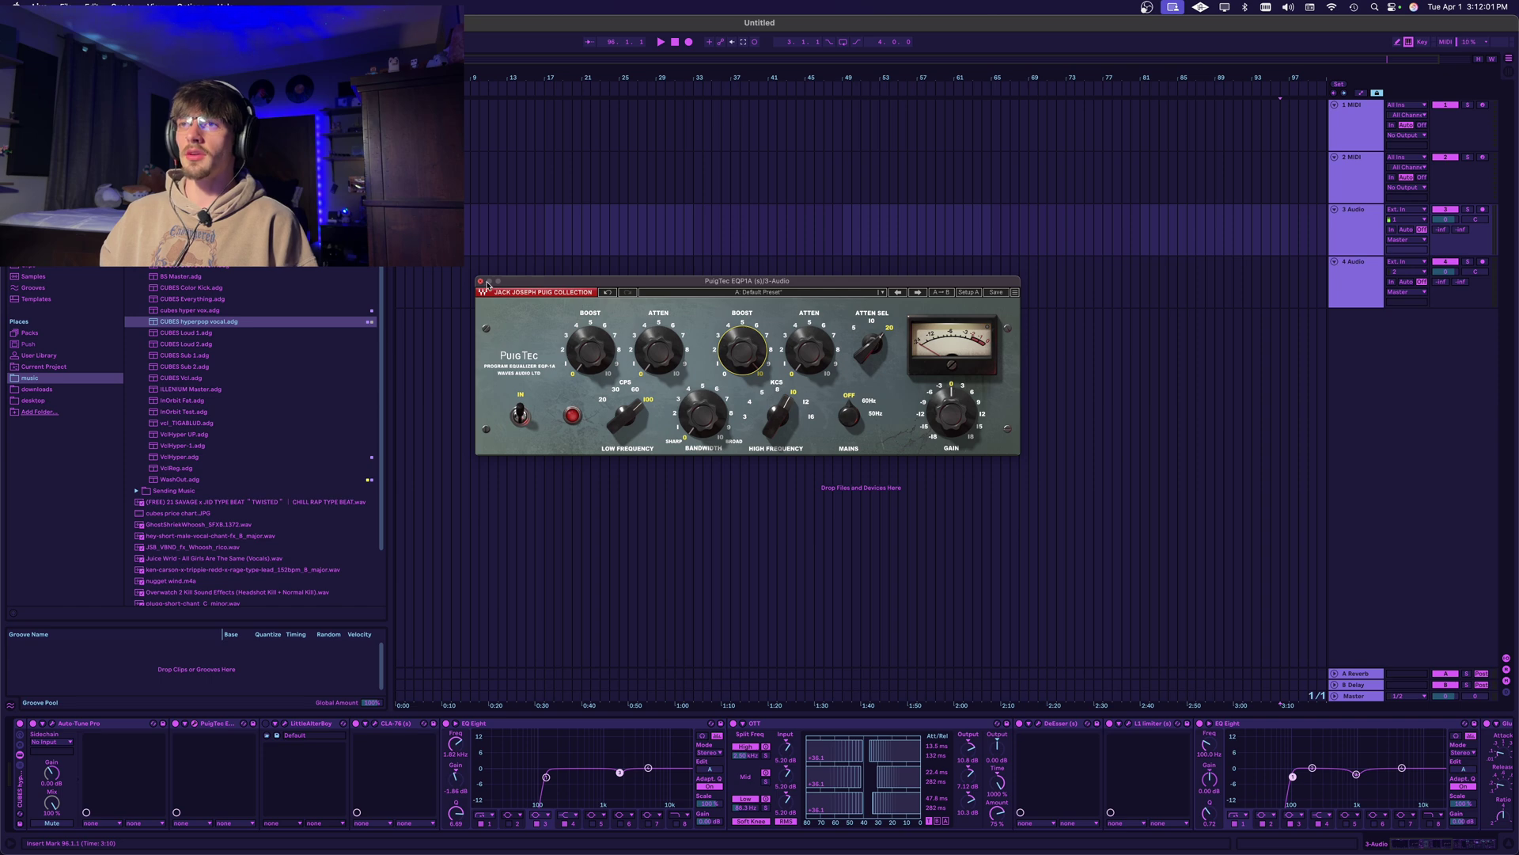
click(479, 281)
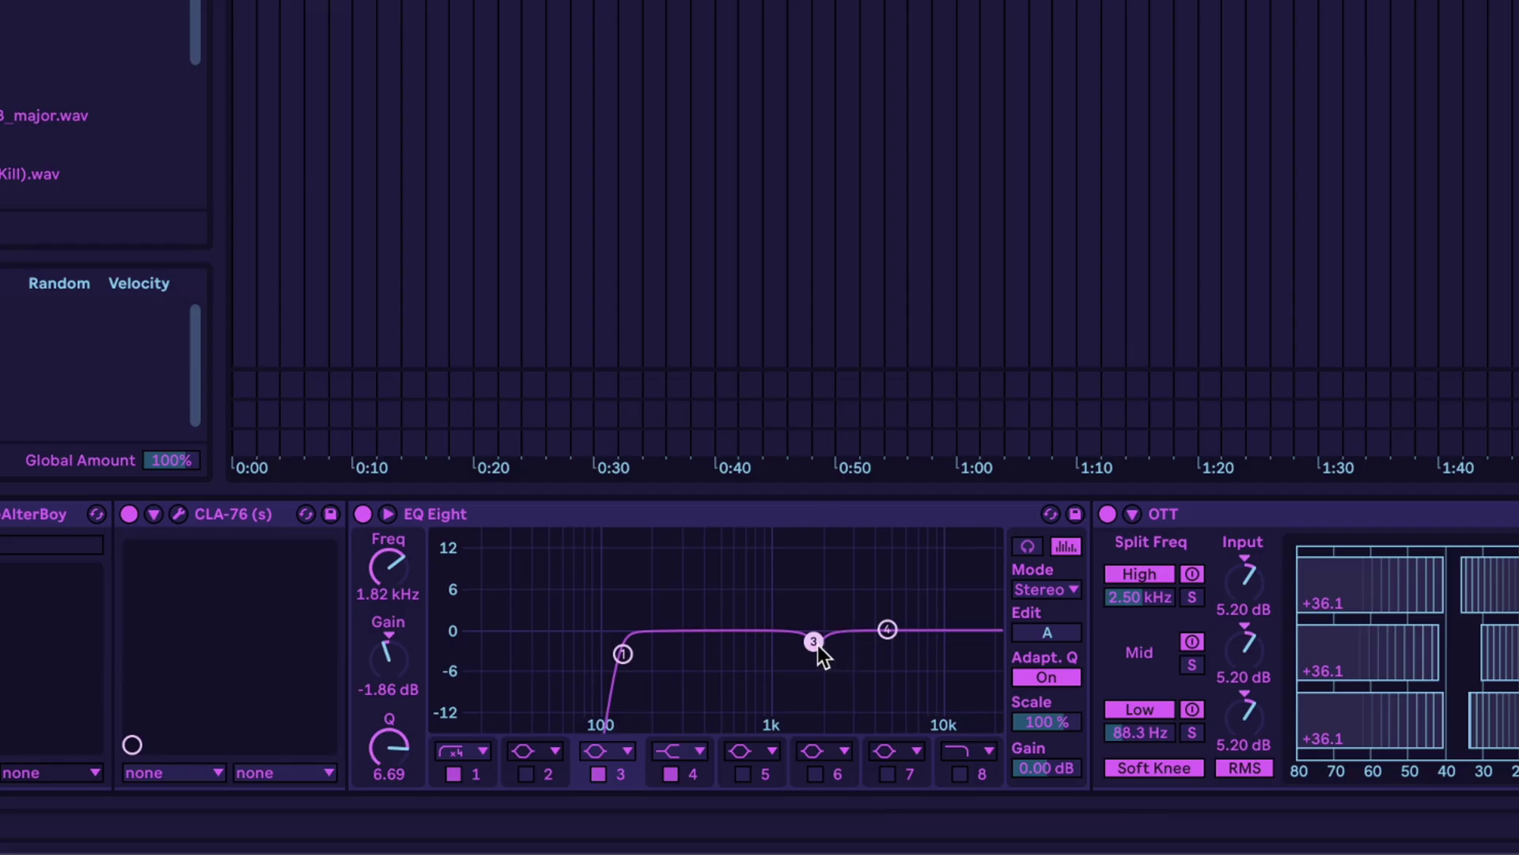
Try boosting band 3 of the EQ Eight by about 8 dB near 9.6 kHz.
drag(813, 641, 935, 576)
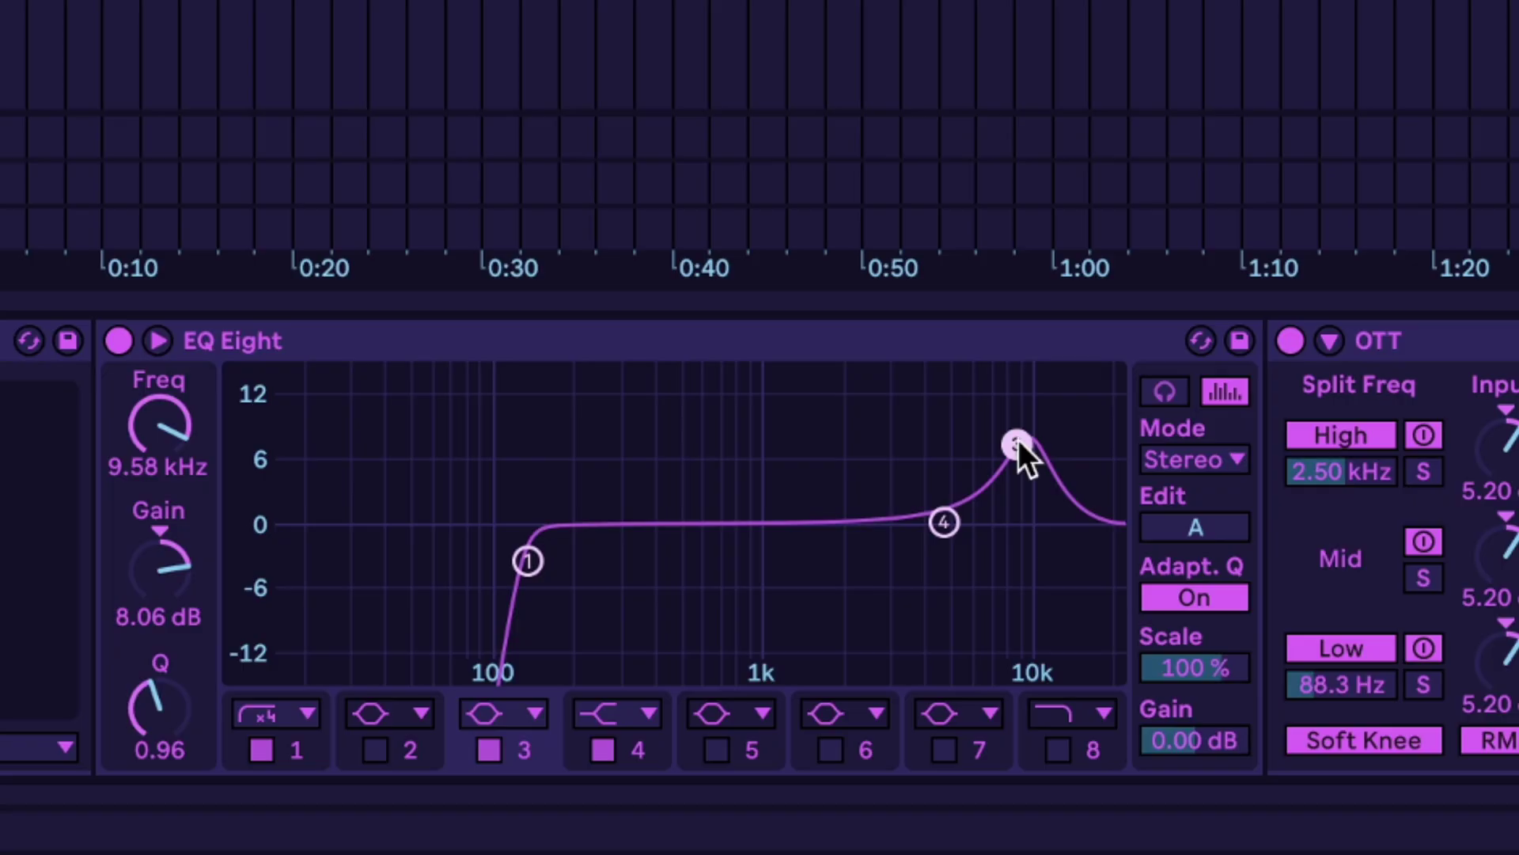
drag(1018, 443, 949, 485)
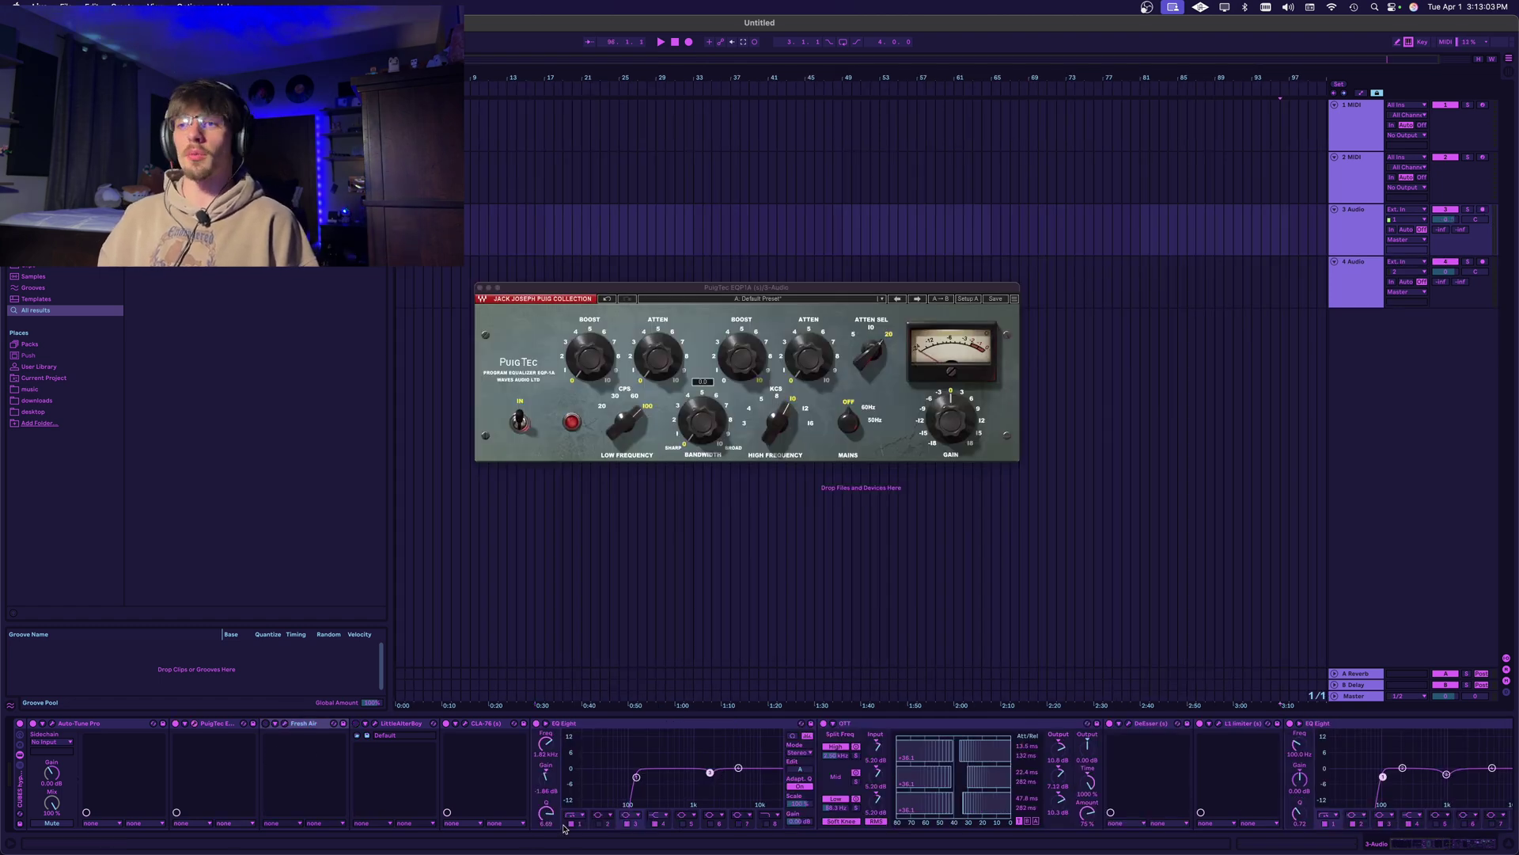
Examine the pitch and formant settings of LittleAlterBoy and close its window.
click(376, 723)
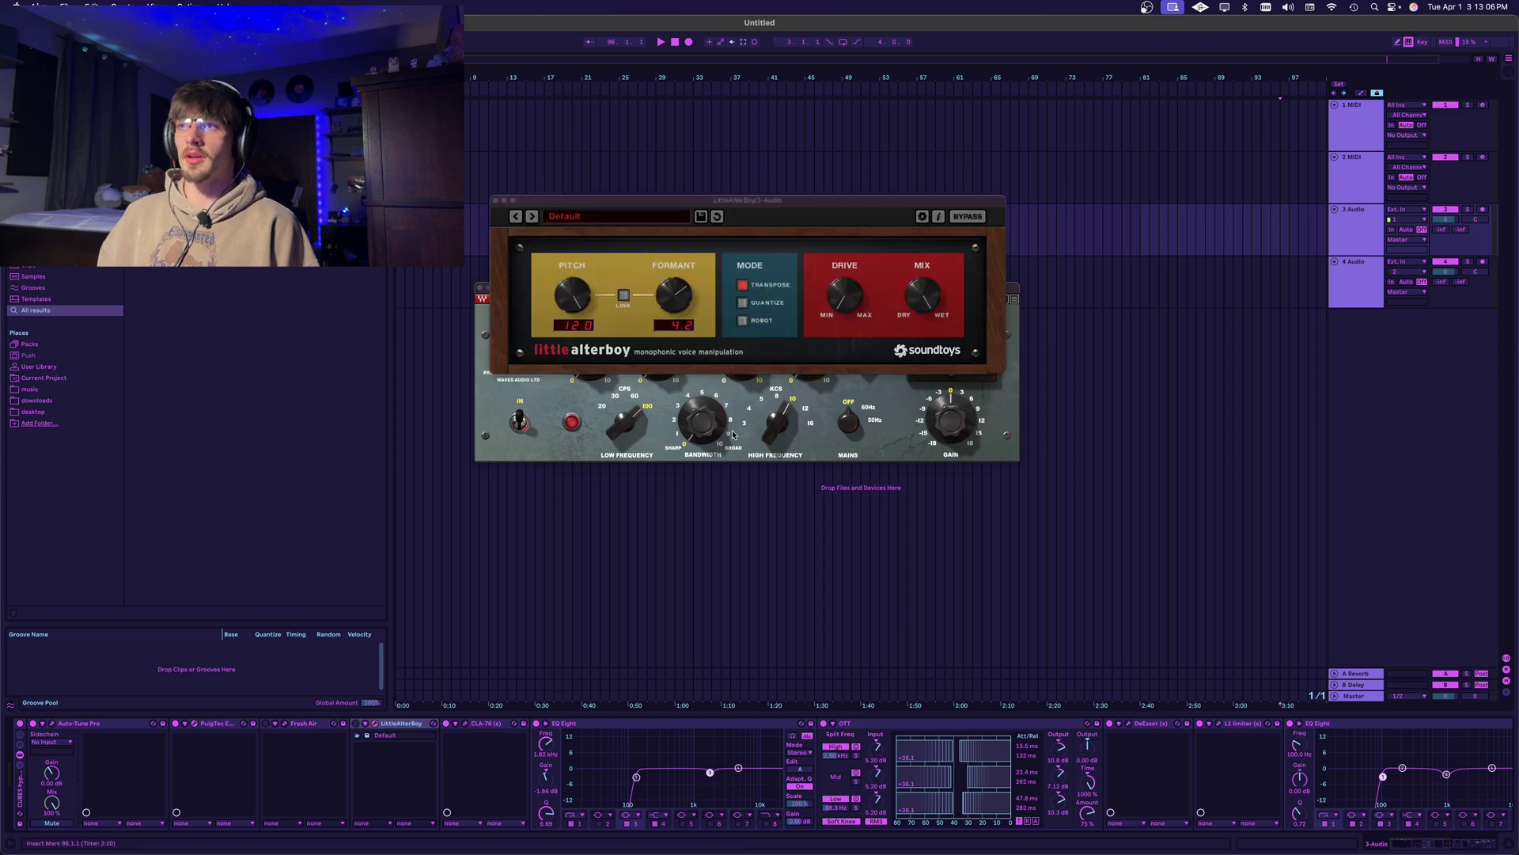
click(494, 201)
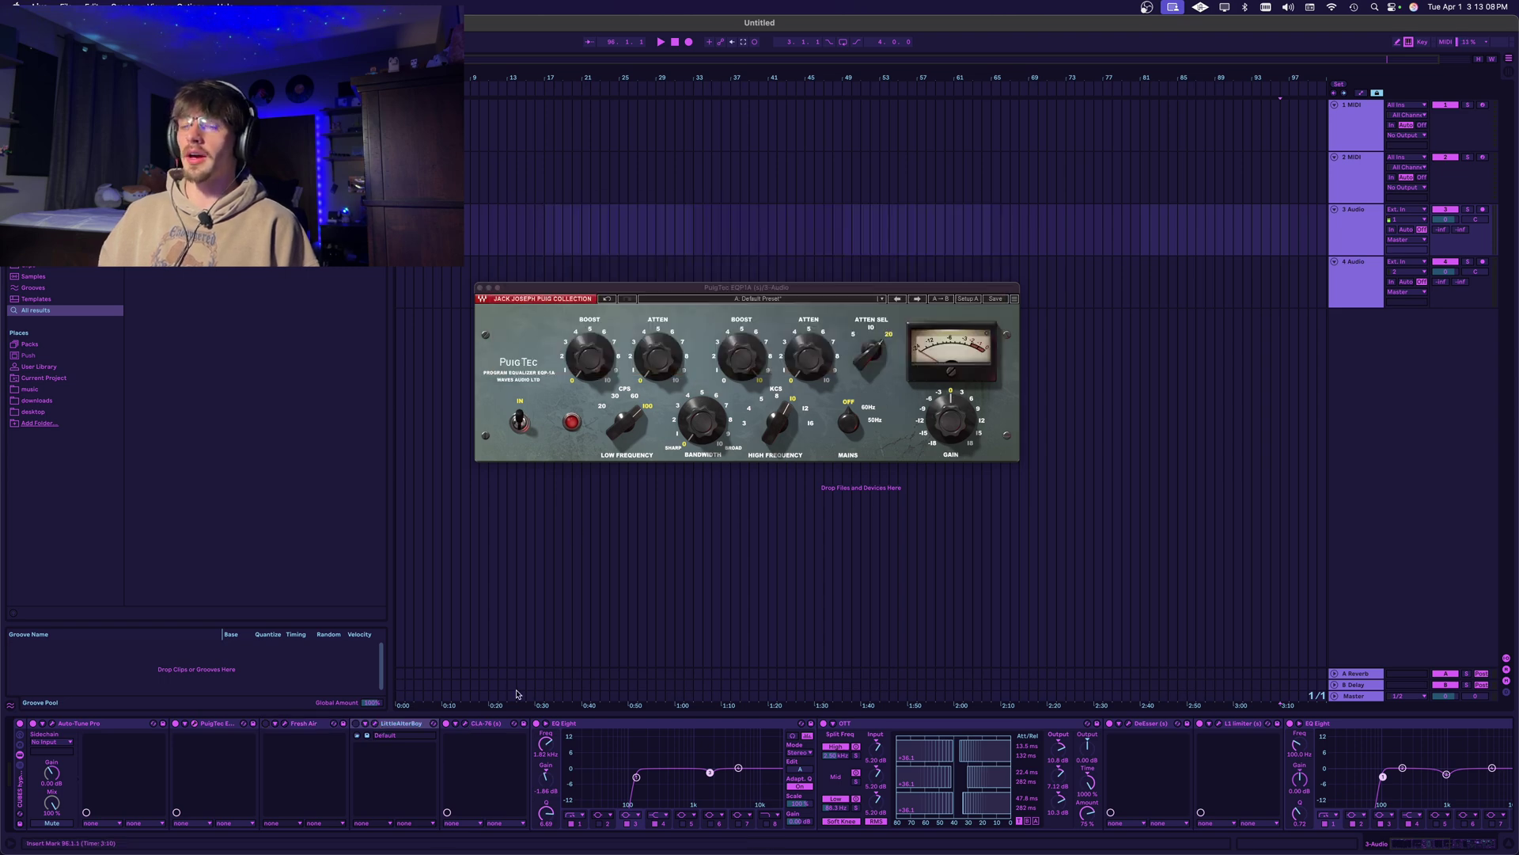
click(376, 724)
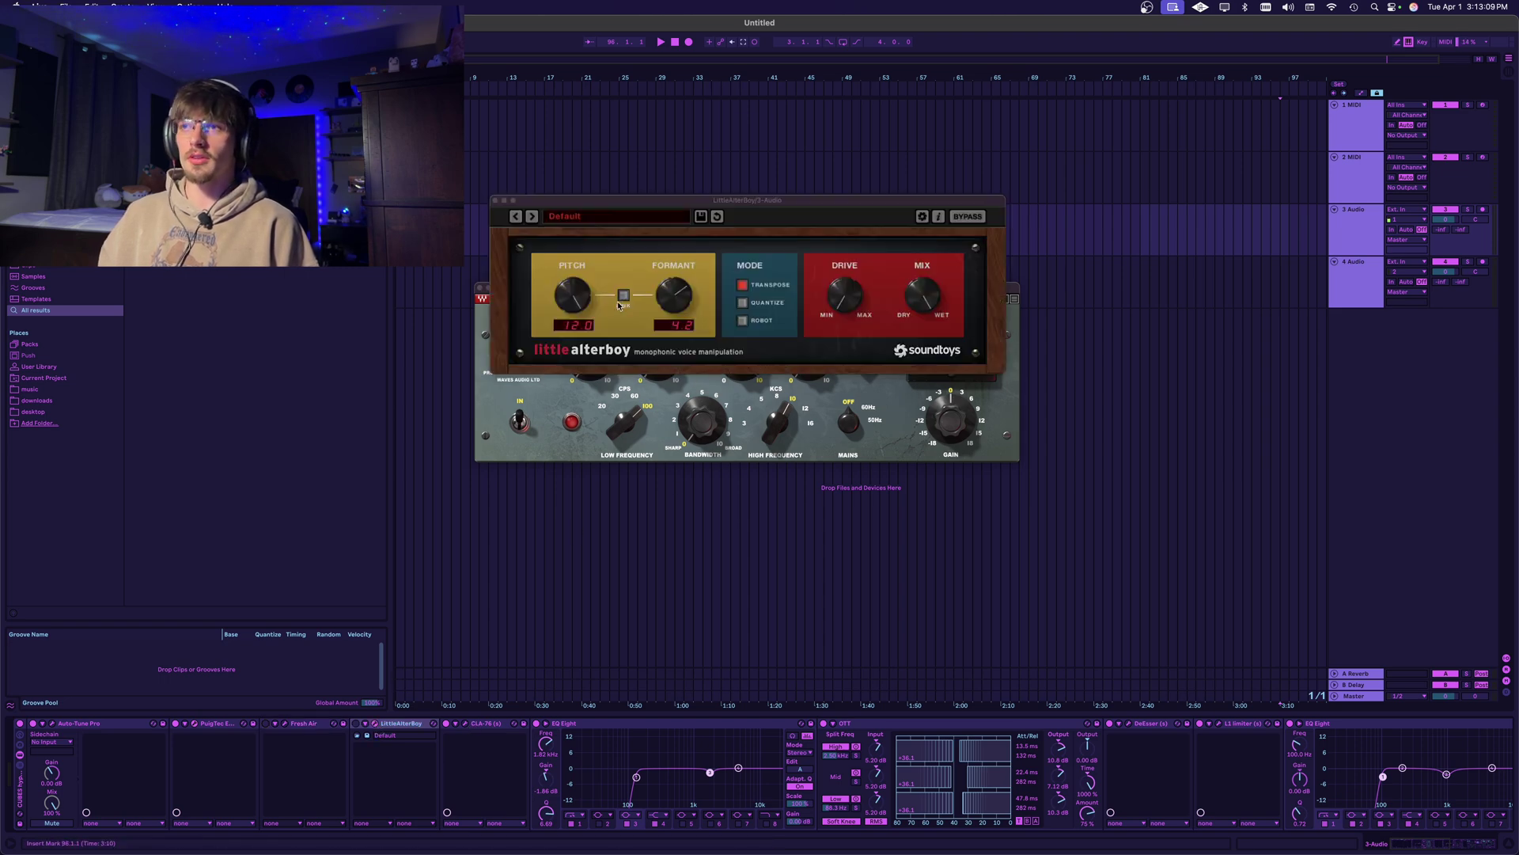
click(494, 202)
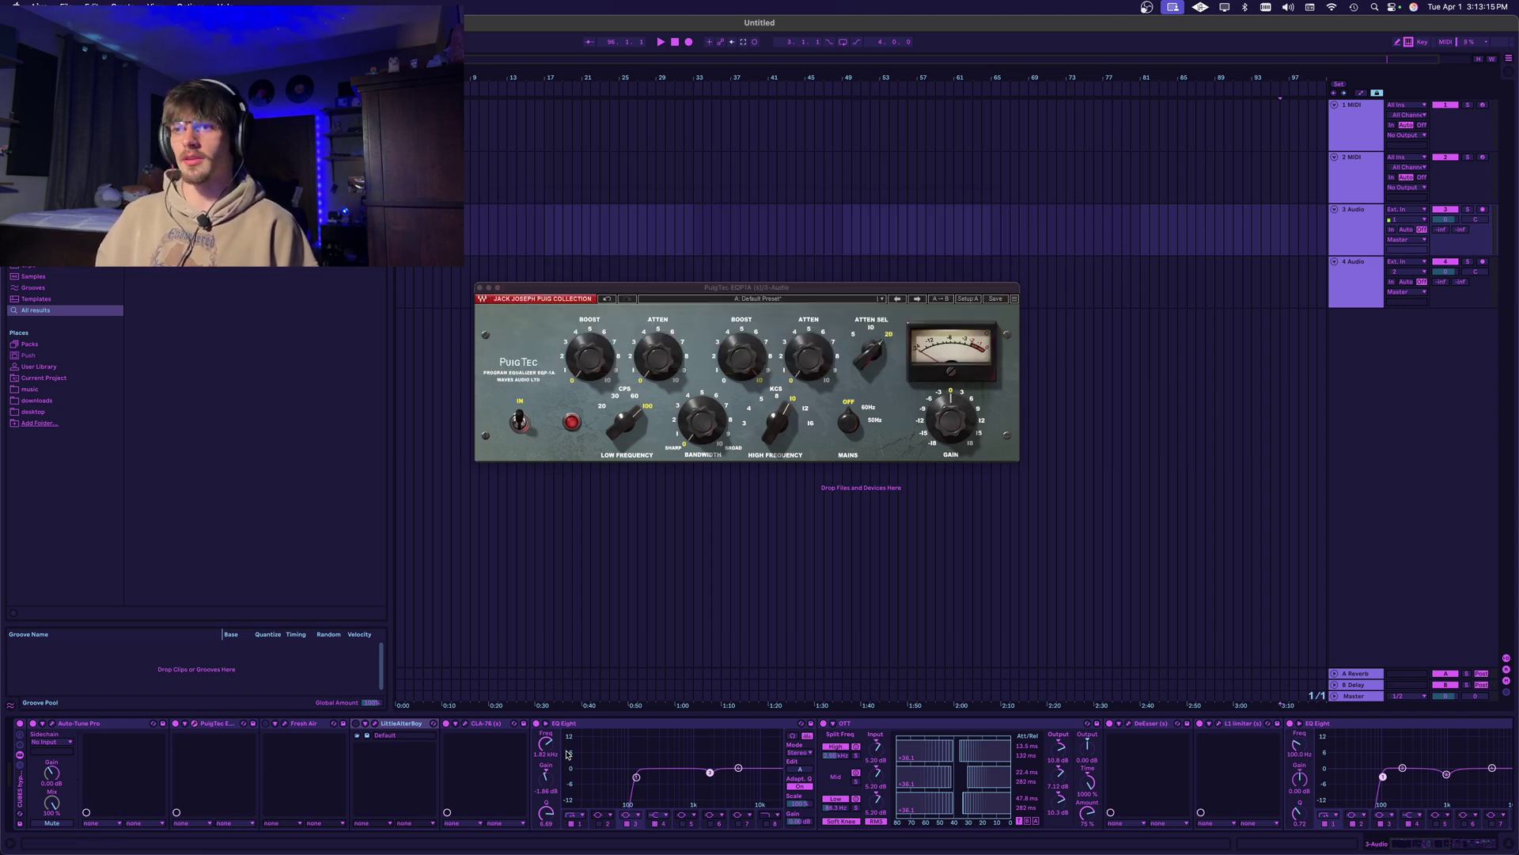
Load the Frank Ocean Vocal factory preset in the CLA-76 compressor and adjust its Mix.
click(462, 724)
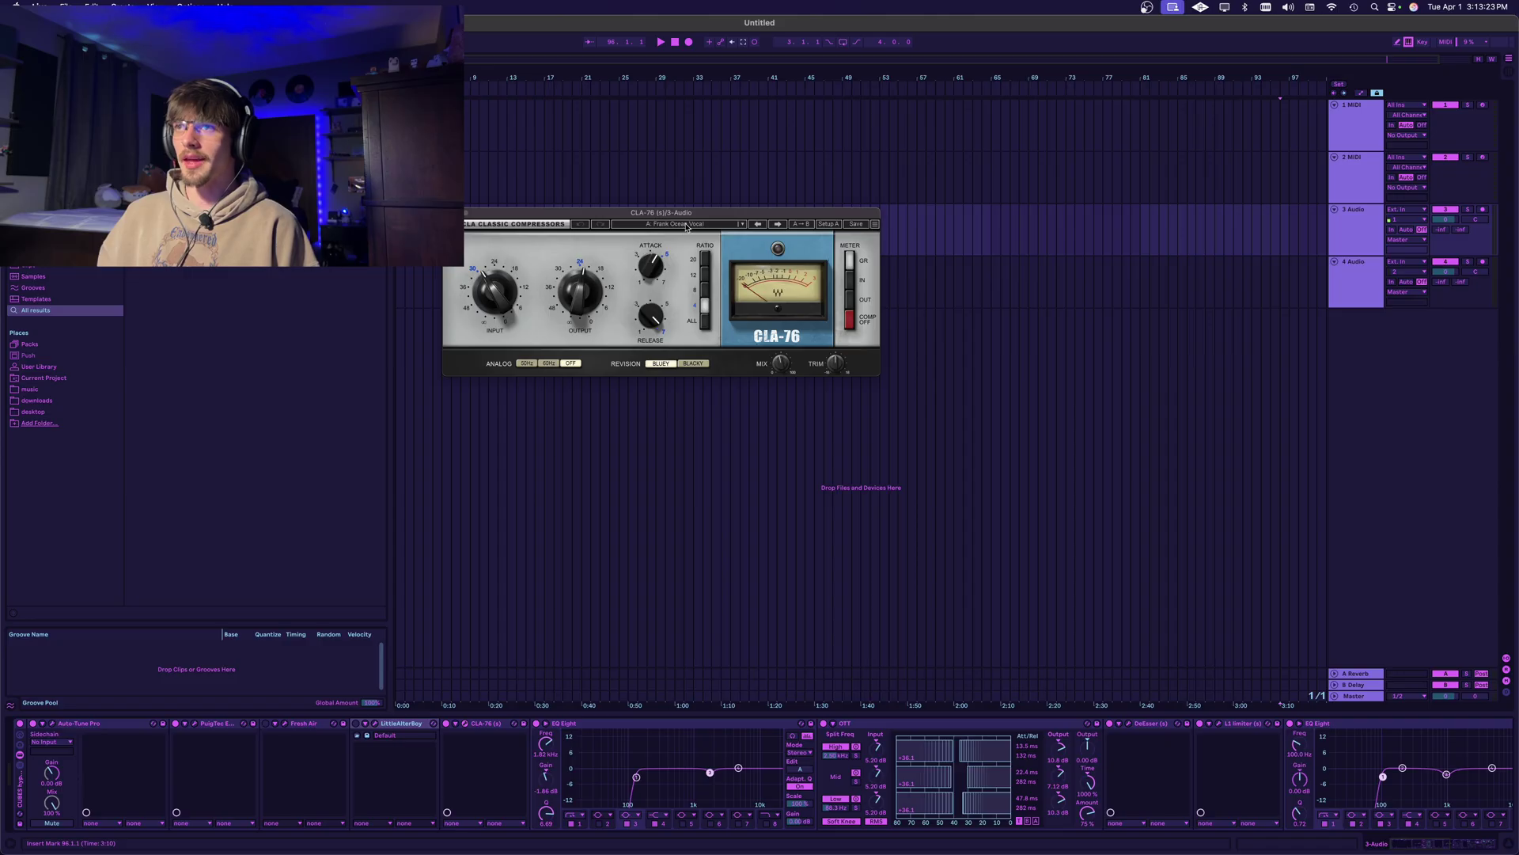
click(686, 226)
mouse_move(762, 421)
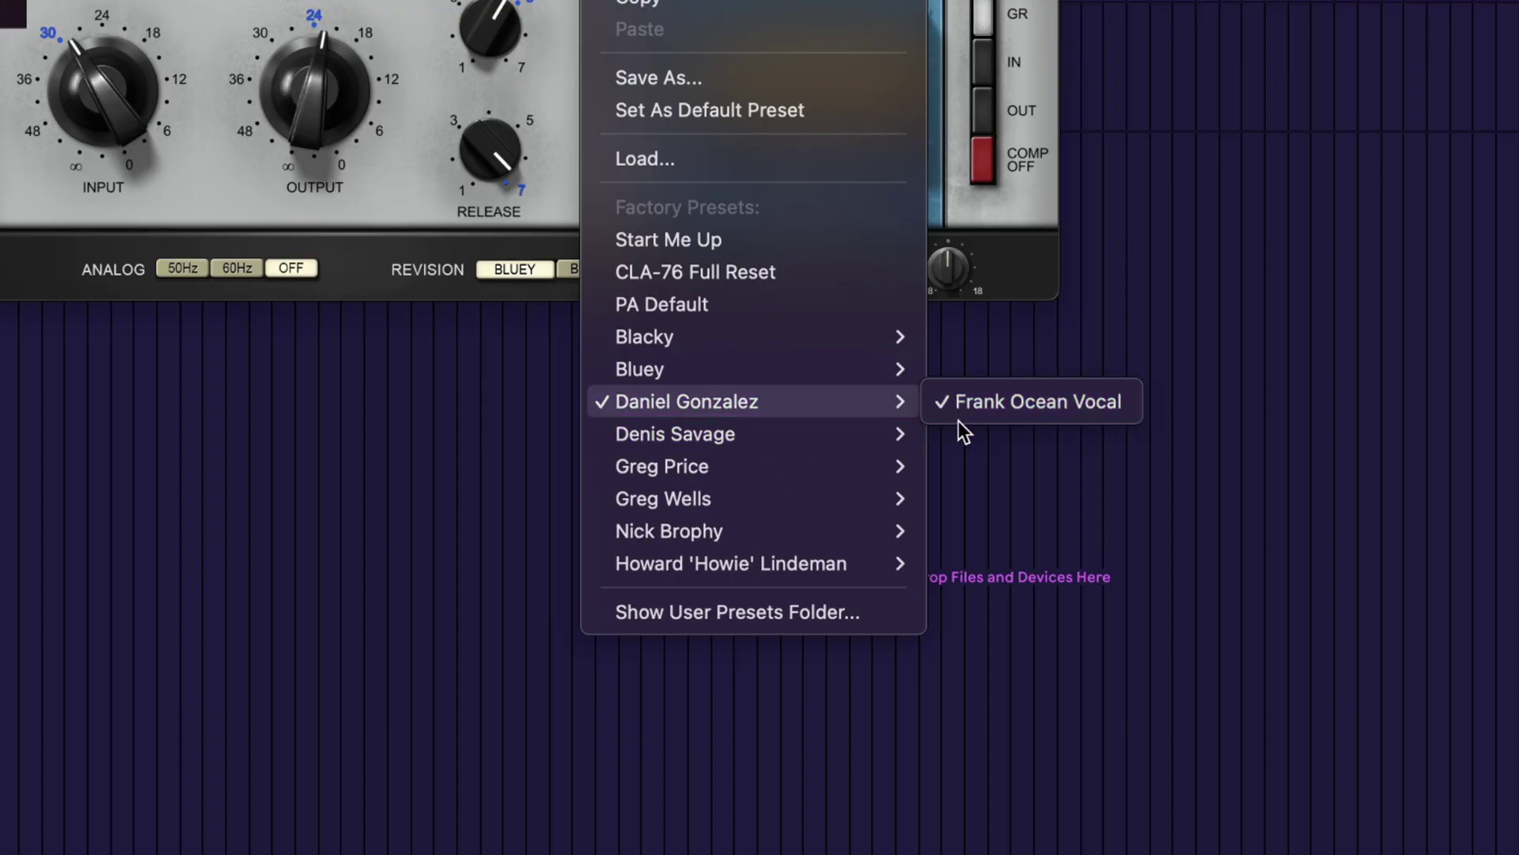
click(1023, 400)
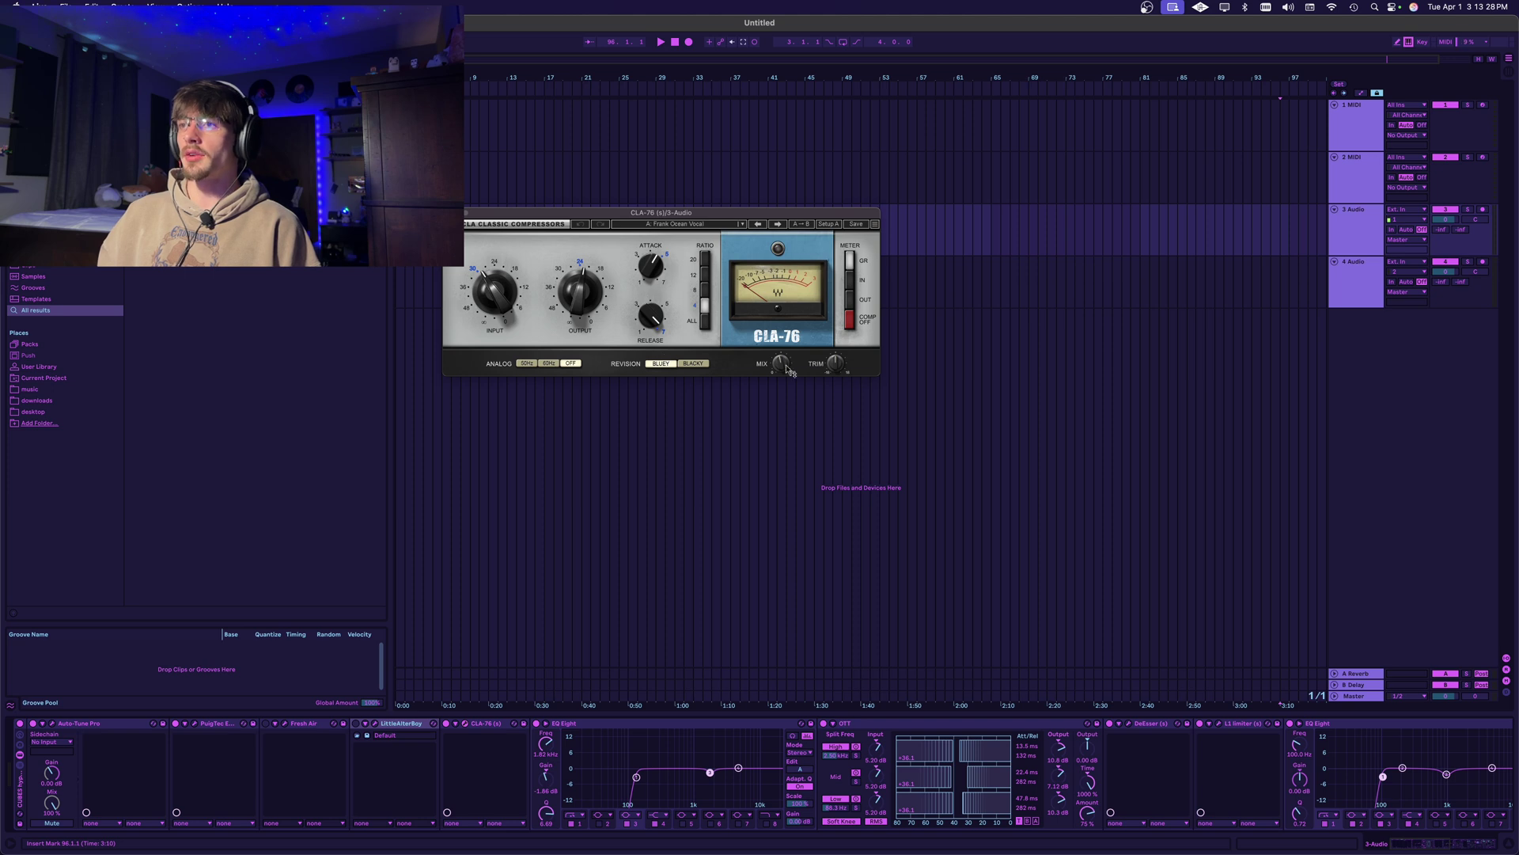
drag(787, 371, 787, 366)
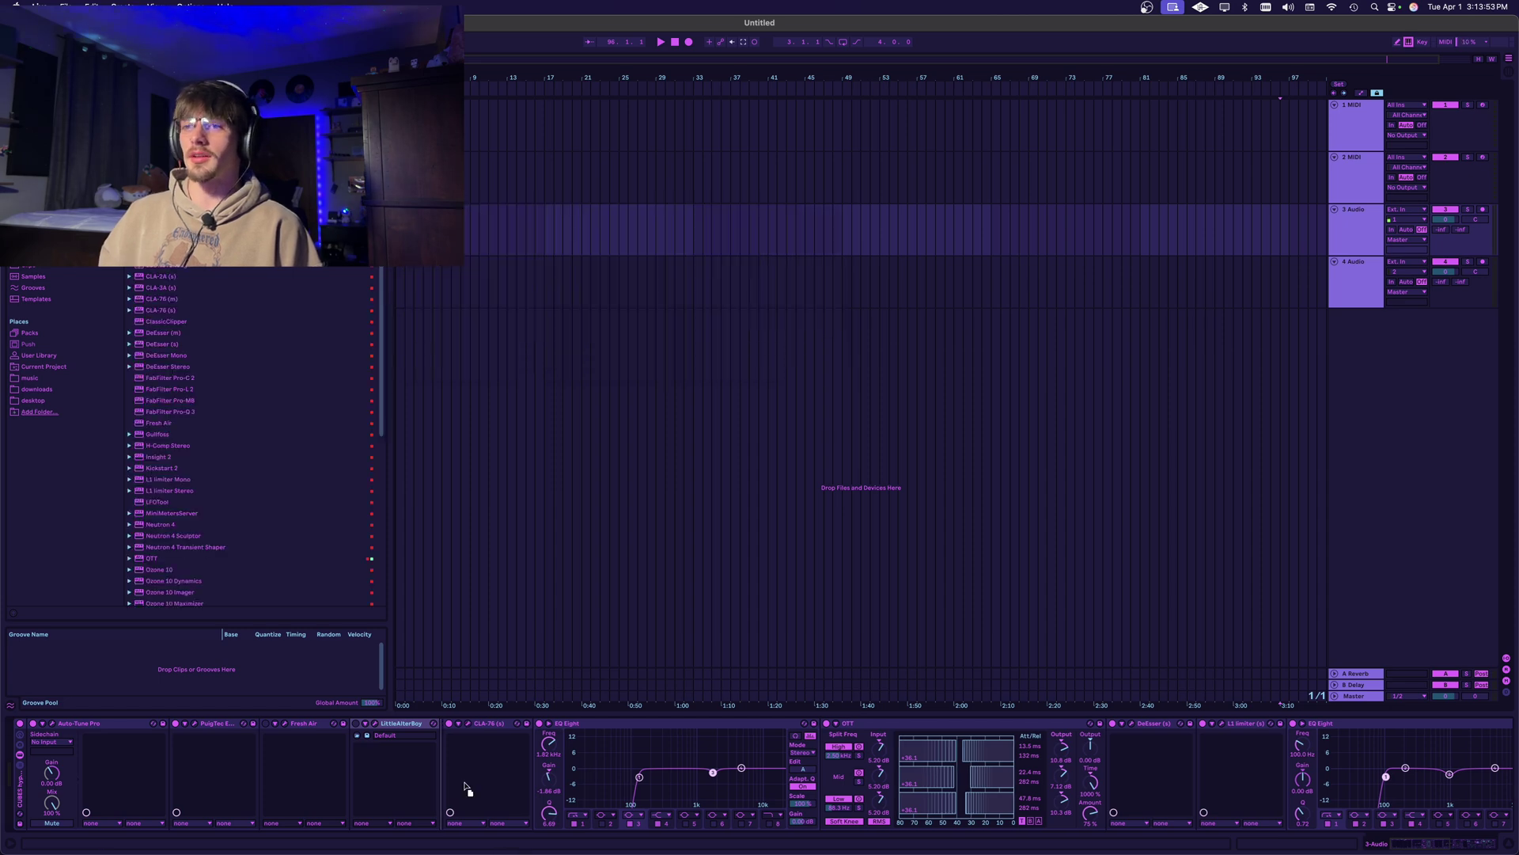
Place a Glue Compressor right after the CLA-76 and toggle its bypass to compare the sound.
mouse_move(522, 784)
mouse_down()
mouse_move(502, 780)
mouse_move(526, 779)
mouse_up()
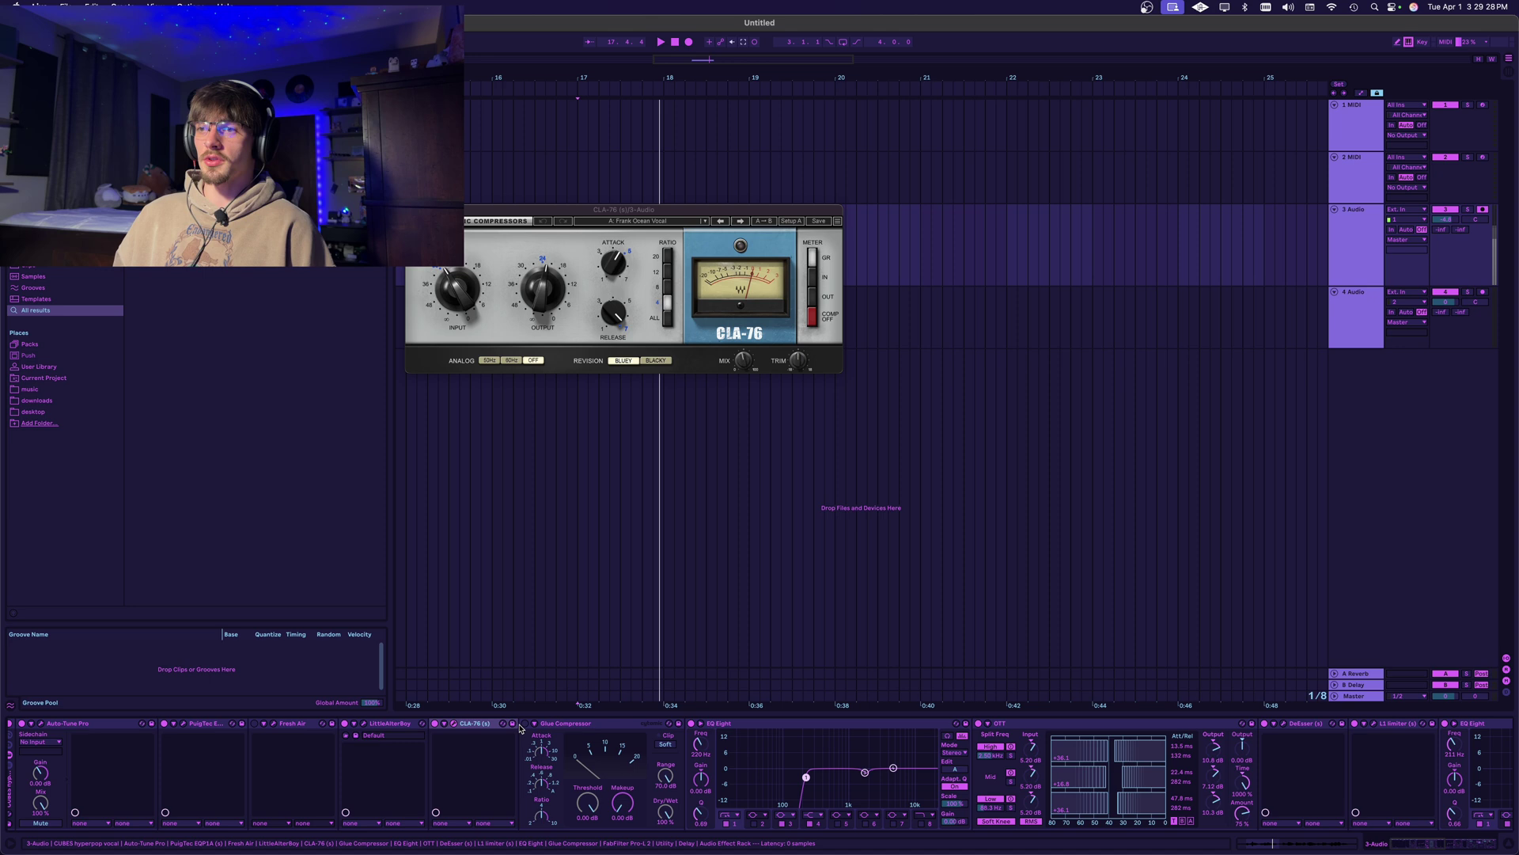
click(523, 726)
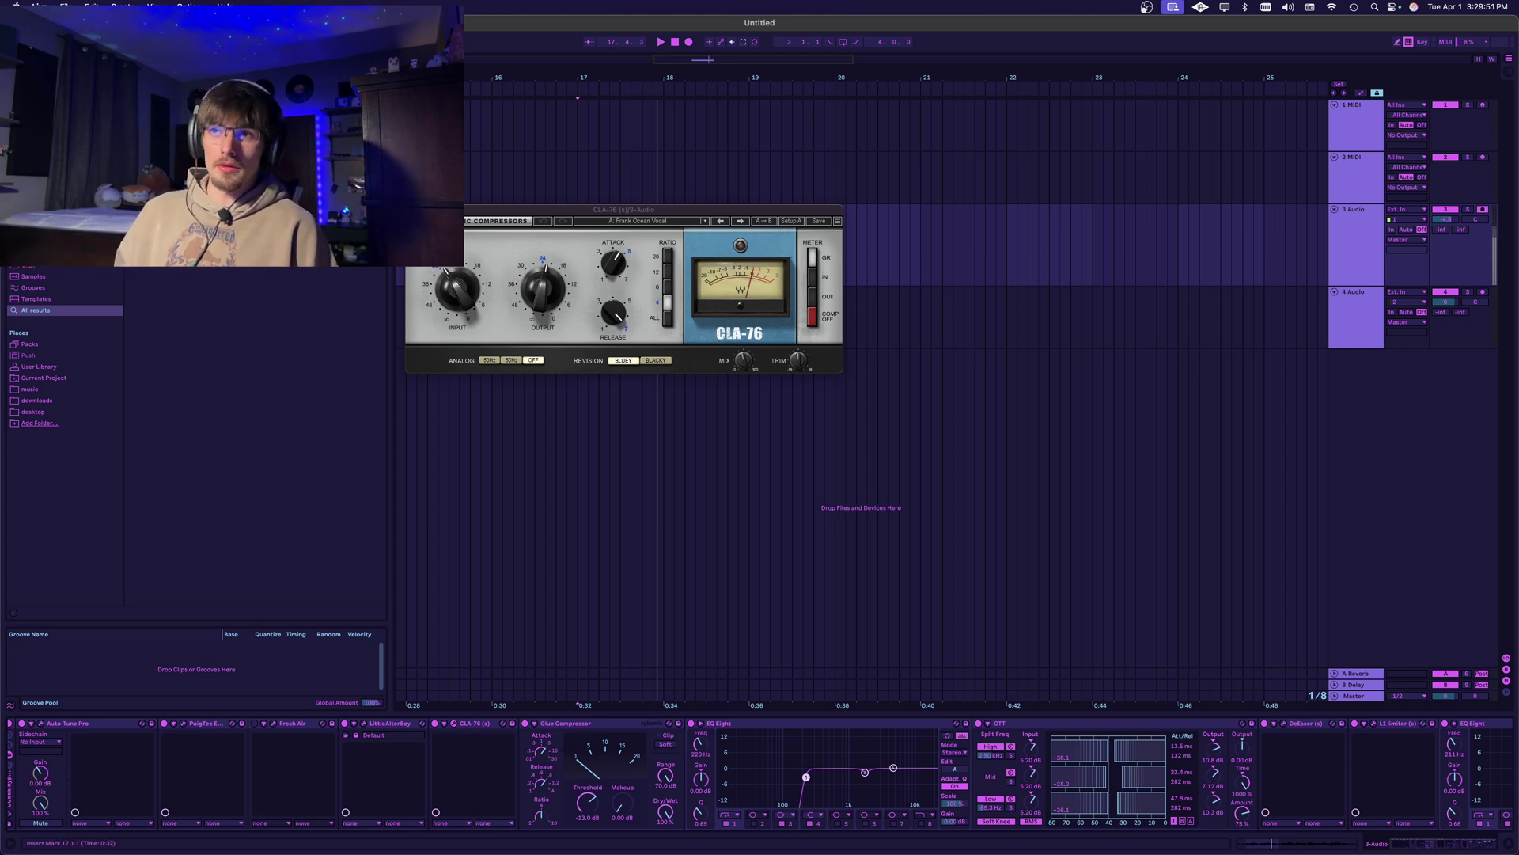
click(525, 723)
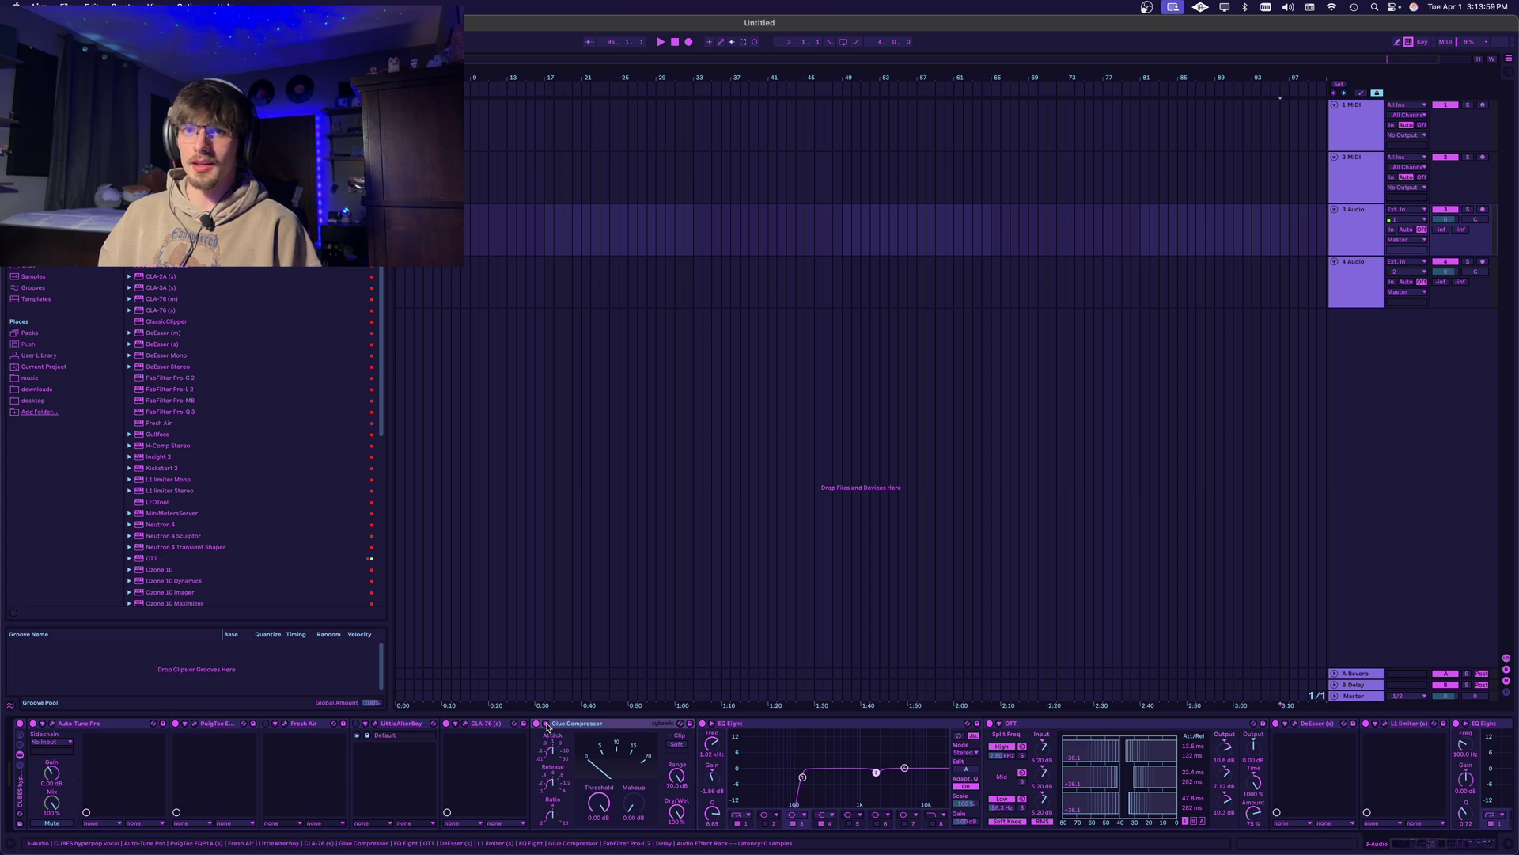
Sweep the low-cut band 1 of the EQ Eight after the Glue Compressor and settle it at about 98 Hz.
scroll(578, 739, right, 4)
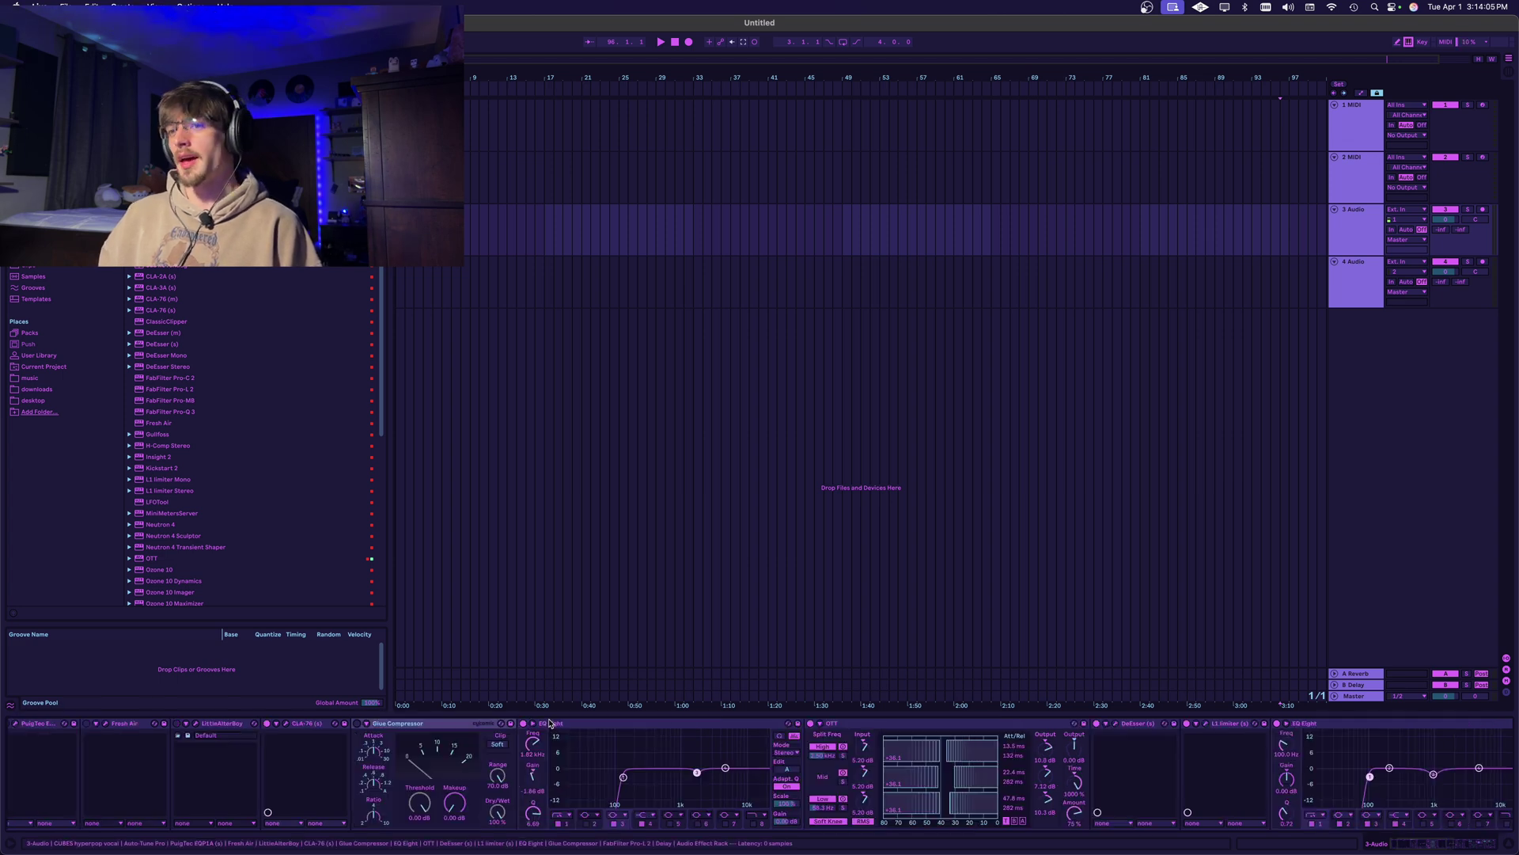
mouse_move(624, 786)
mouse_down()
mouse_move(610, 779)
mouse_move(660, 797)
mouse_move(607, 780)
mouse_up()
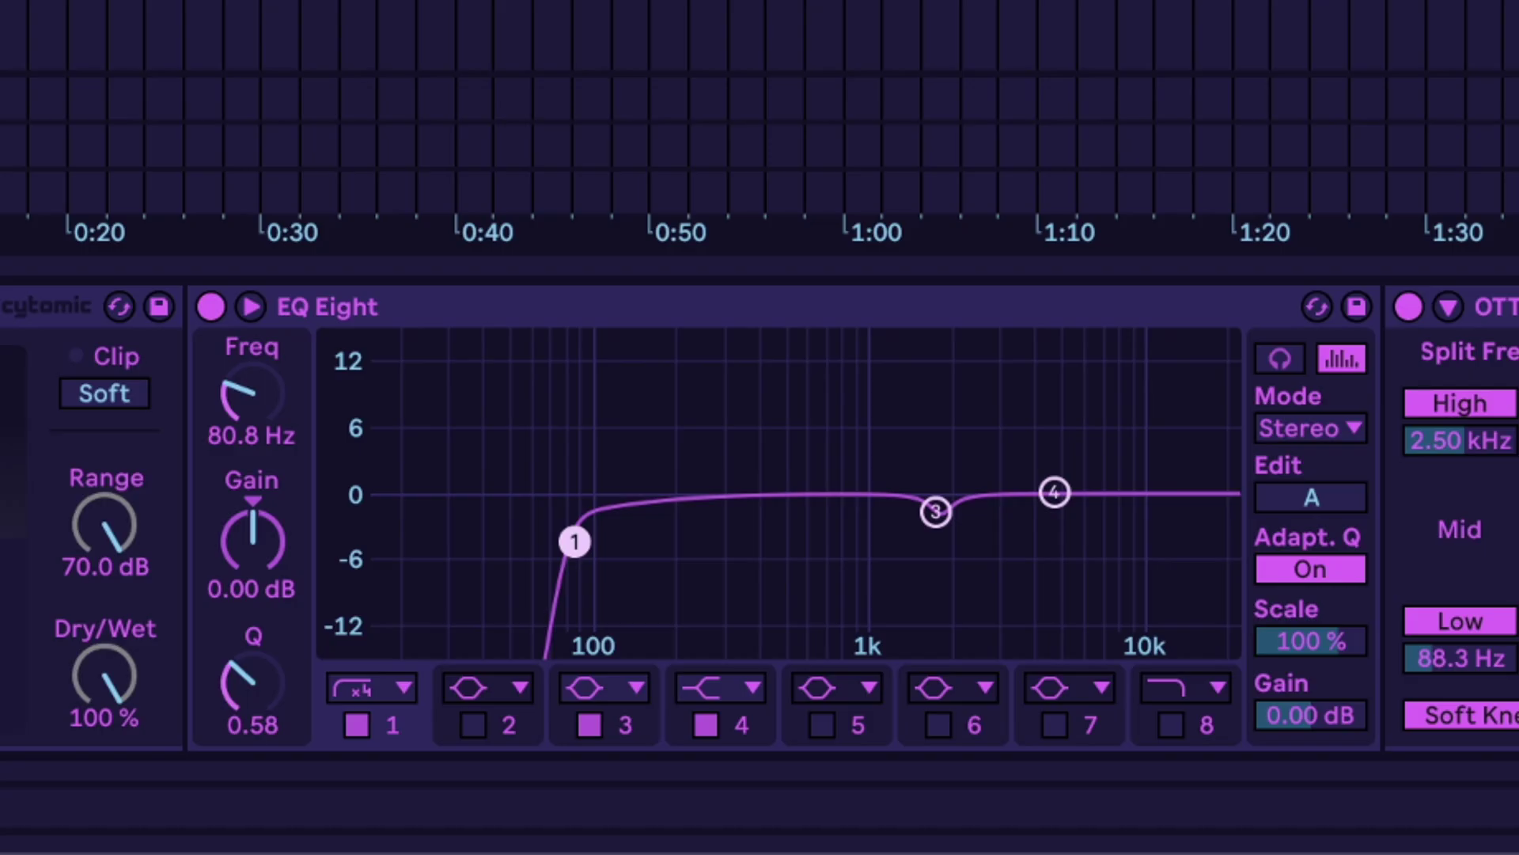
mouse_move(560, 544)
mouse_down()
mouse_move(644, 478)
mouse_move(515, 492)
mouse_move(631, 512)
mouse_move(509, 562)
mouse_move(638, 546)
mouse_move(587, 522)
mouse_move(538, 531)
mouse_up()
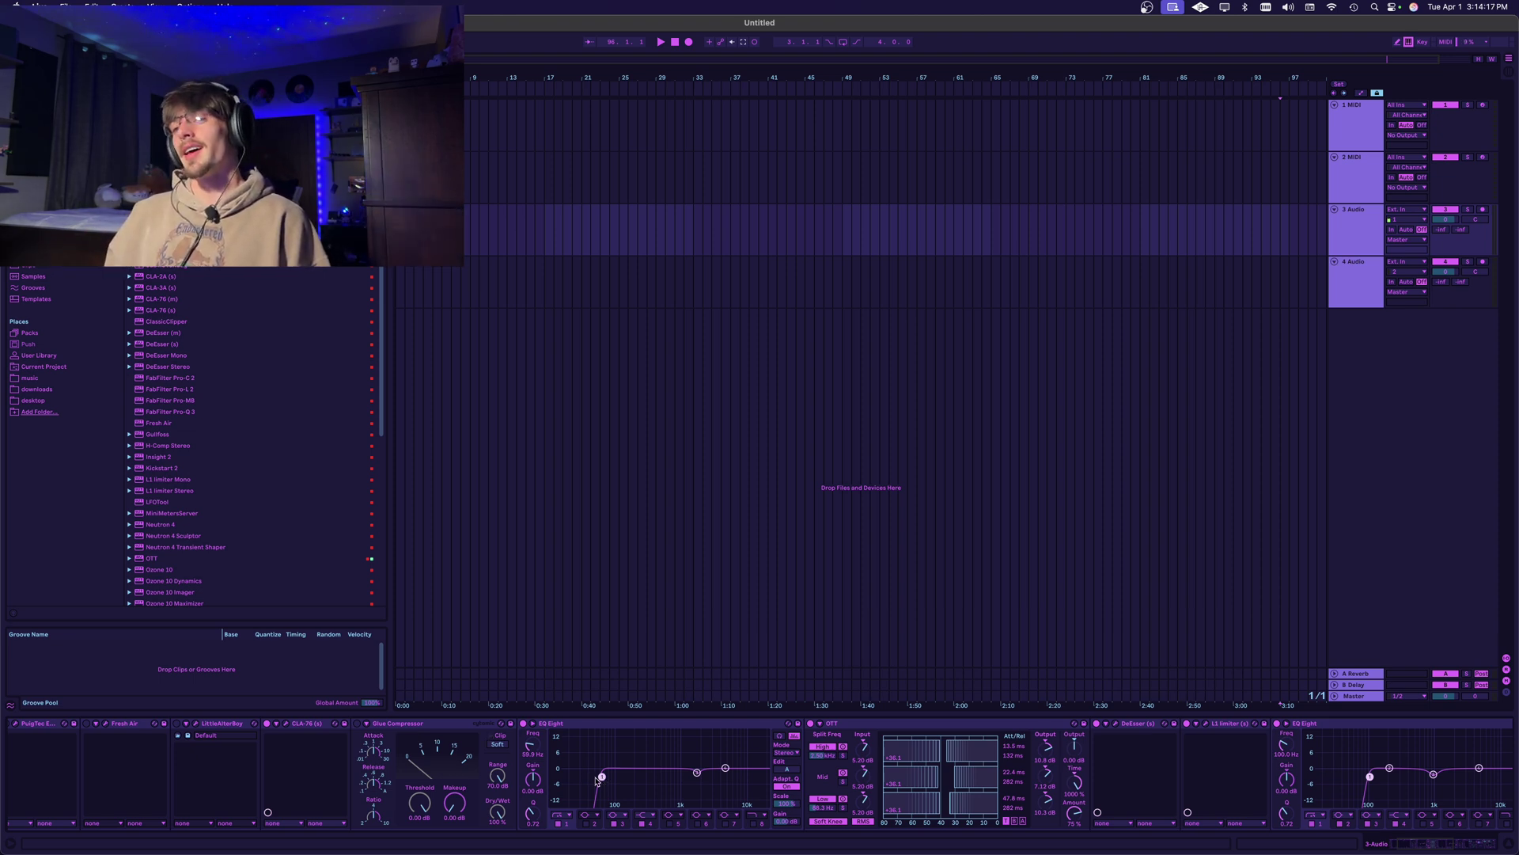
drag(598, 779, 613, 776)
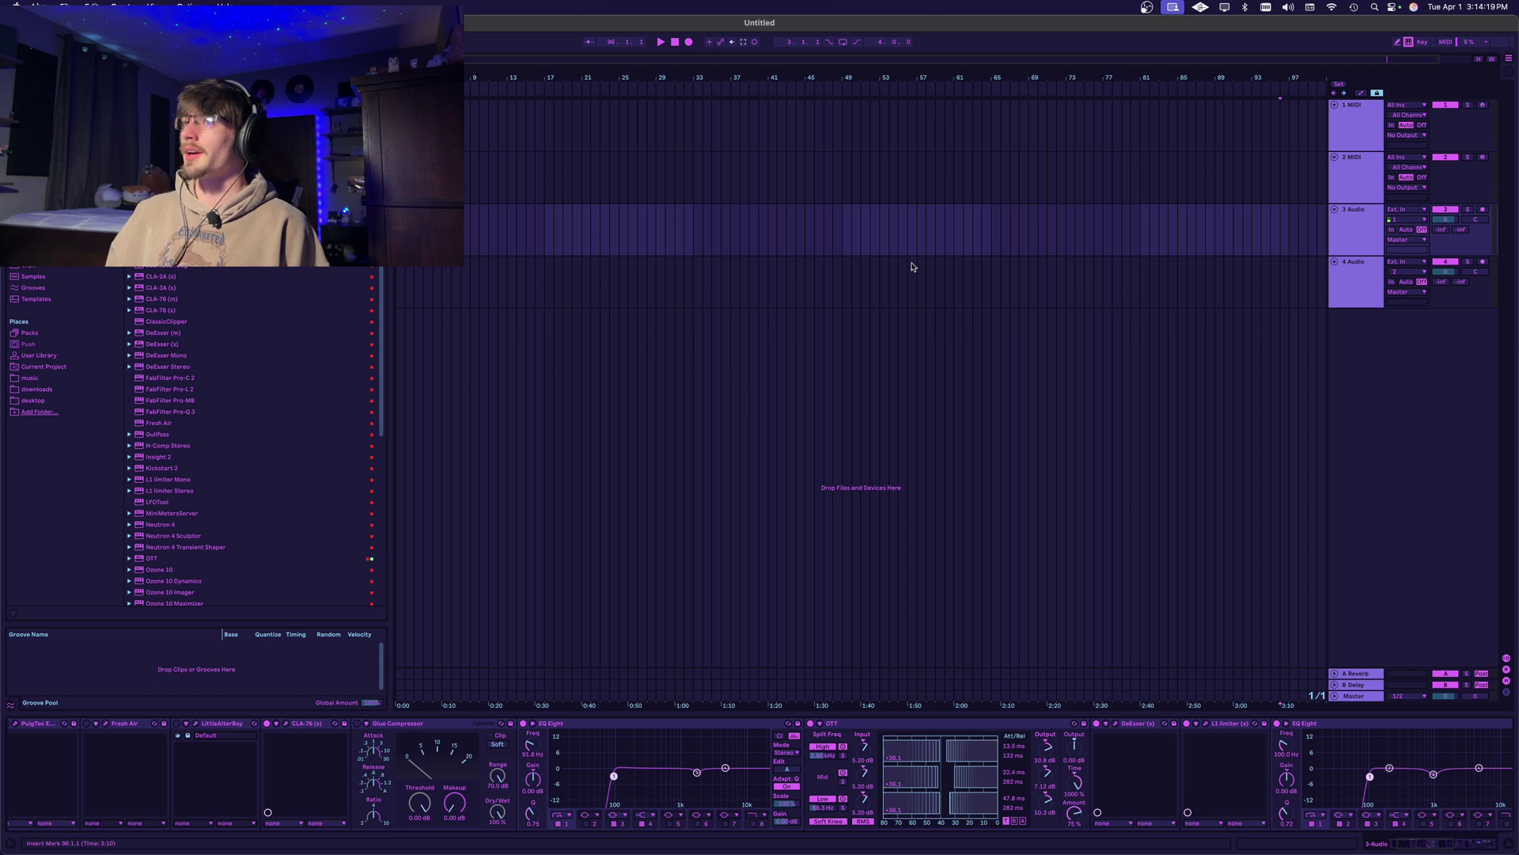
click(697, 250)
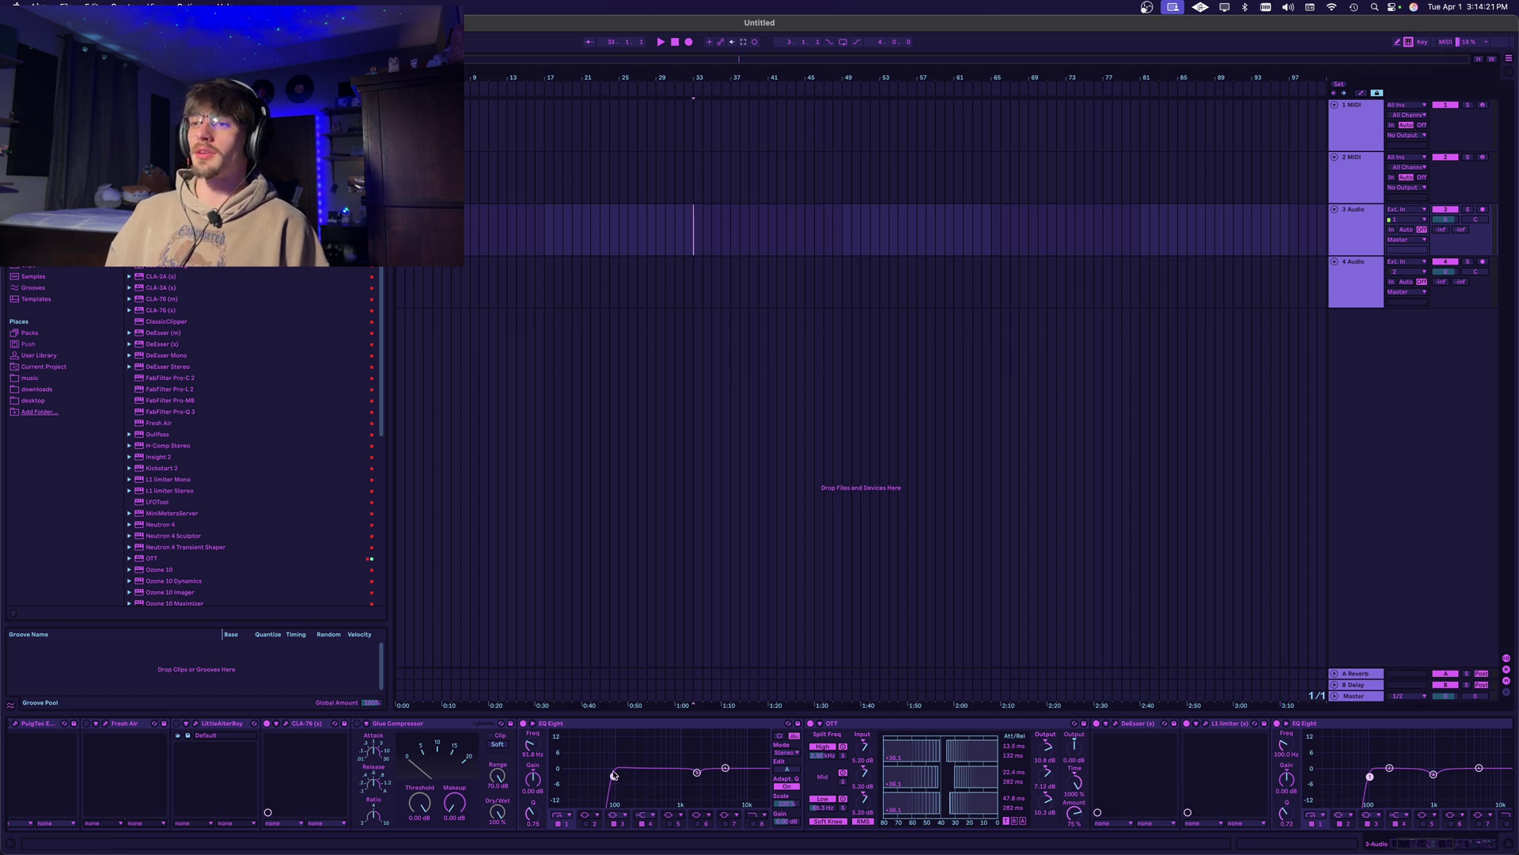
drag(613, 777, 615, 777)
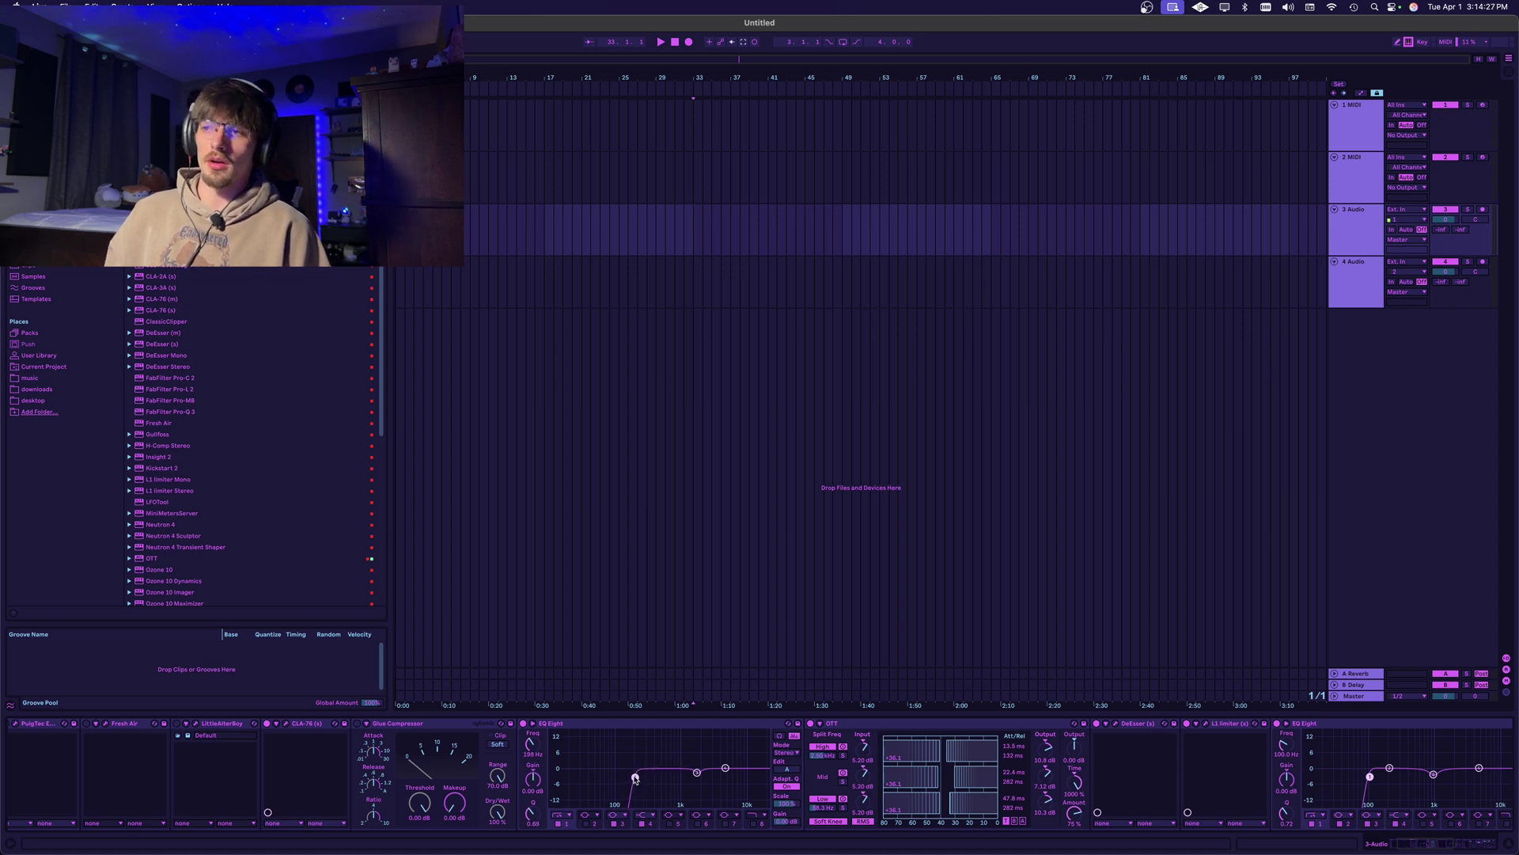
drag(635, 777, 605, 775)
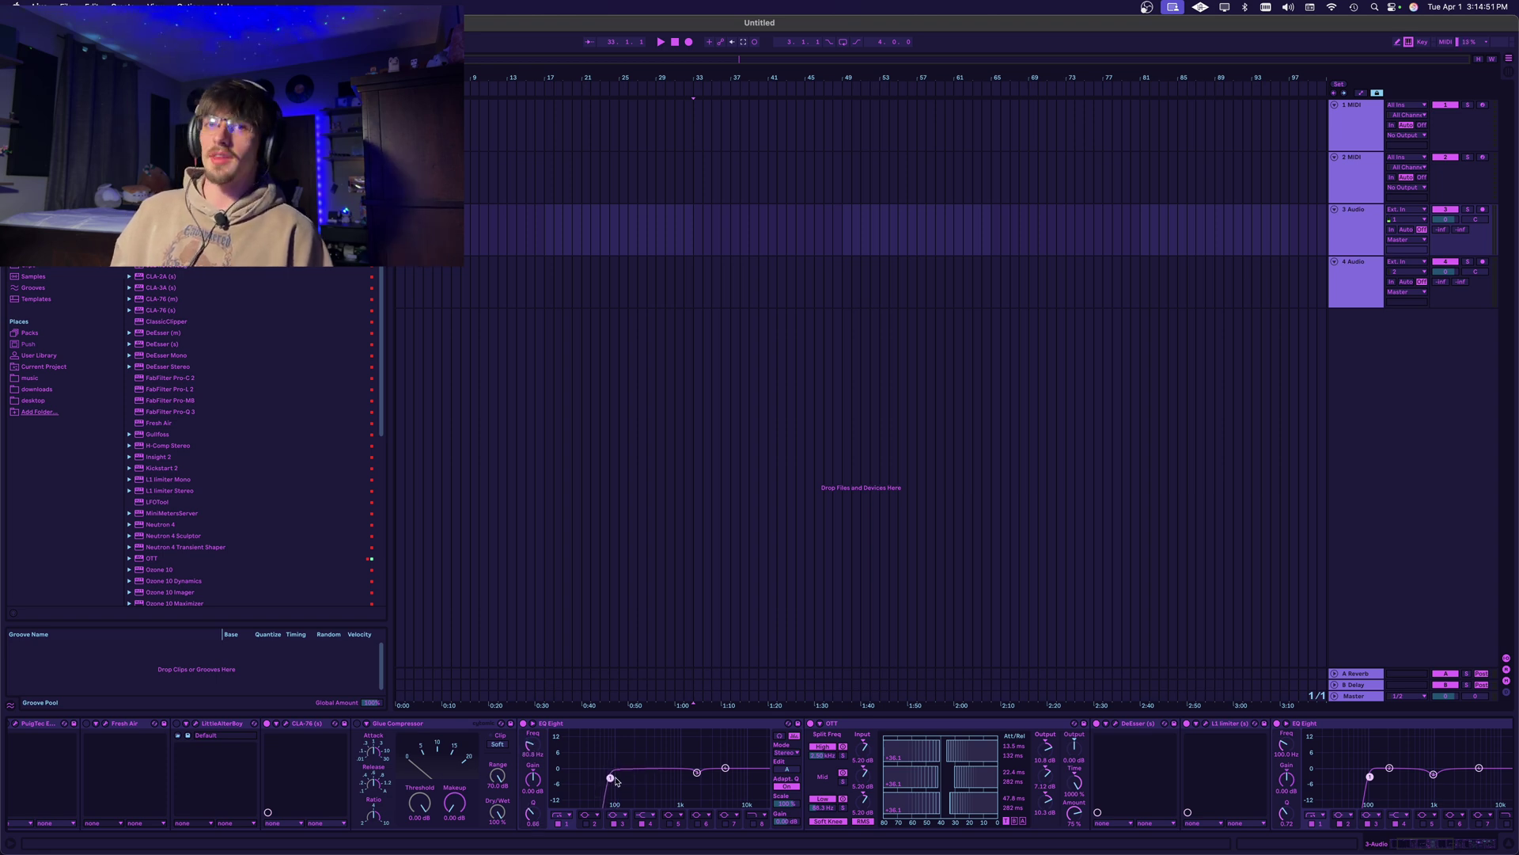
mouse_move(611, 777)
mouse_down()
mouse_move(595, 780)
mouse_move(610, 777)
mouse_up()
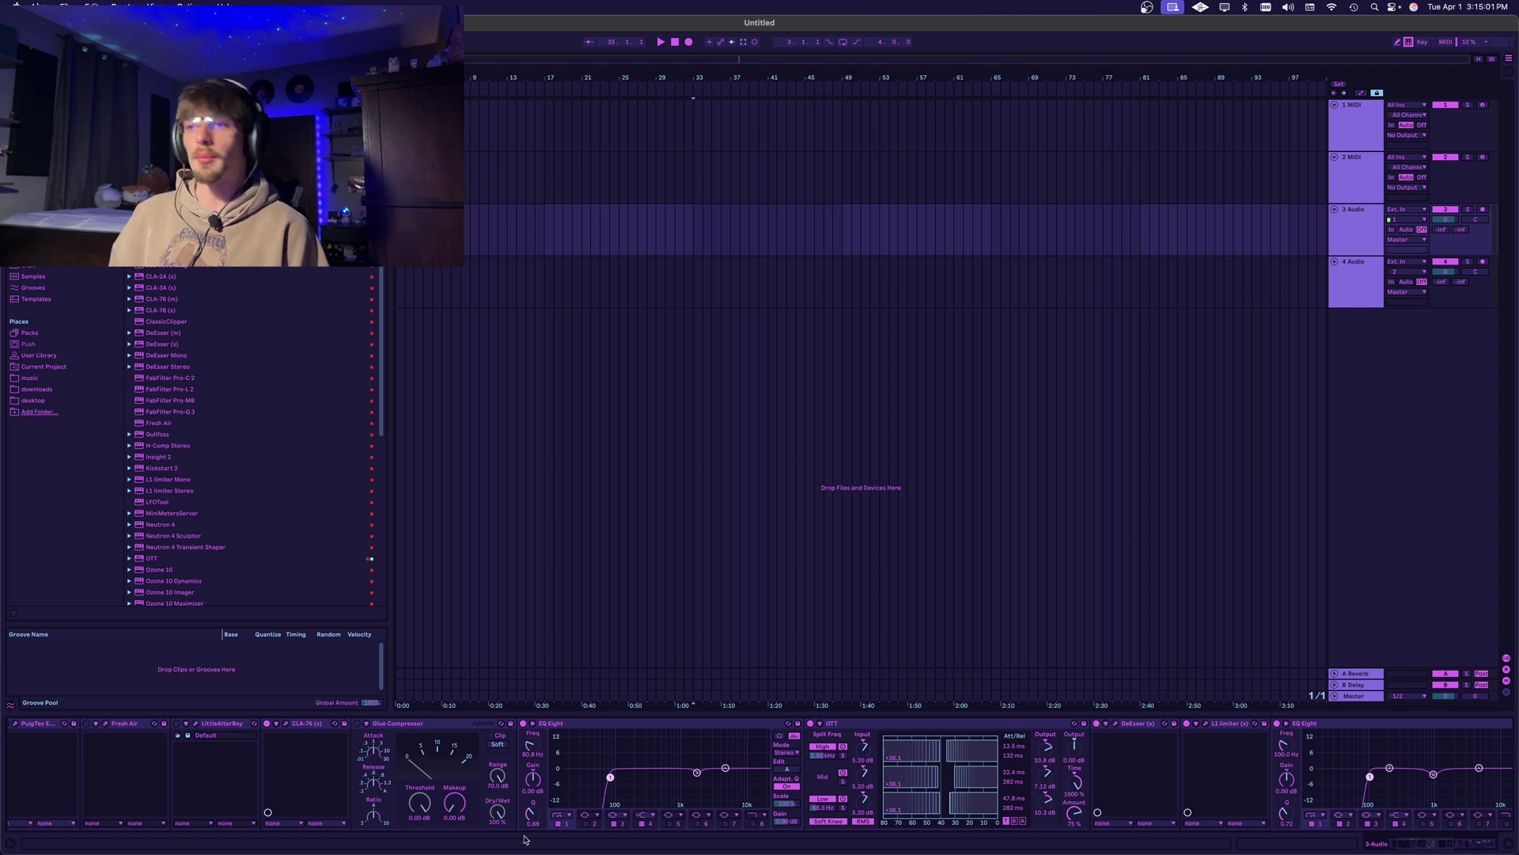
scroll(593, 777, right, 5)
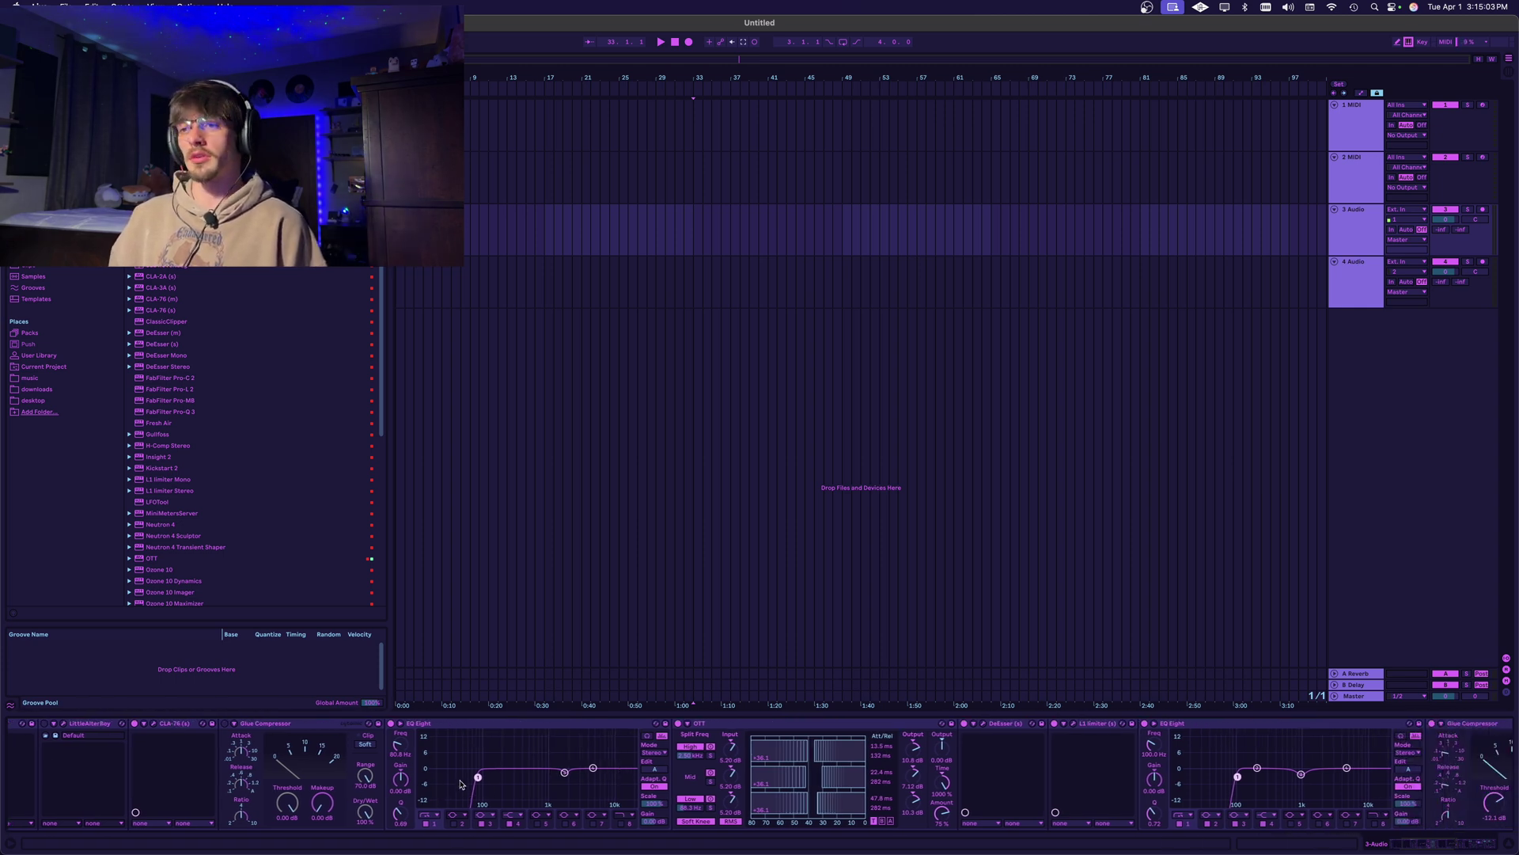
drag(477, 780, 481, 777)
scroll(406, 753, left, 10)
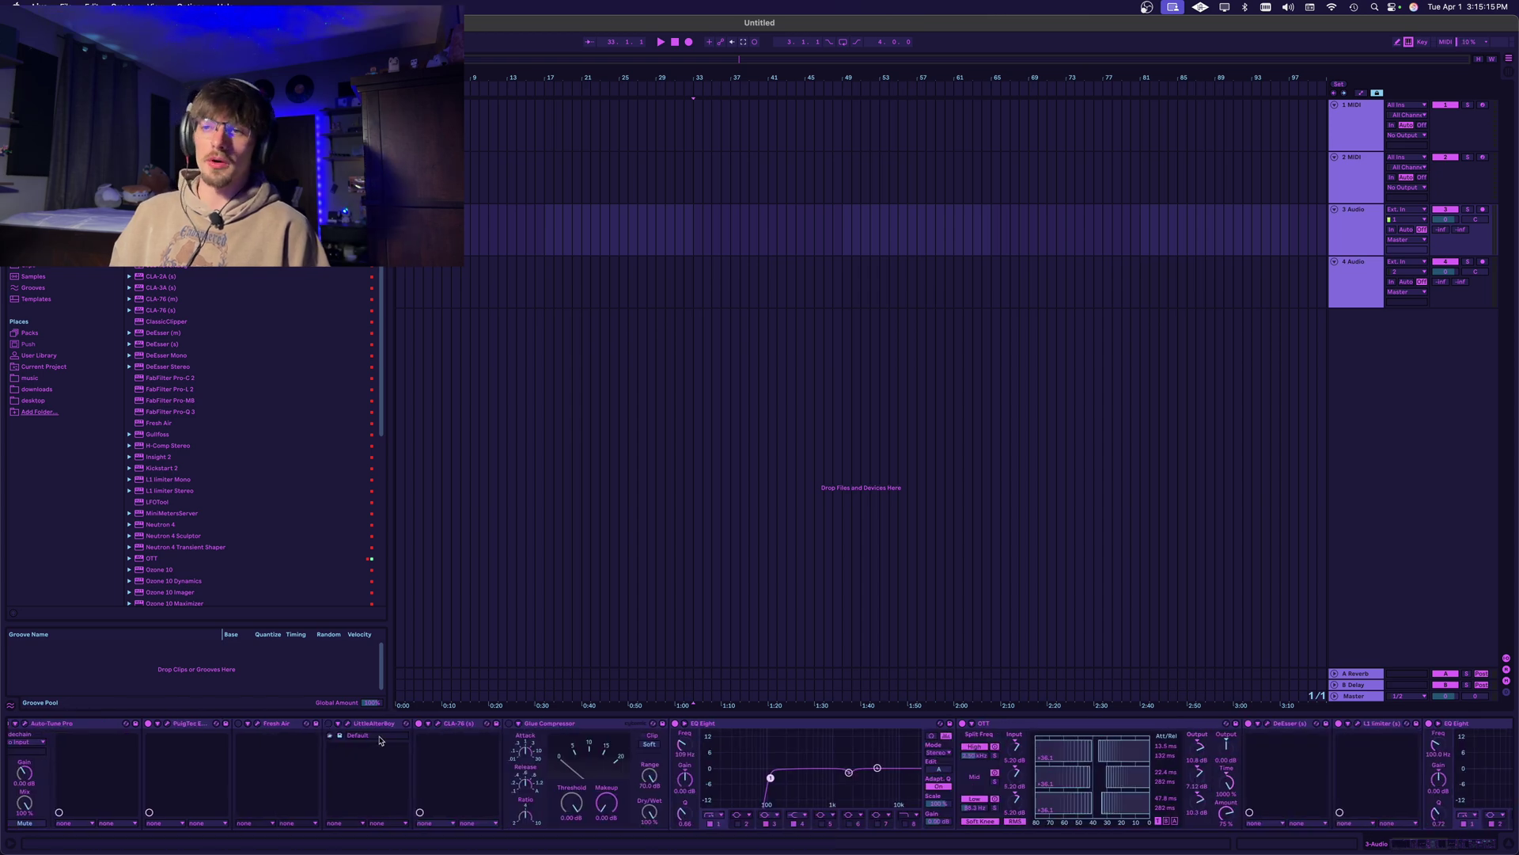
scroll(406, 753, right, 5)
mouse_move(614, 778)
mouse_down()
mouse_move(641, 777)
mouse_move(608, 779)
mouse_up()
Bypass the OTT multiband compressor and re-enable it to compare the vocal with and without it.
scroll(736, 739, right, 10)
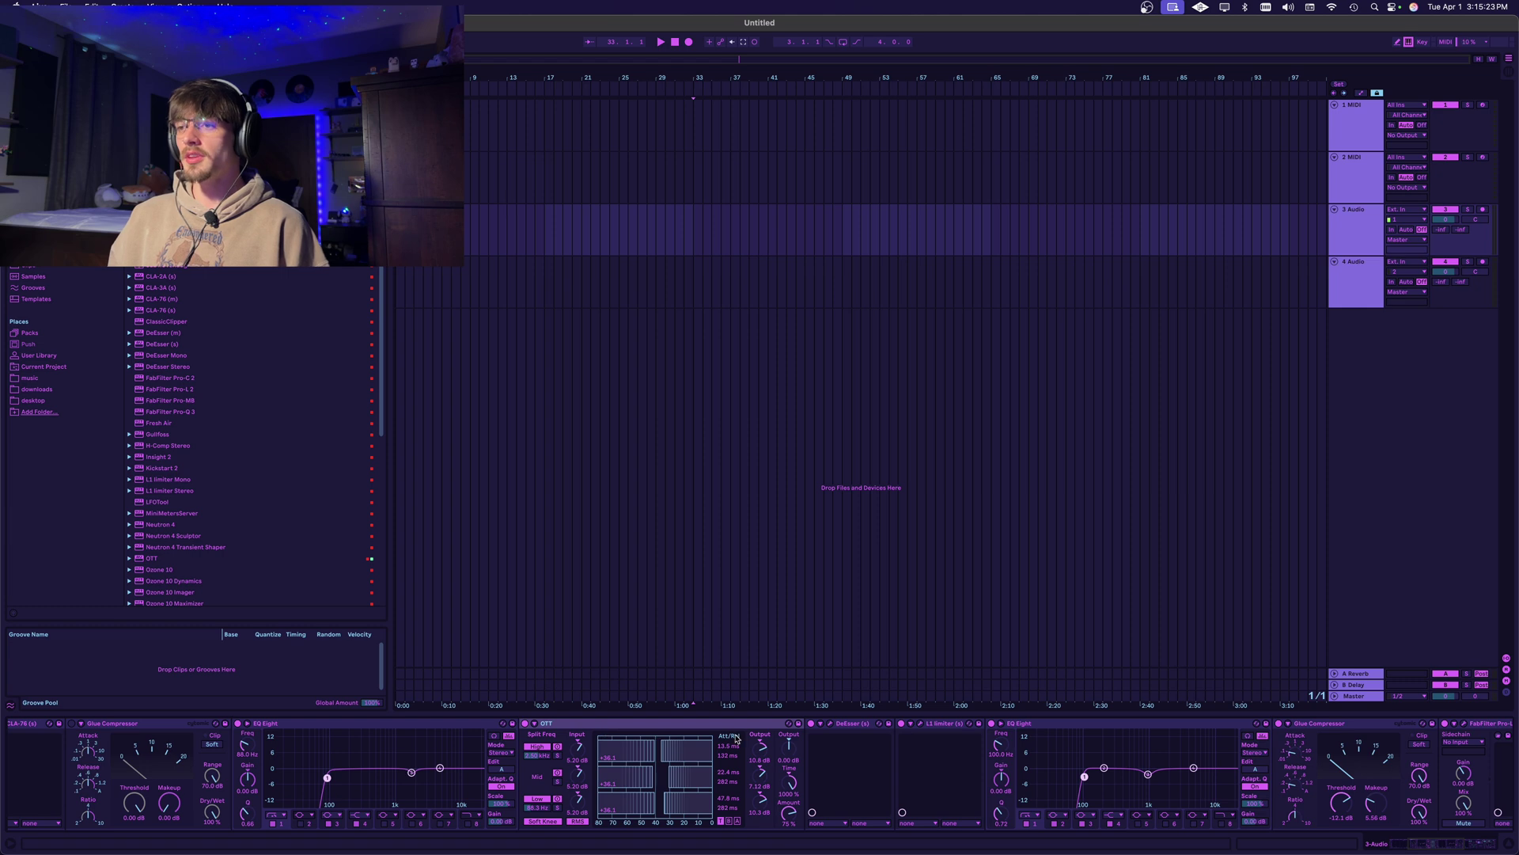
click(524, 724)
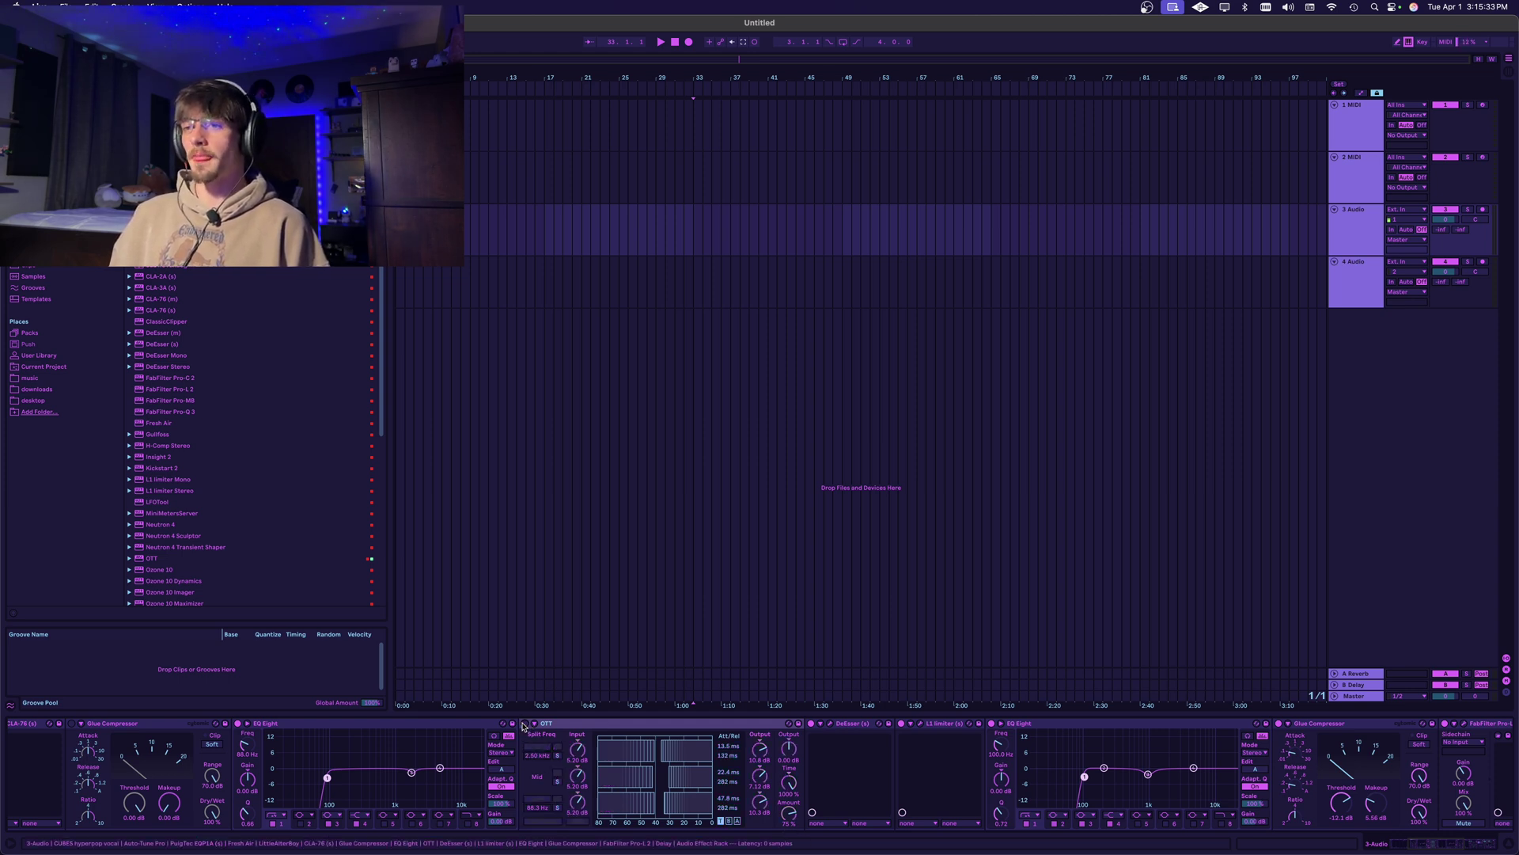
click(524, 723)
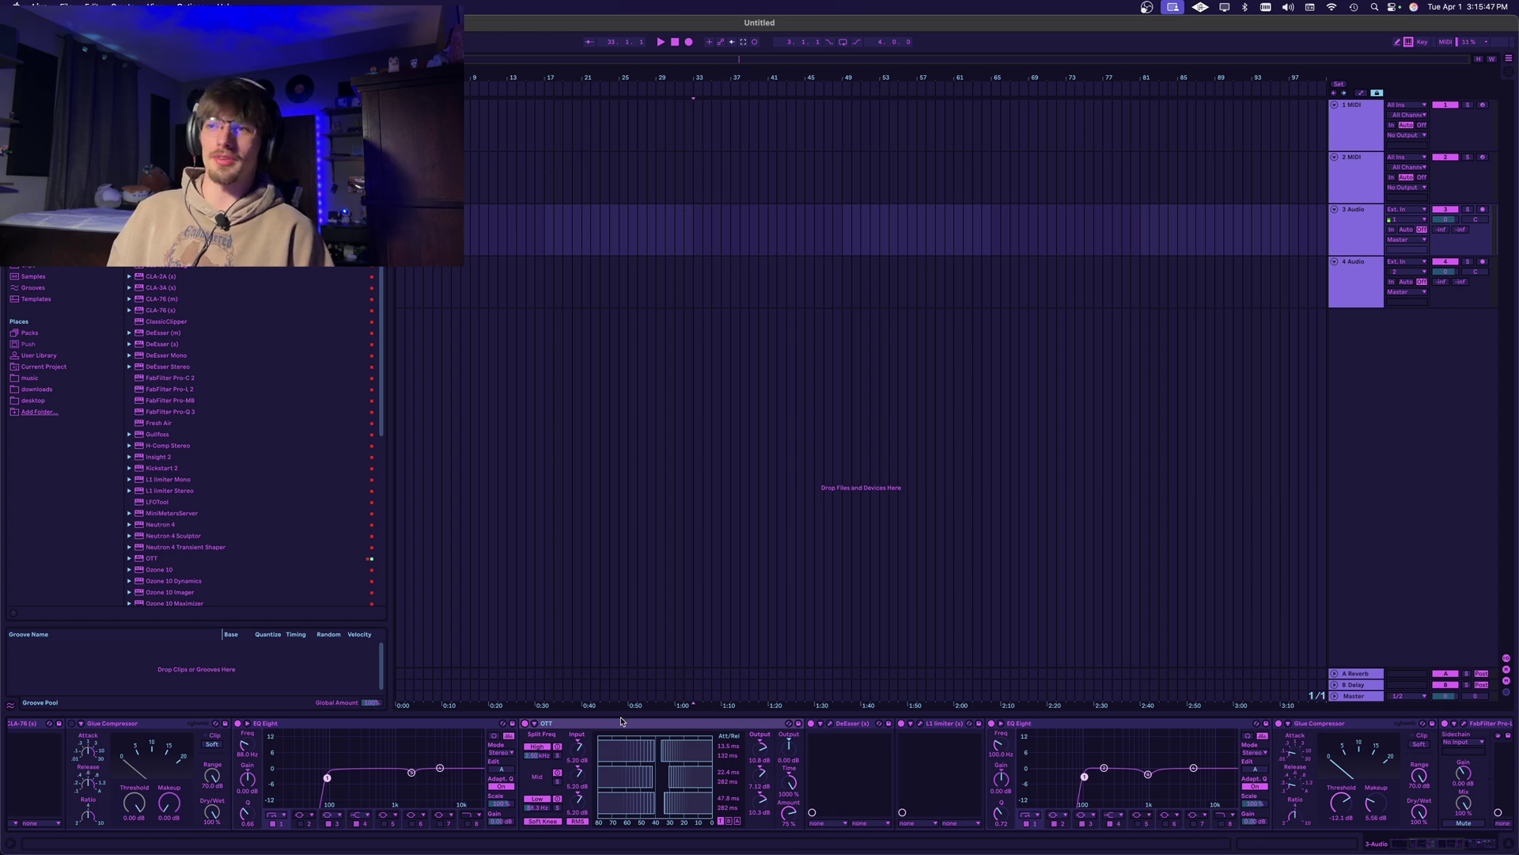
Examine the OTT multiband compressor's band levels, time and amount settings and its place in the vocal chain.
scroll(652, 754, right, 2)
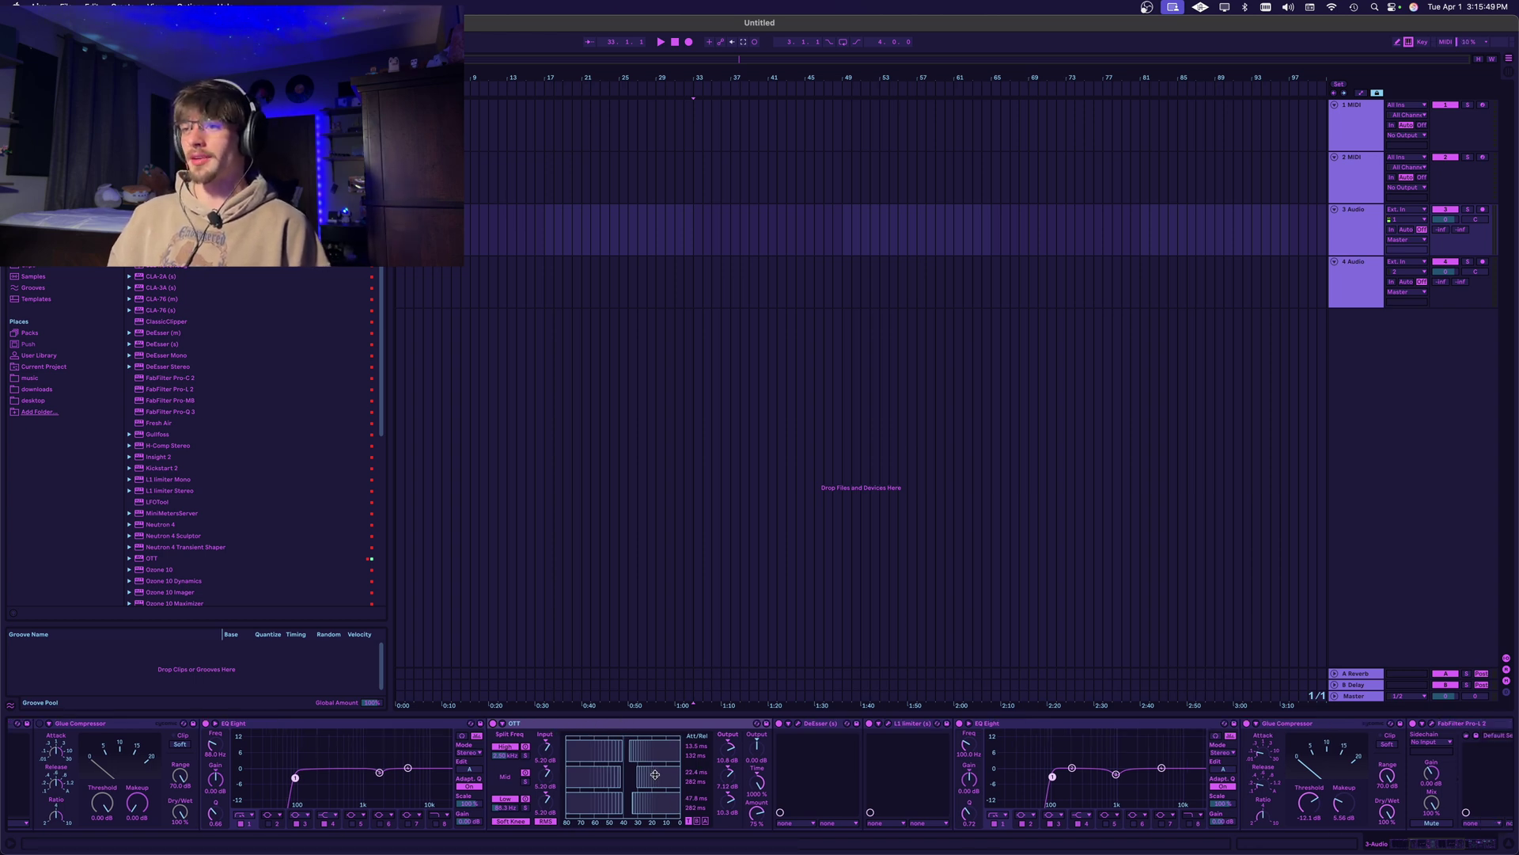
scroll(655, 774, right, 1)
scroll(780, 727, right, 2)
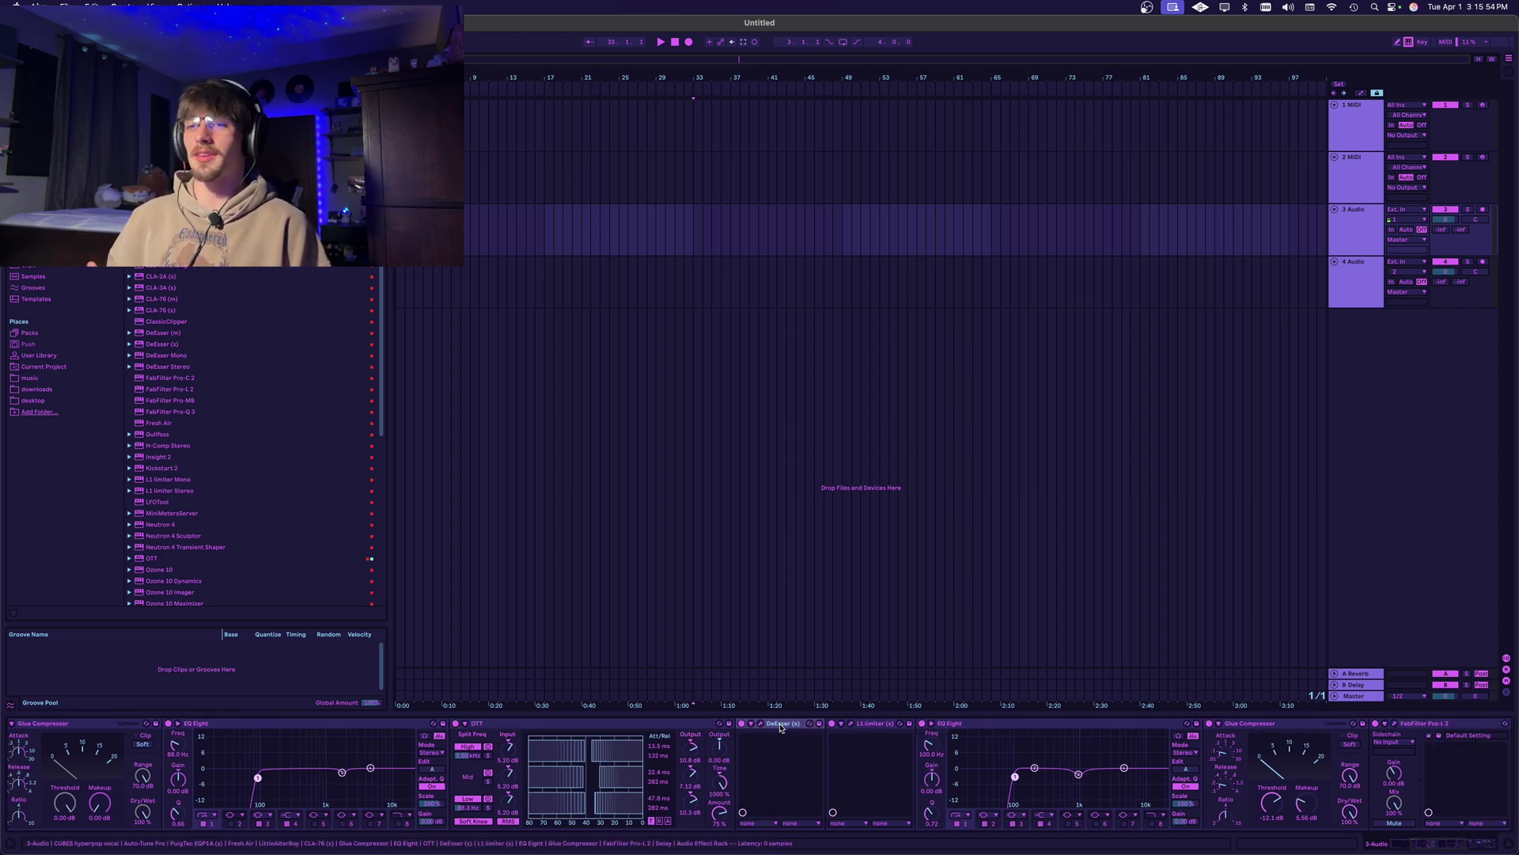
scroll(780, 728, left, 20)
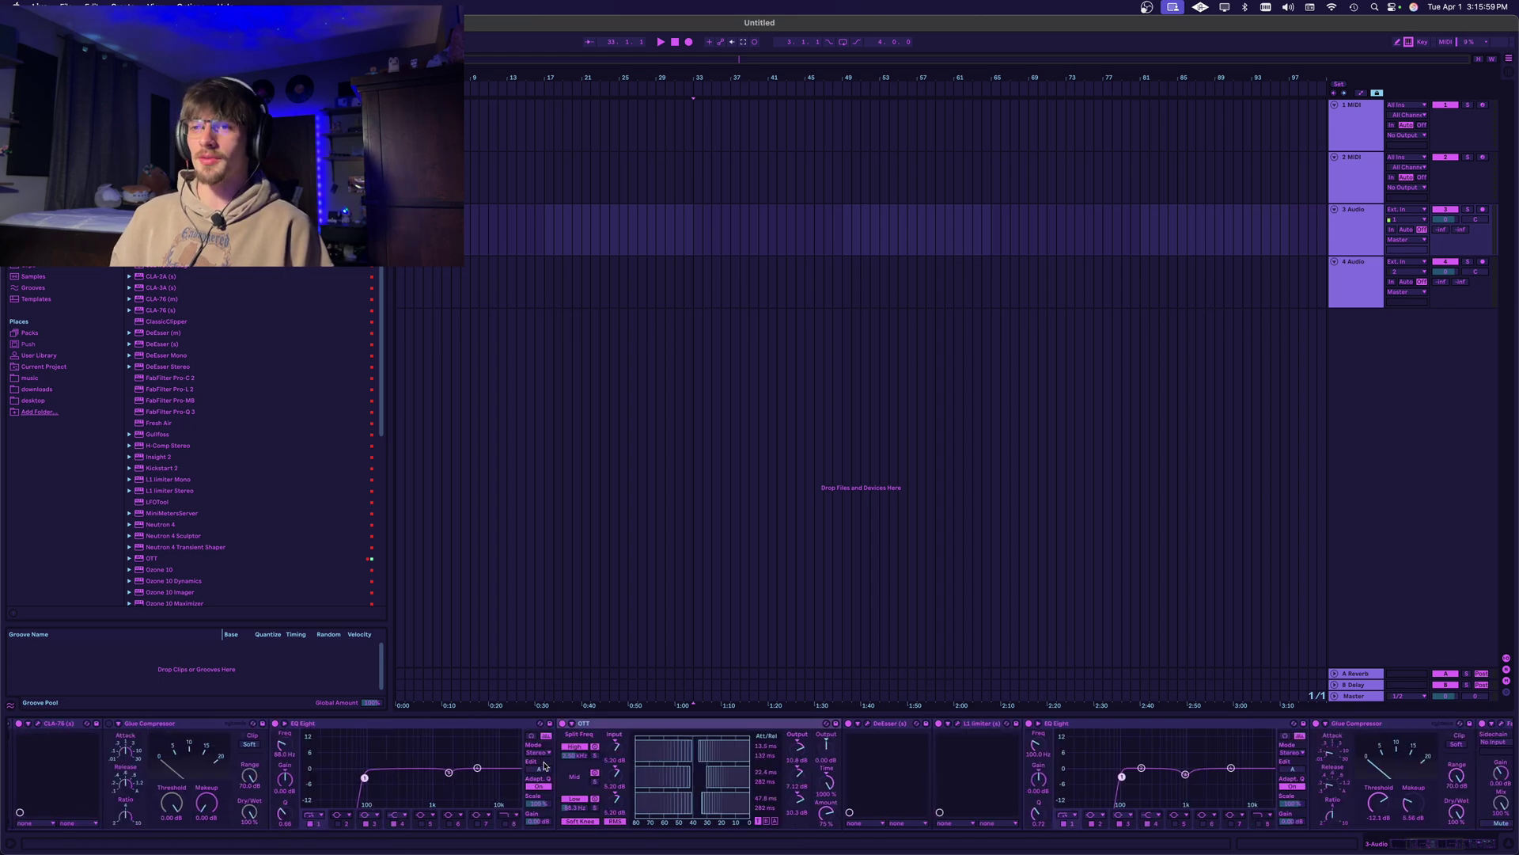
scroll(469, 792, right, 20)
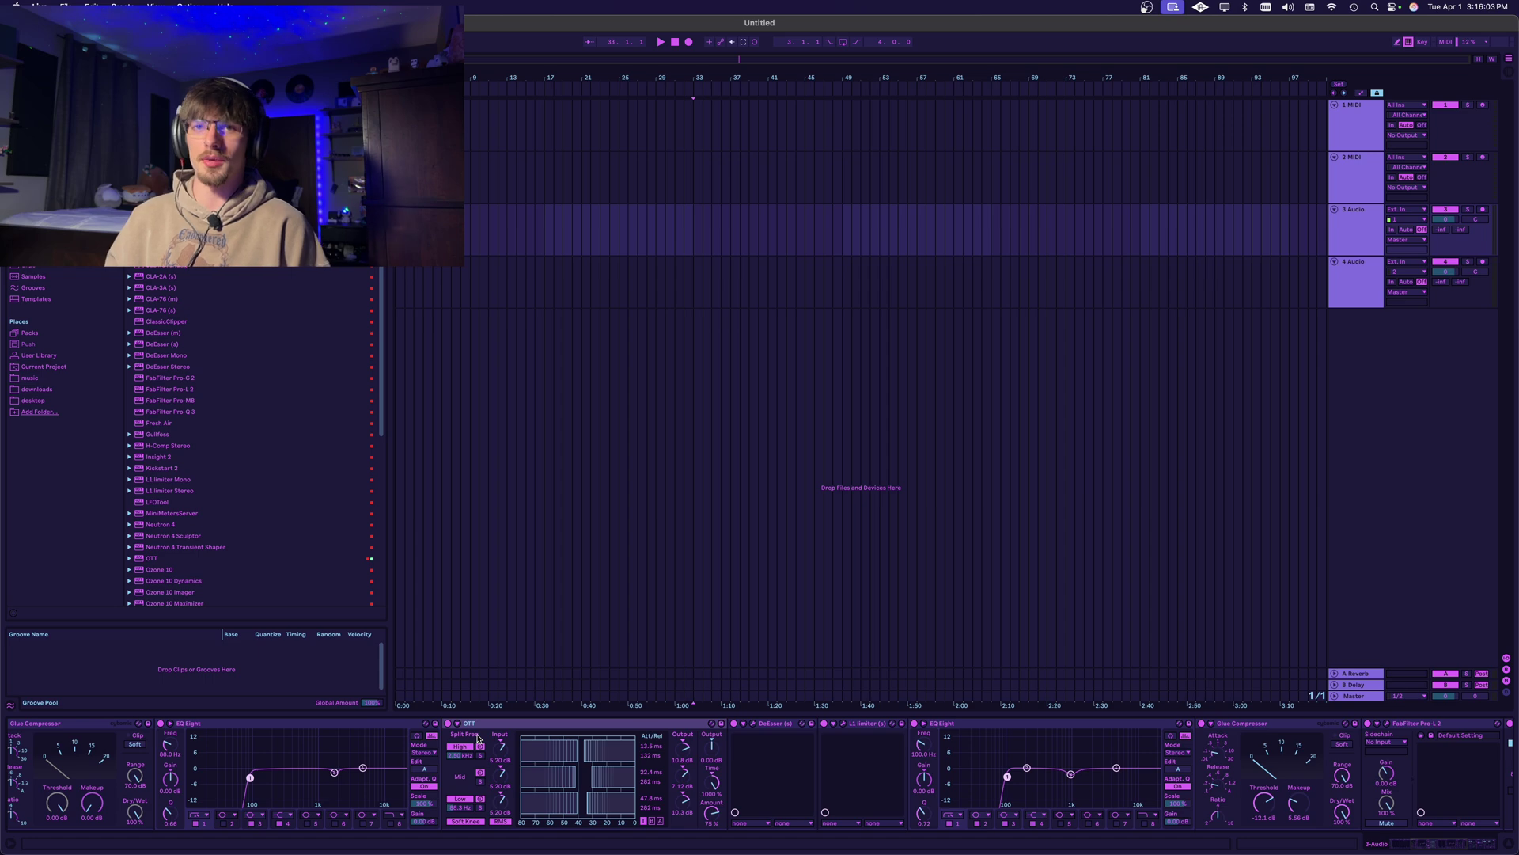
scroll(483, 736, left, 20)
scroll(523, 729, right, 20)
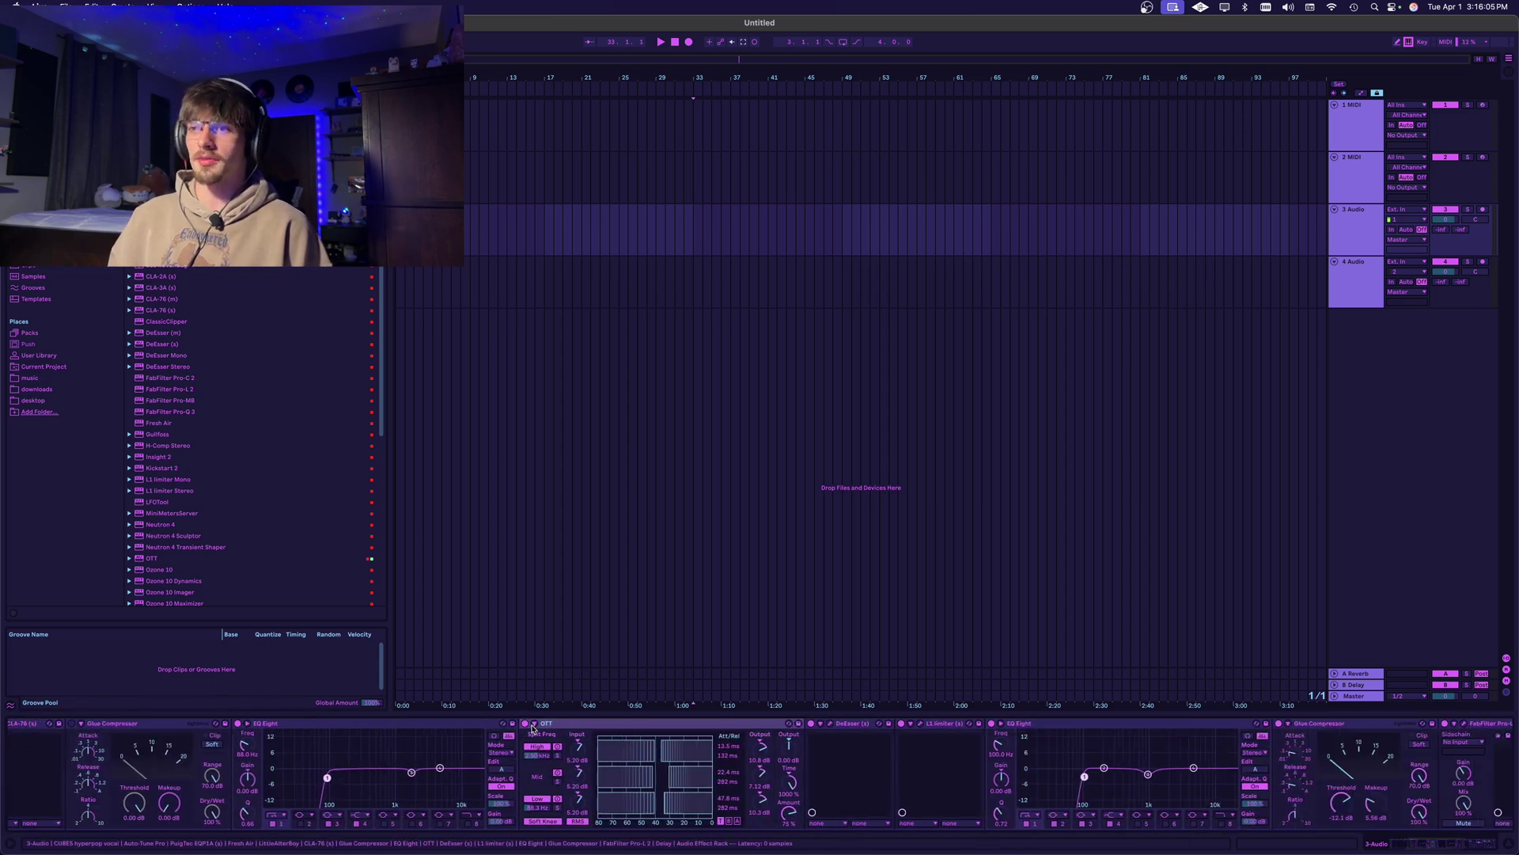
click(529, 728)
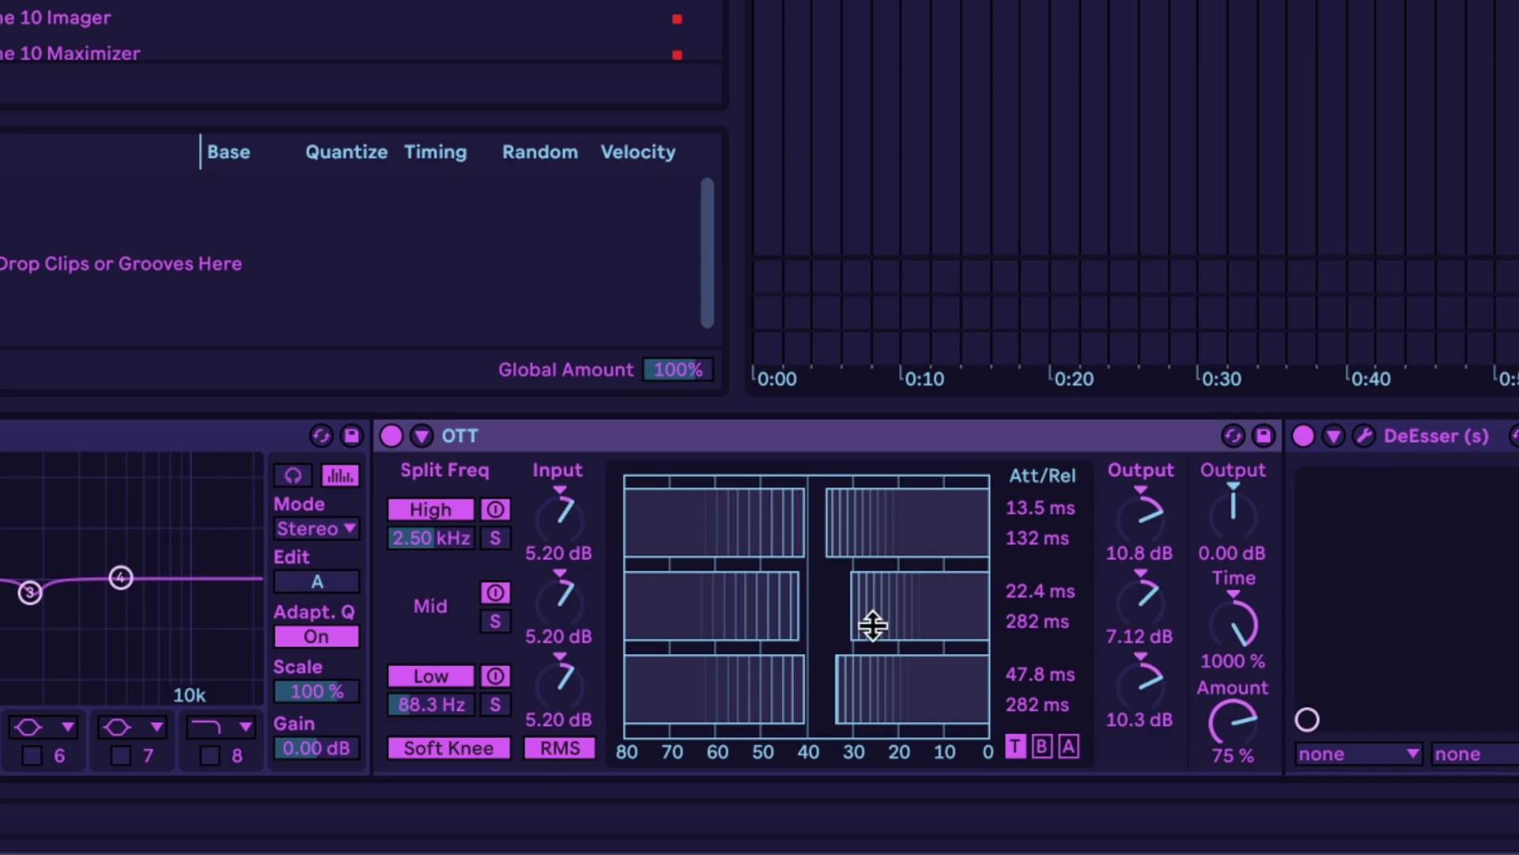
Open the DeEsser after the OTT, set its frequency to 4850 and move its threshold up and down.
click(1364, 435)
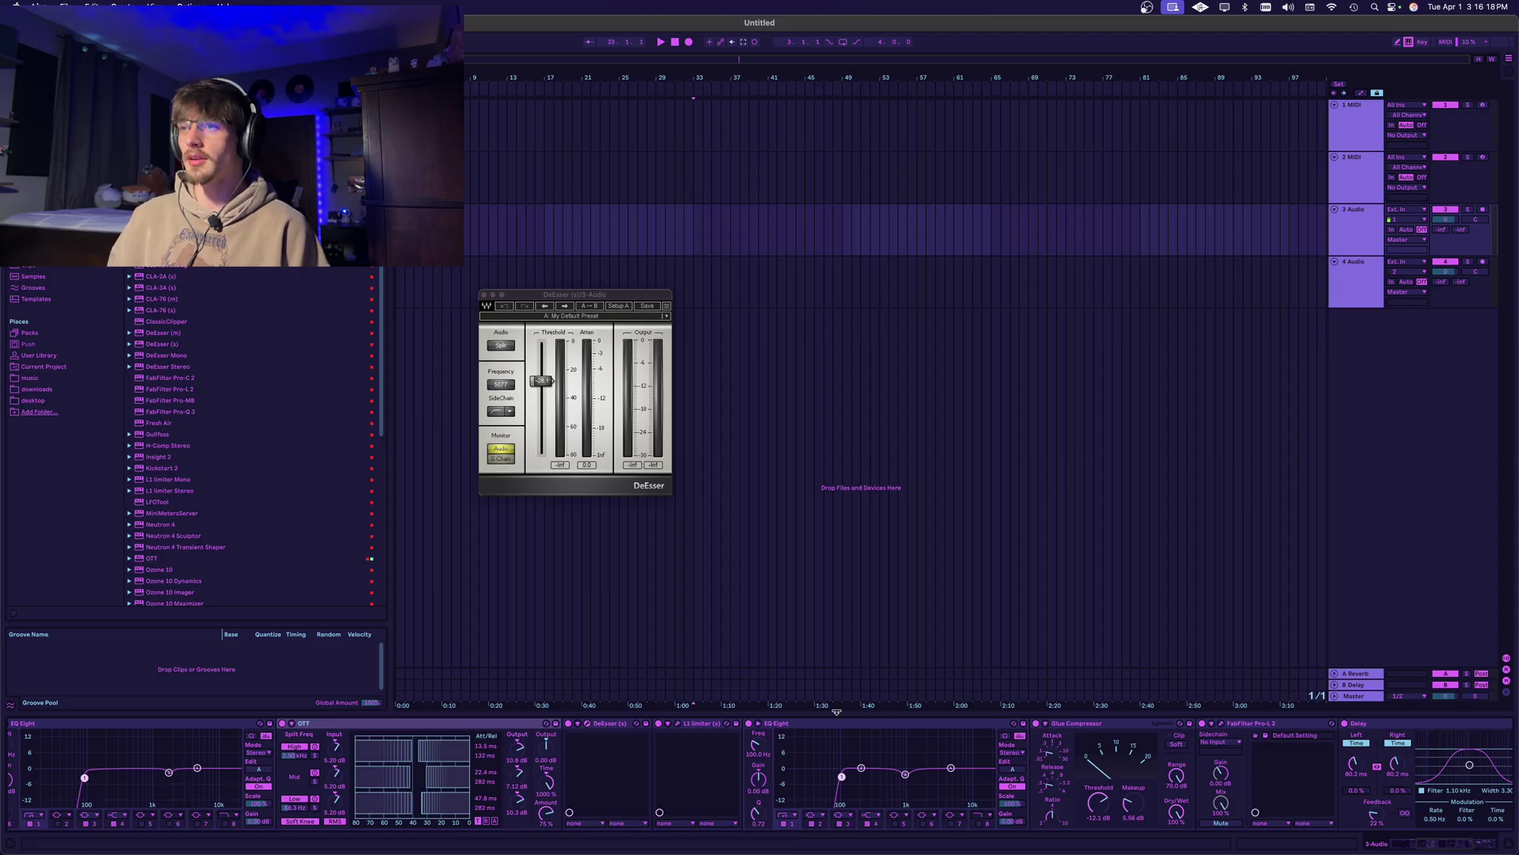
drag(500, 384, 569, 399)
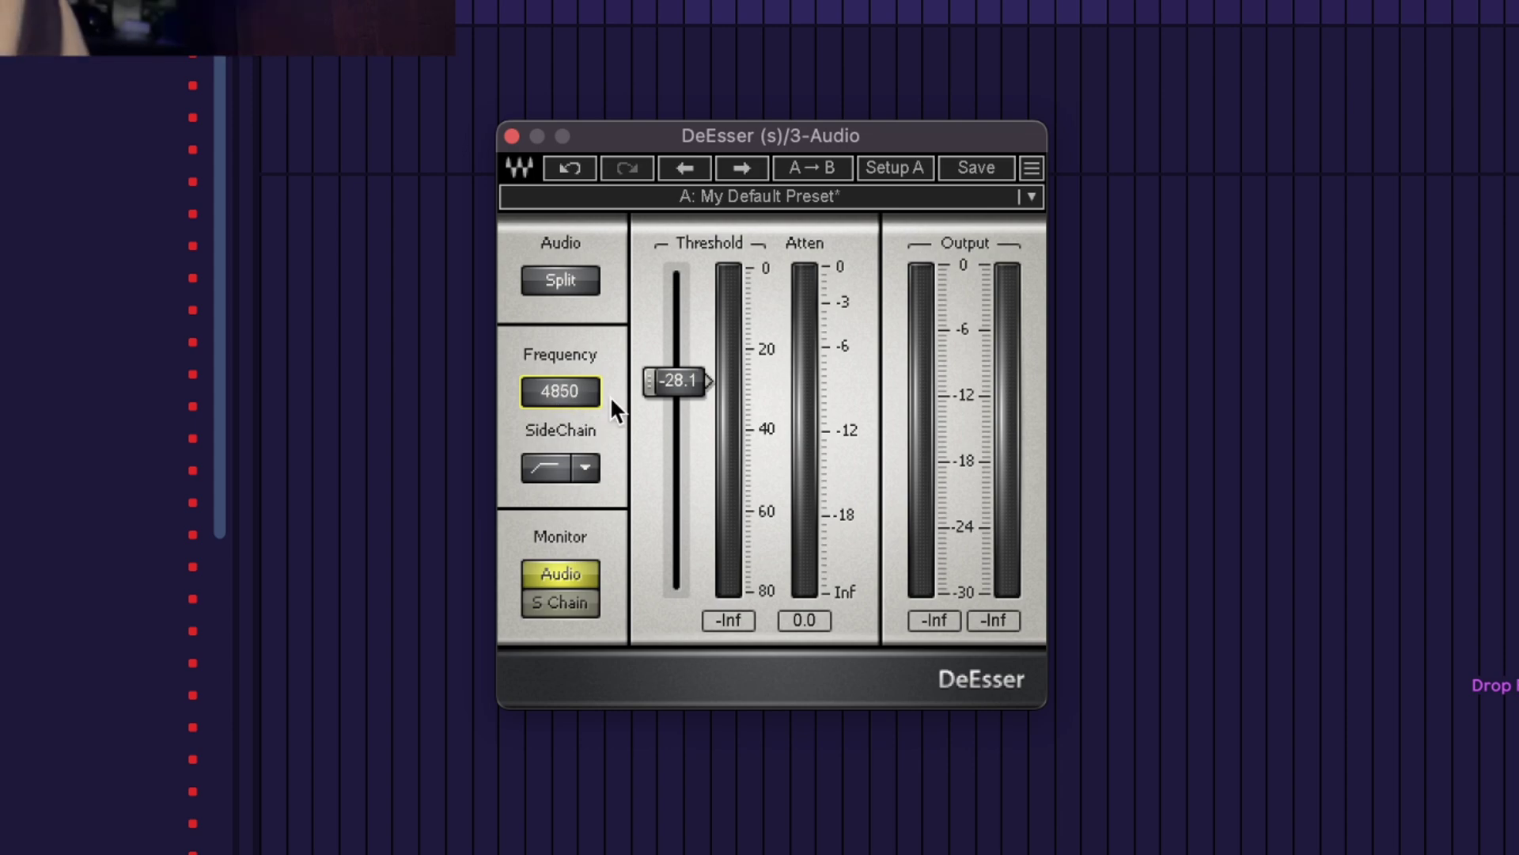
drag(681, 377, 678, 339)
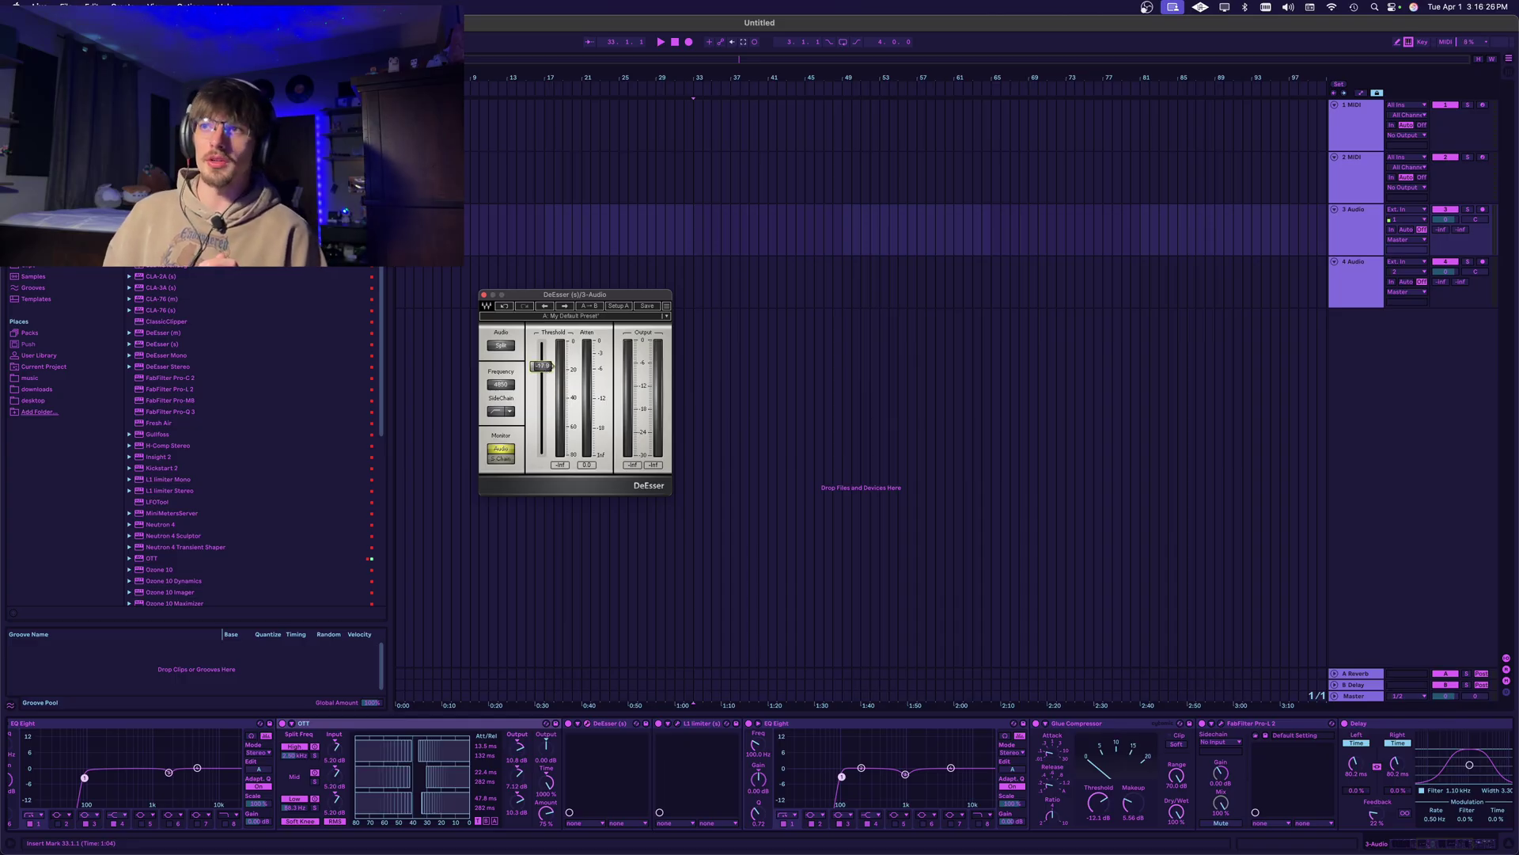
mouse_move(551, 366)
mouse_down()
mouse_move(550, 419)
mouse_move(551, 395)
mouse_up()
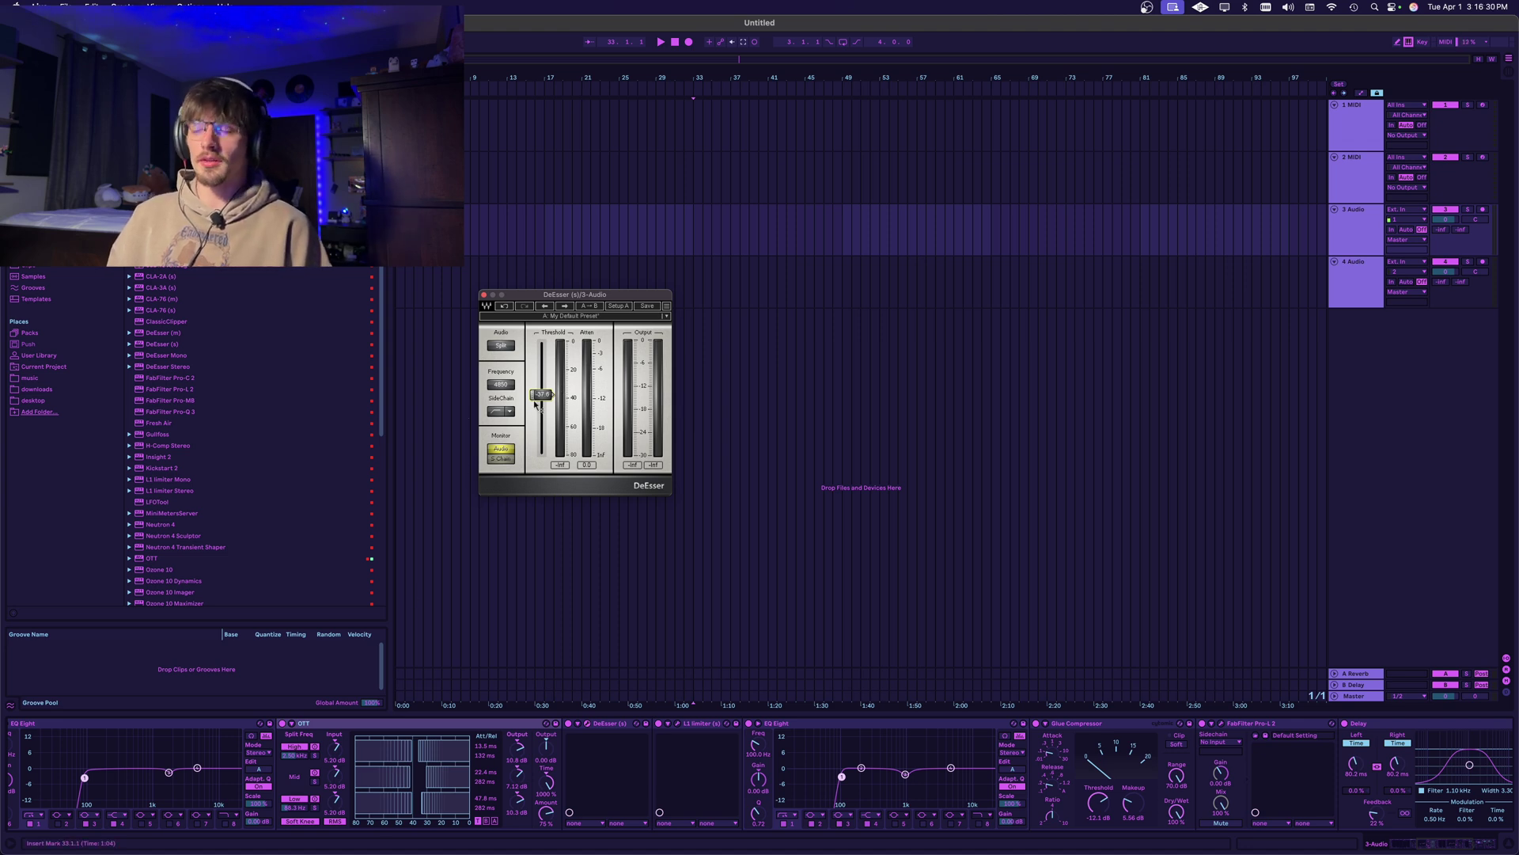
drag(537, 403, 538, 385)
scroll(472, 782, left, 10)
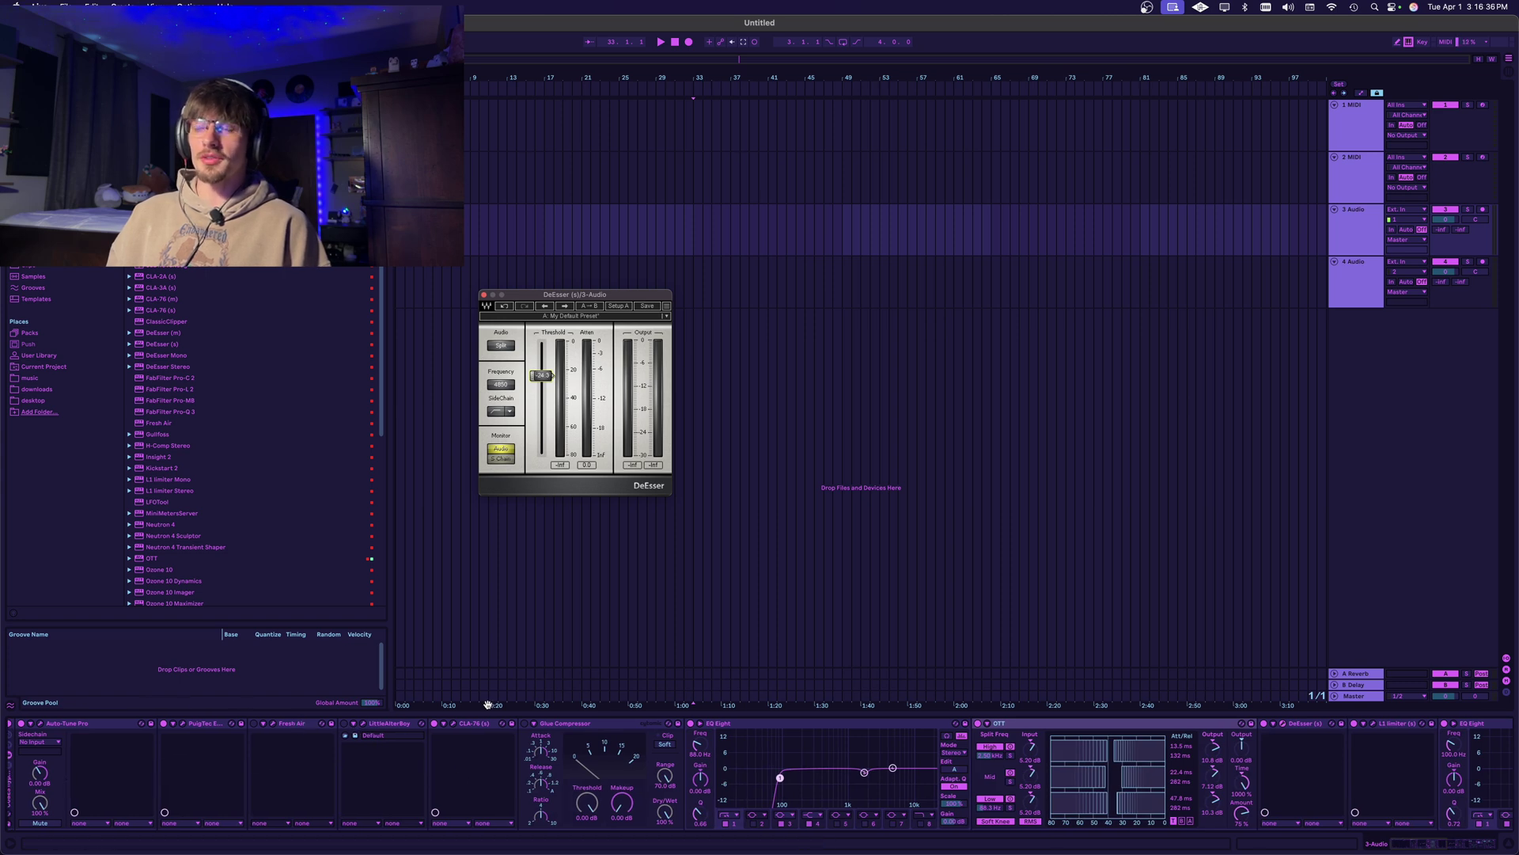
scroll(488, 752, right, 10)
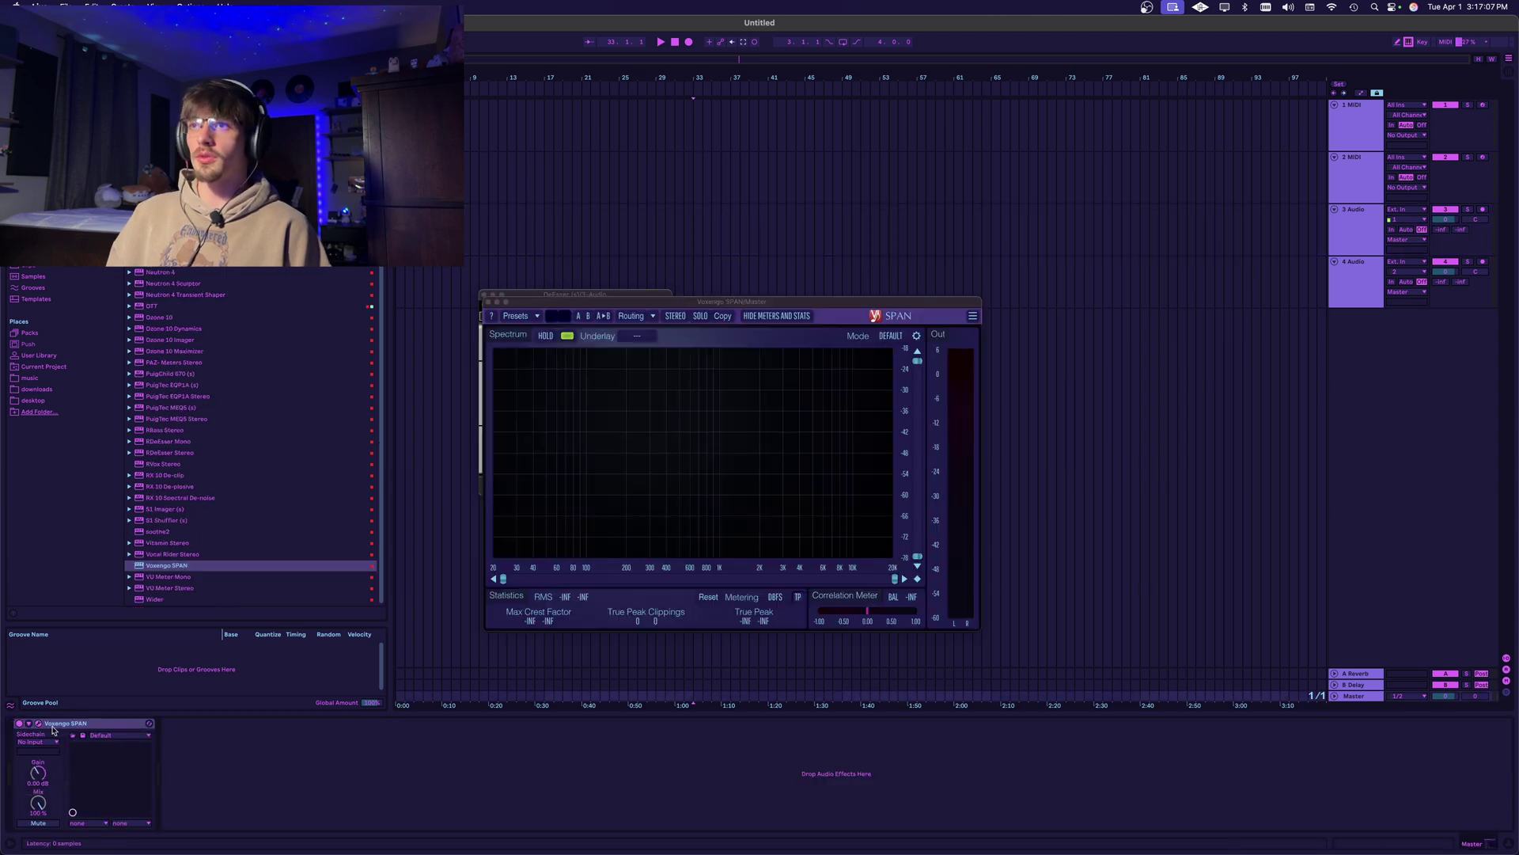
Switch the Voxengo SPAN analyzer on the master to the CUBES SPAN mode, reposition its window and close it.
click(891, 336)
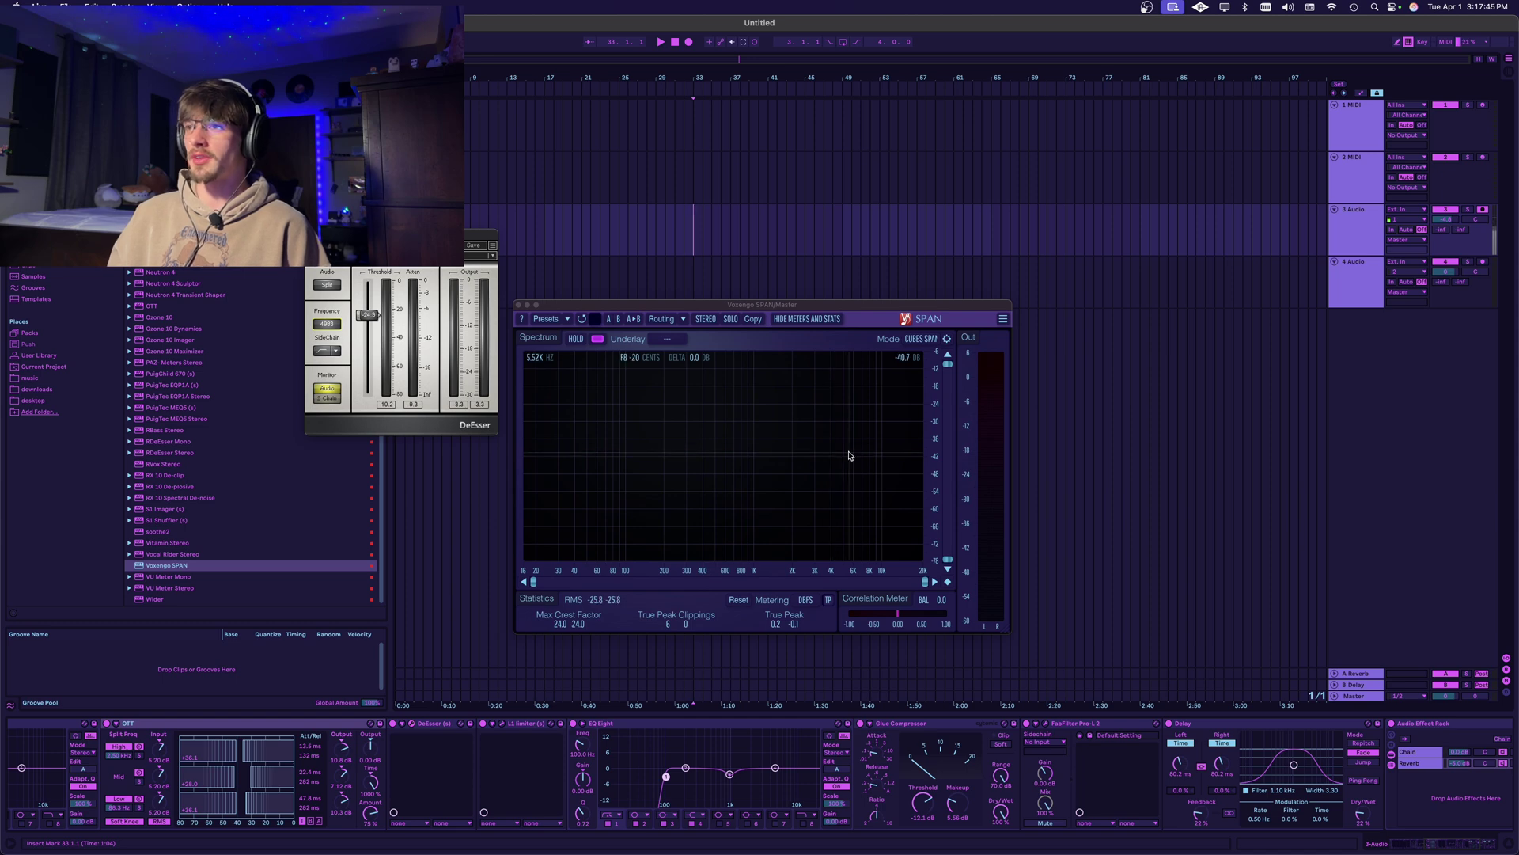
drag(570, 304, 656, 292)
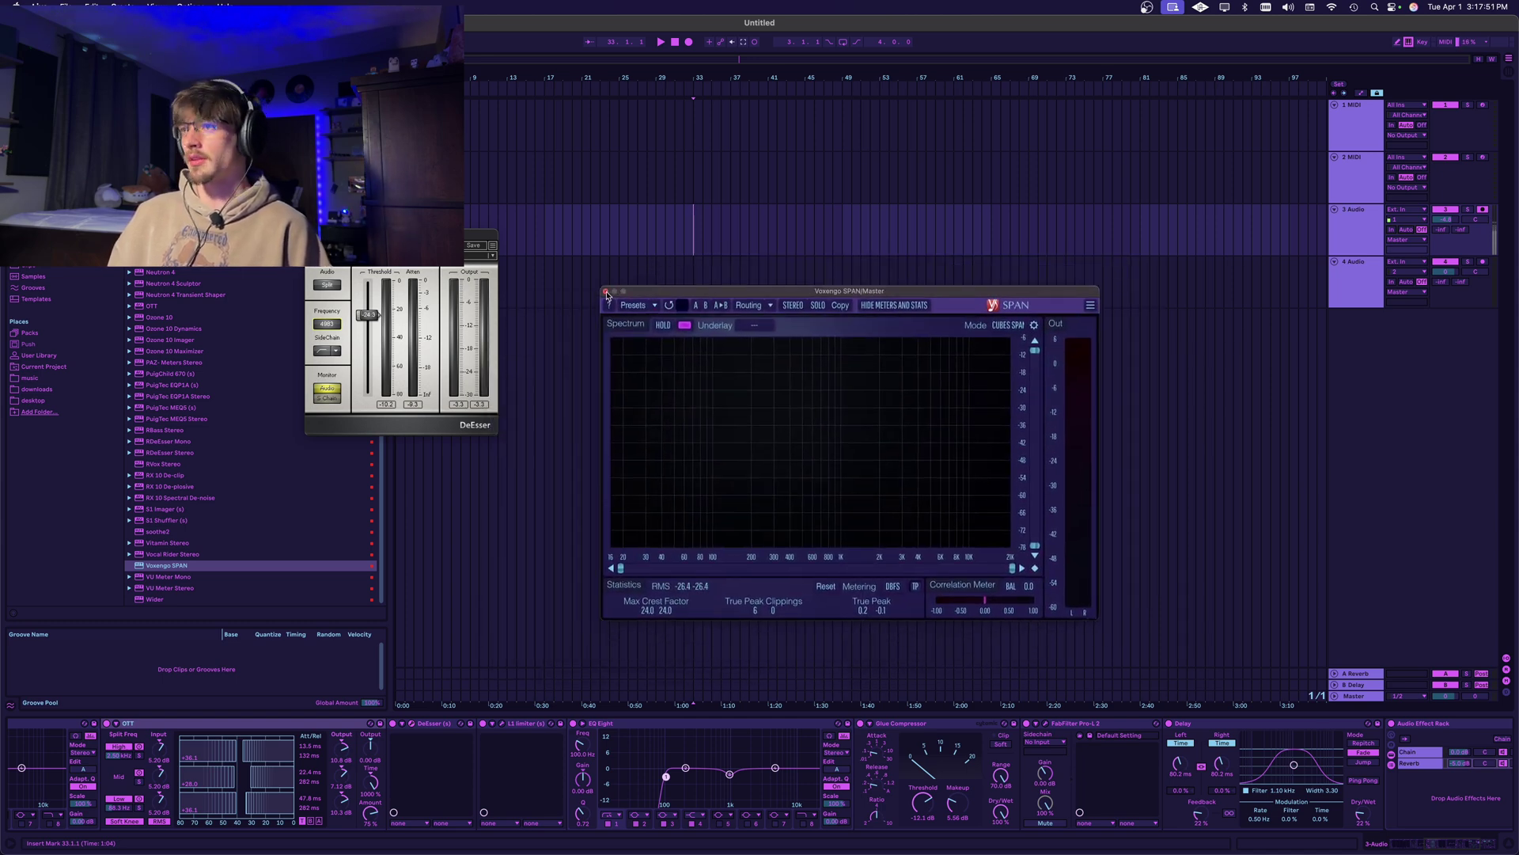
click(606, 292)
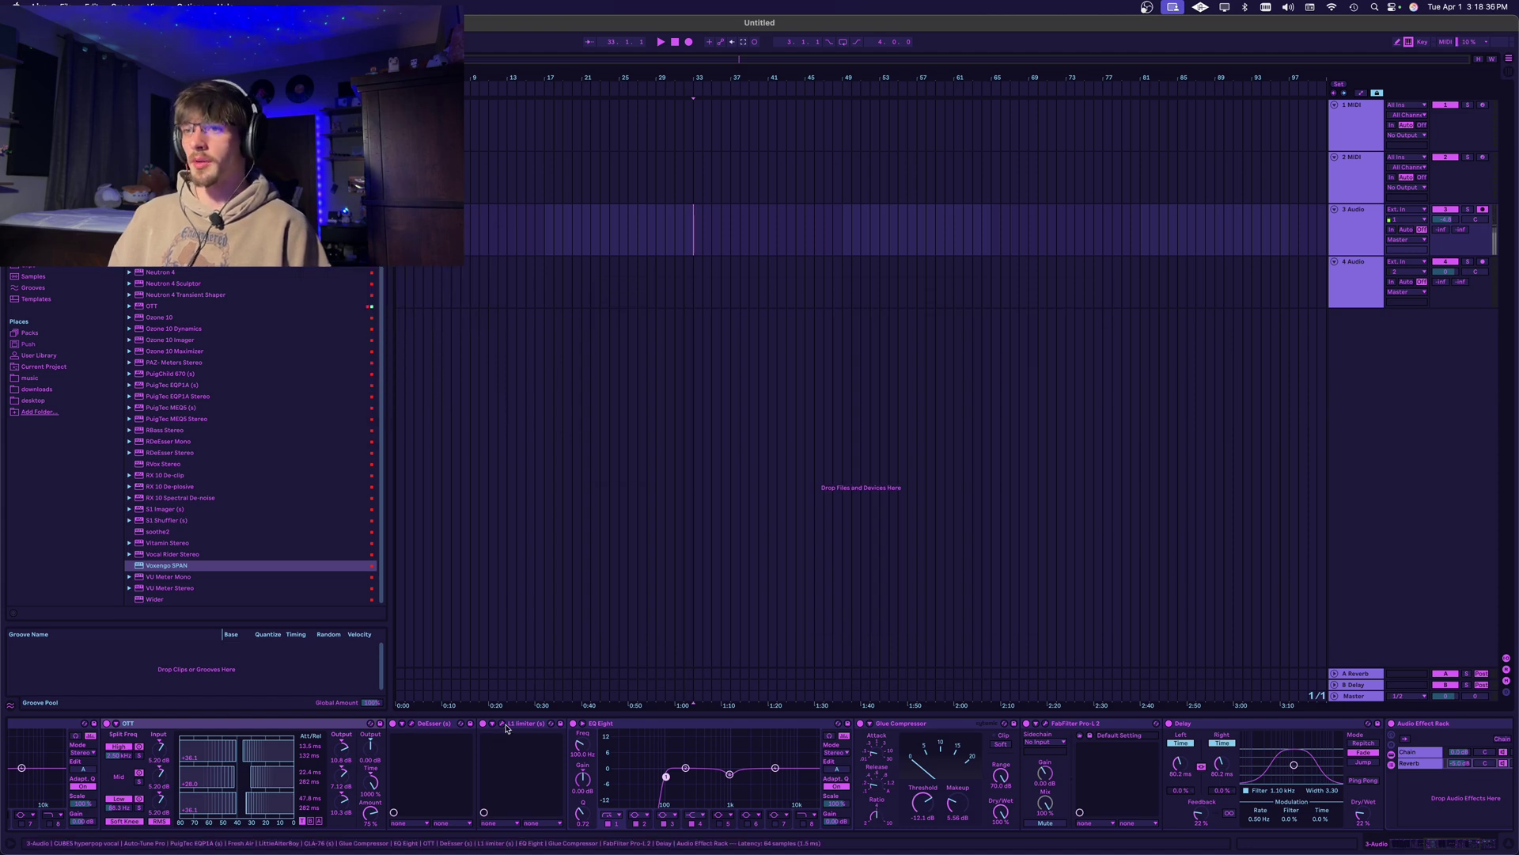
Open the L1 limiter after the DeEsser, inspect its threshold, ceiling and release, and close it.
click(503, 724)
drag(746, 289, 775, 308)
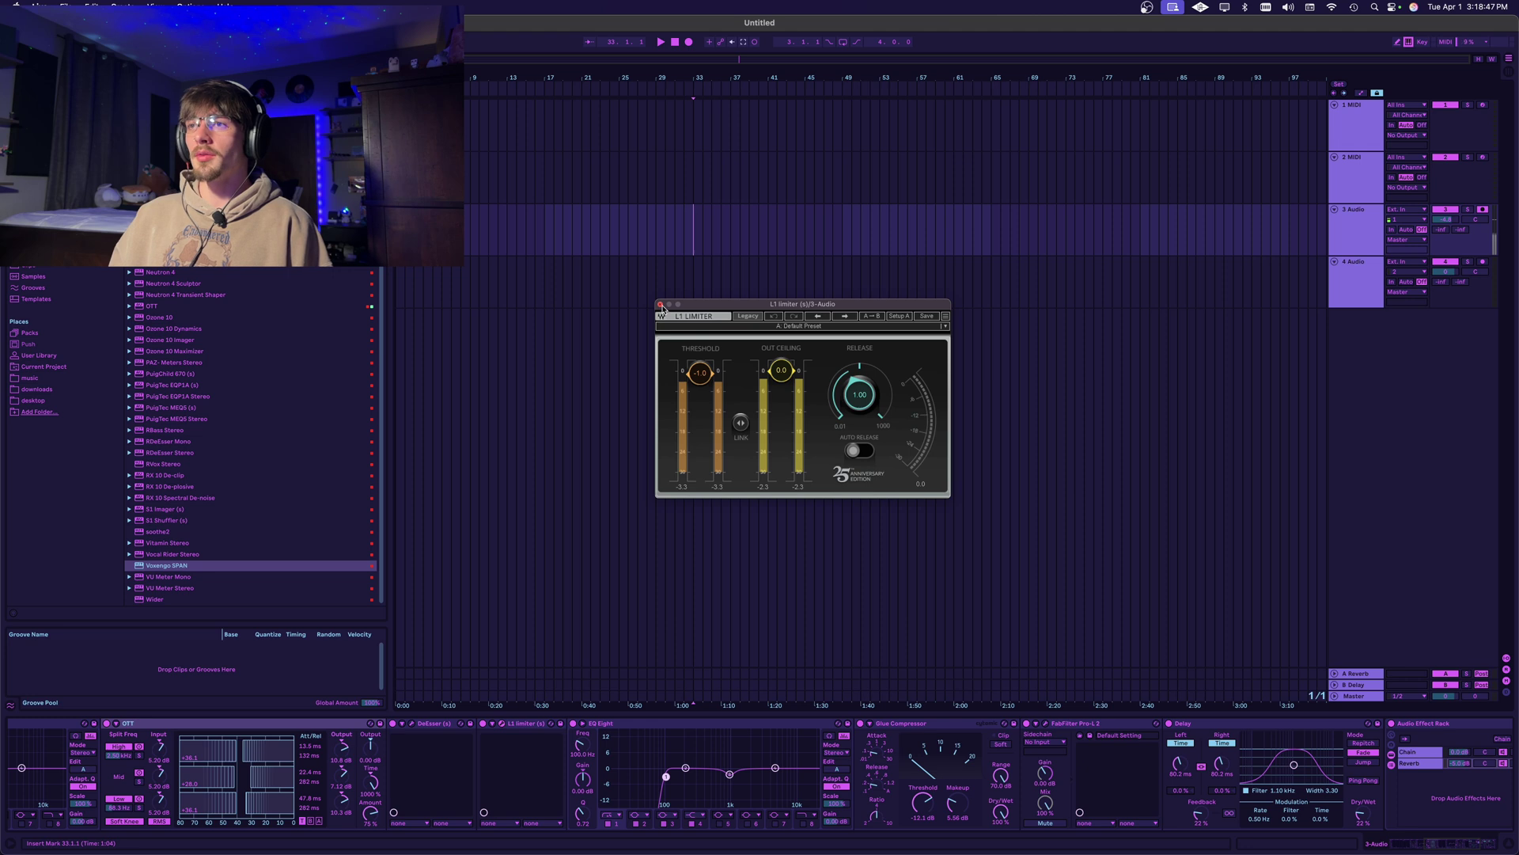
click(502, 724)
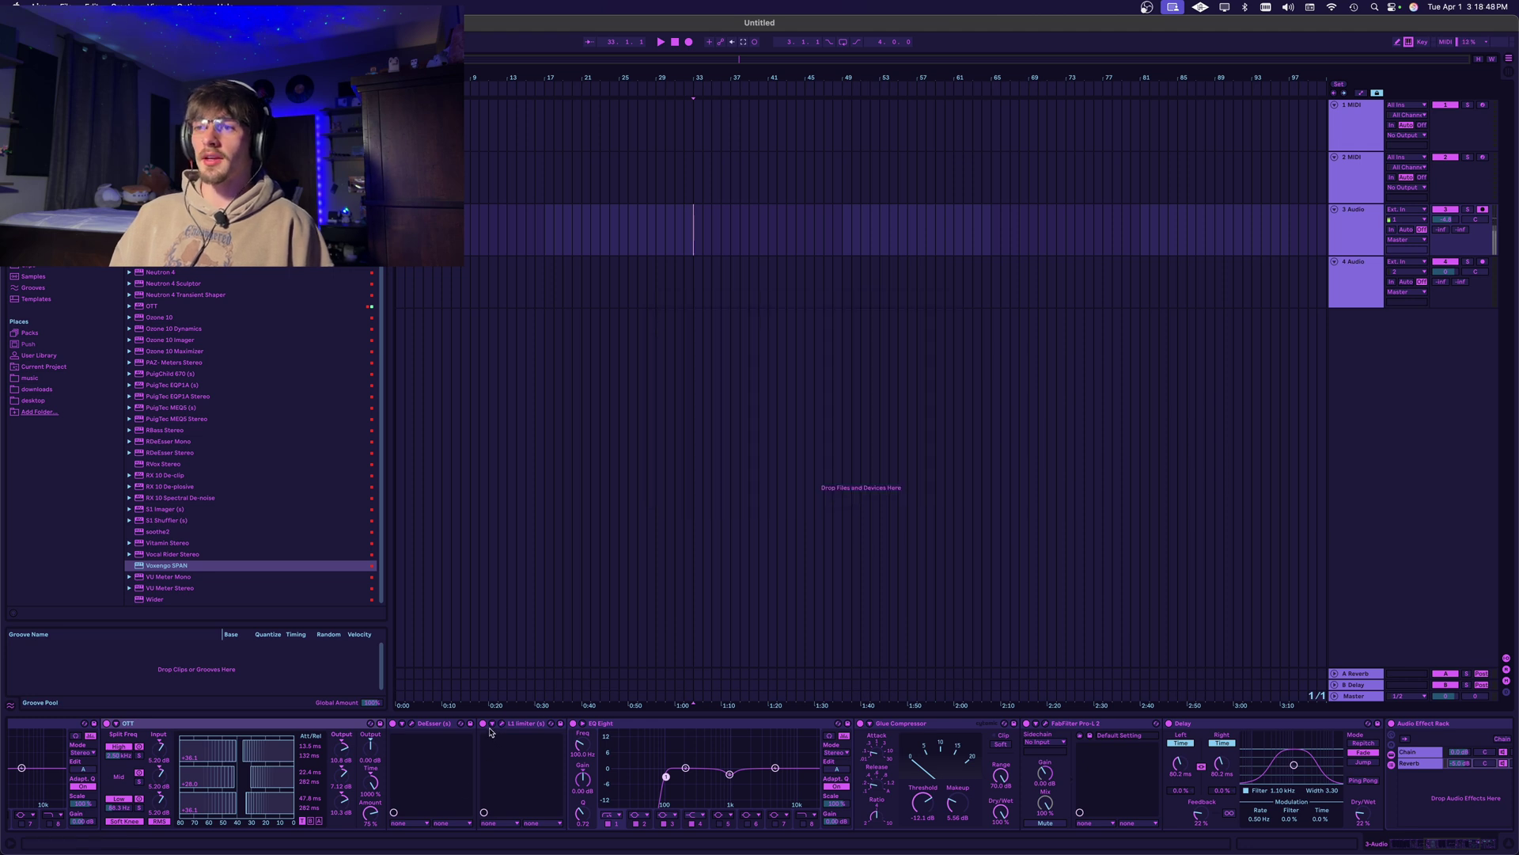
Open the FabFilter Pro-L 2 alongside the L1 limiter to compare them, and leave only the Pro-L 2 window open.
click(1044, 723)
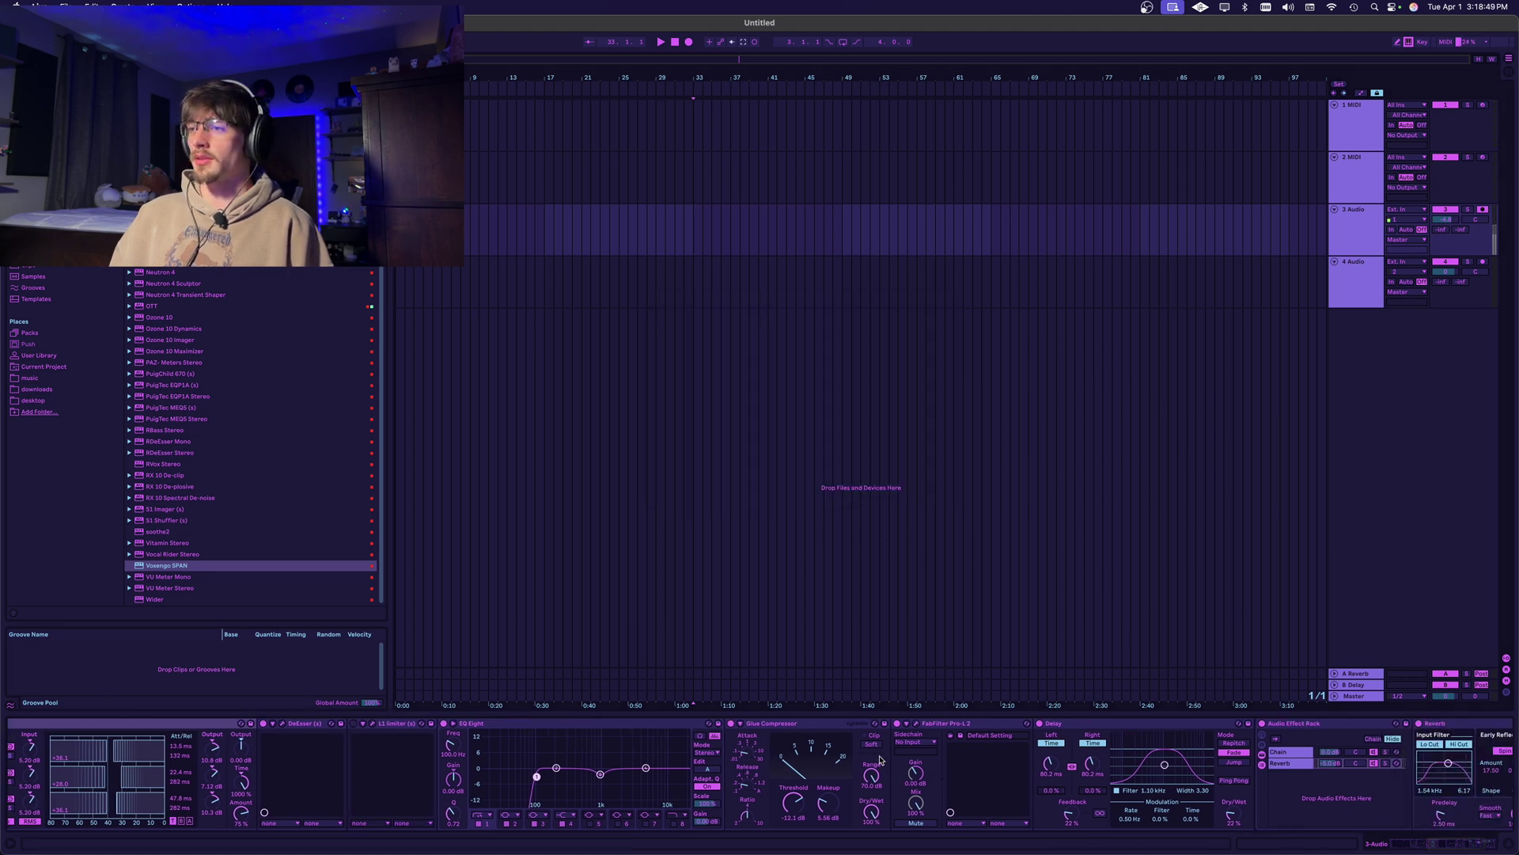
click(914, 723)
click(906, 723)
click(363, 724)
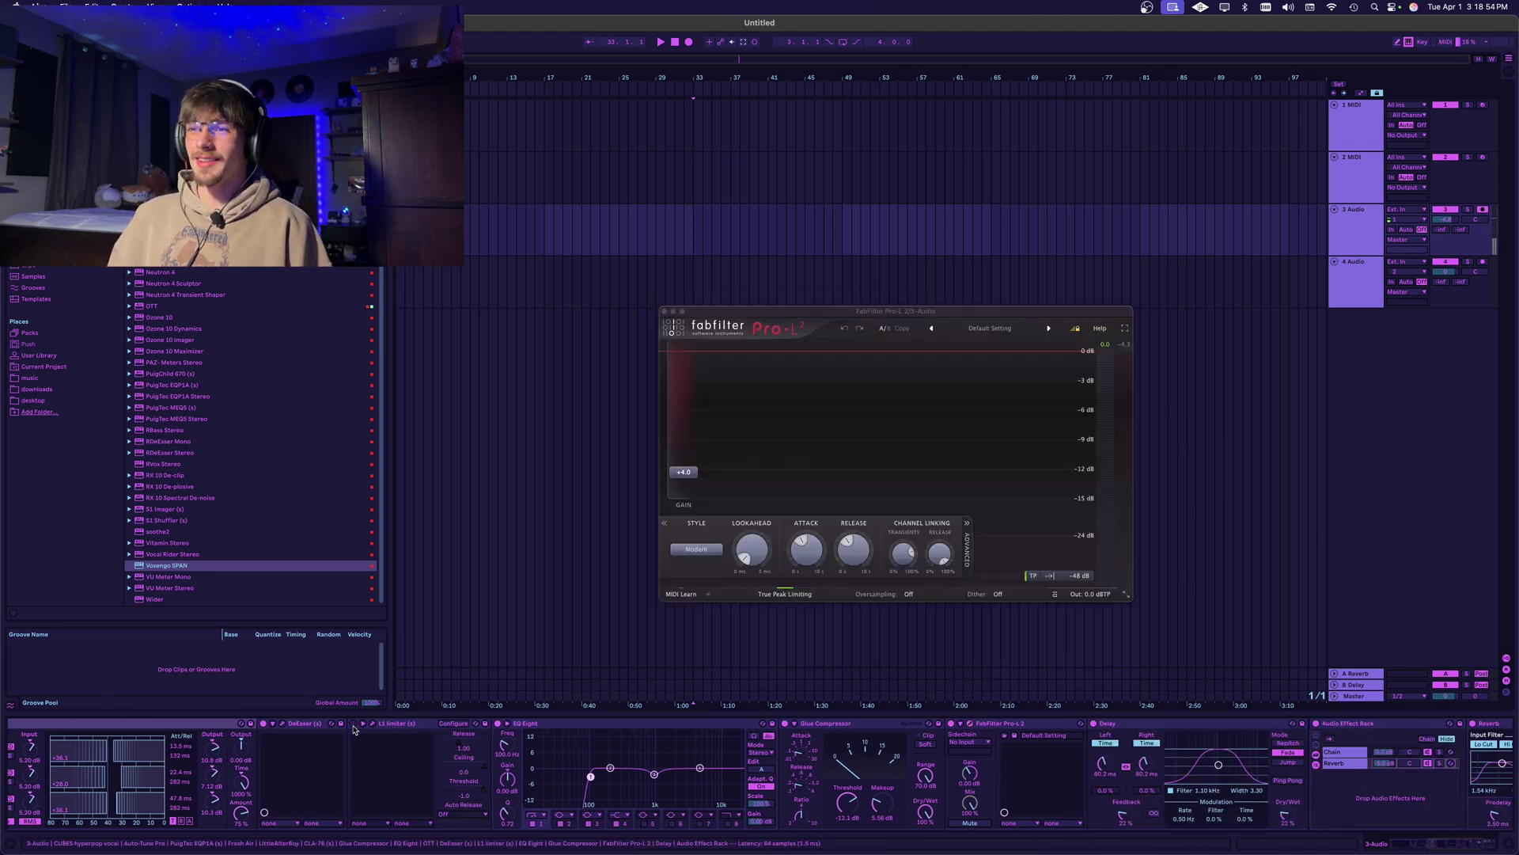
click(372, 723)
click(364, 723)
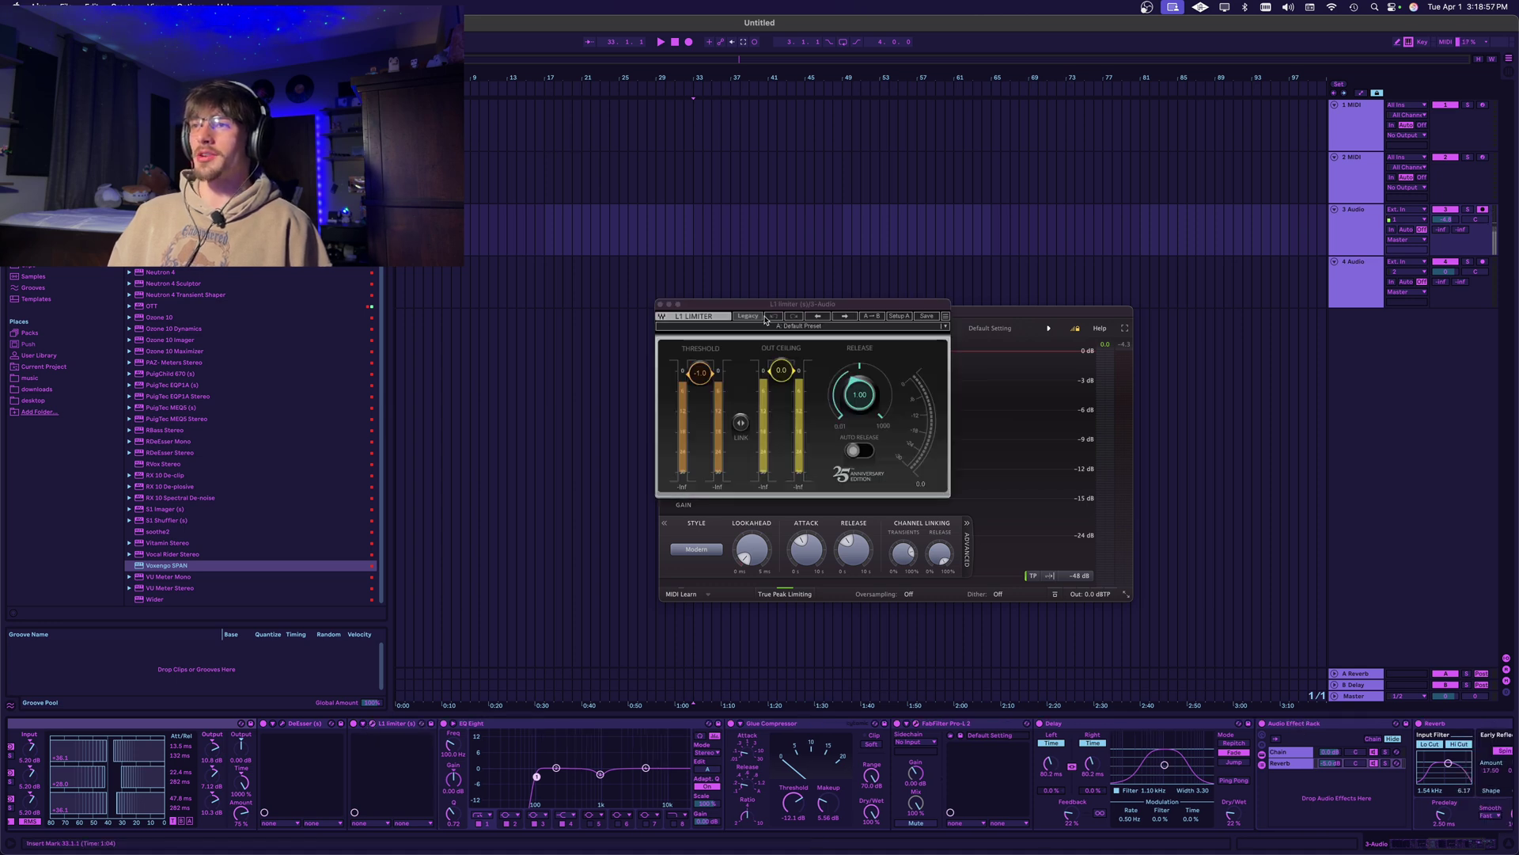
drag(809, 306, 569, 278)
drag(762, 316, 620, 278)
click(421, 276)
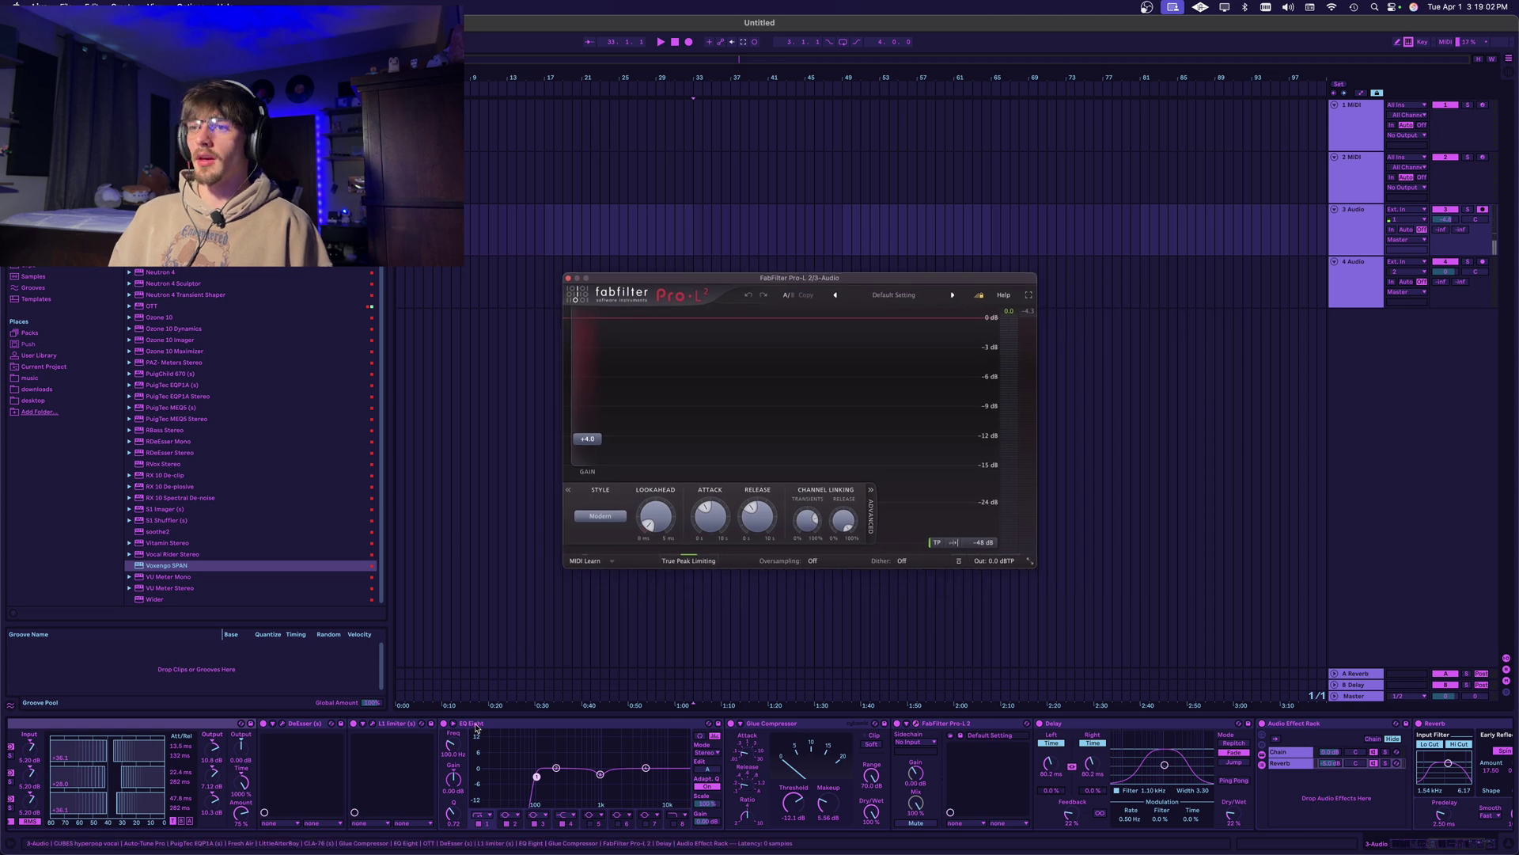
Turn the OTT's low band off and on again to show the effect on the low end.
scroll(190, 783, left, 3)
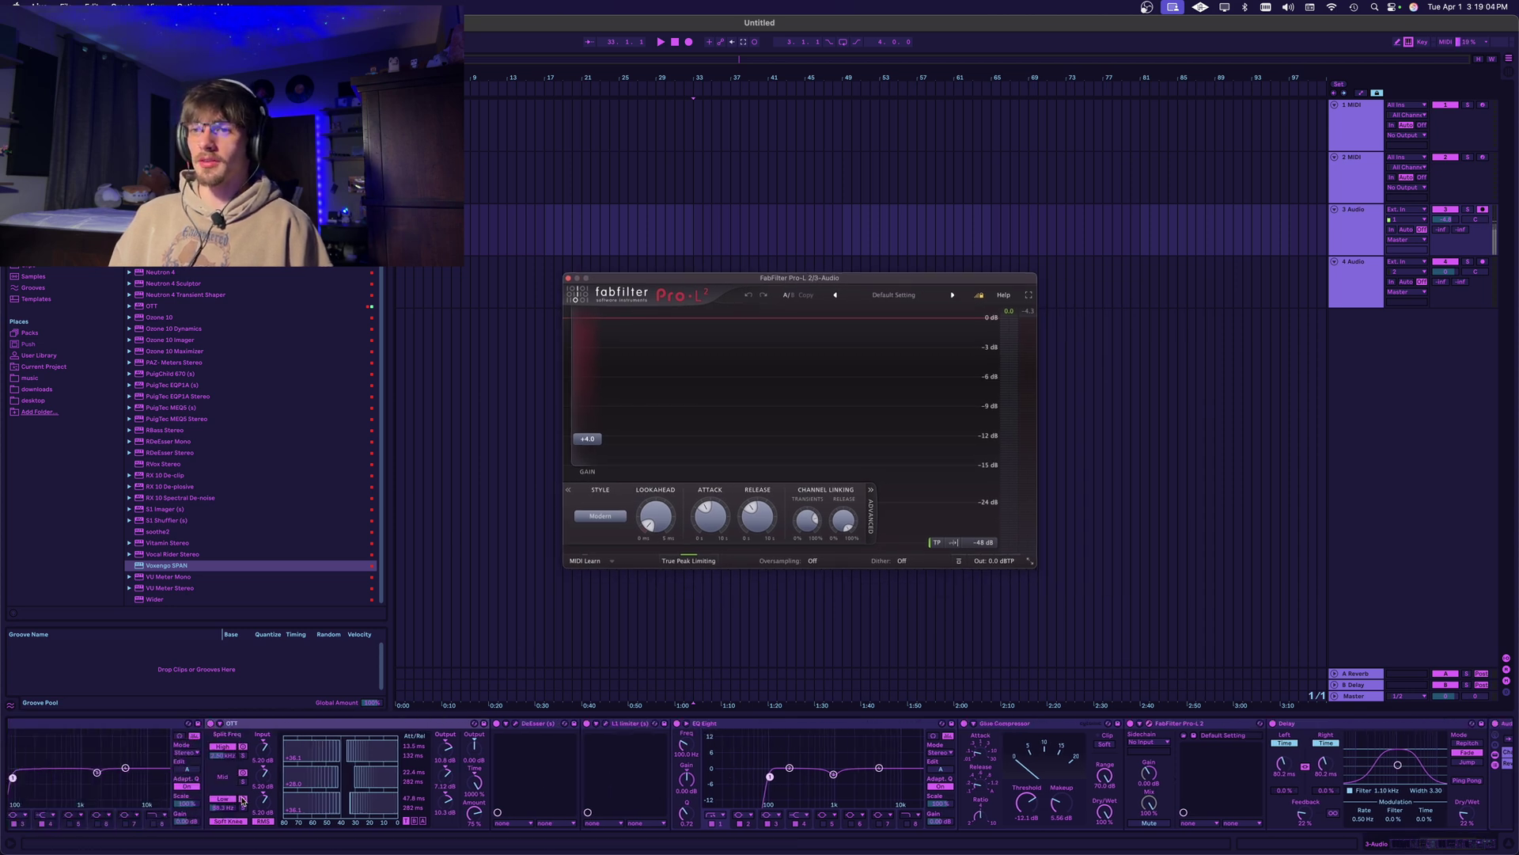
click(227, 804)
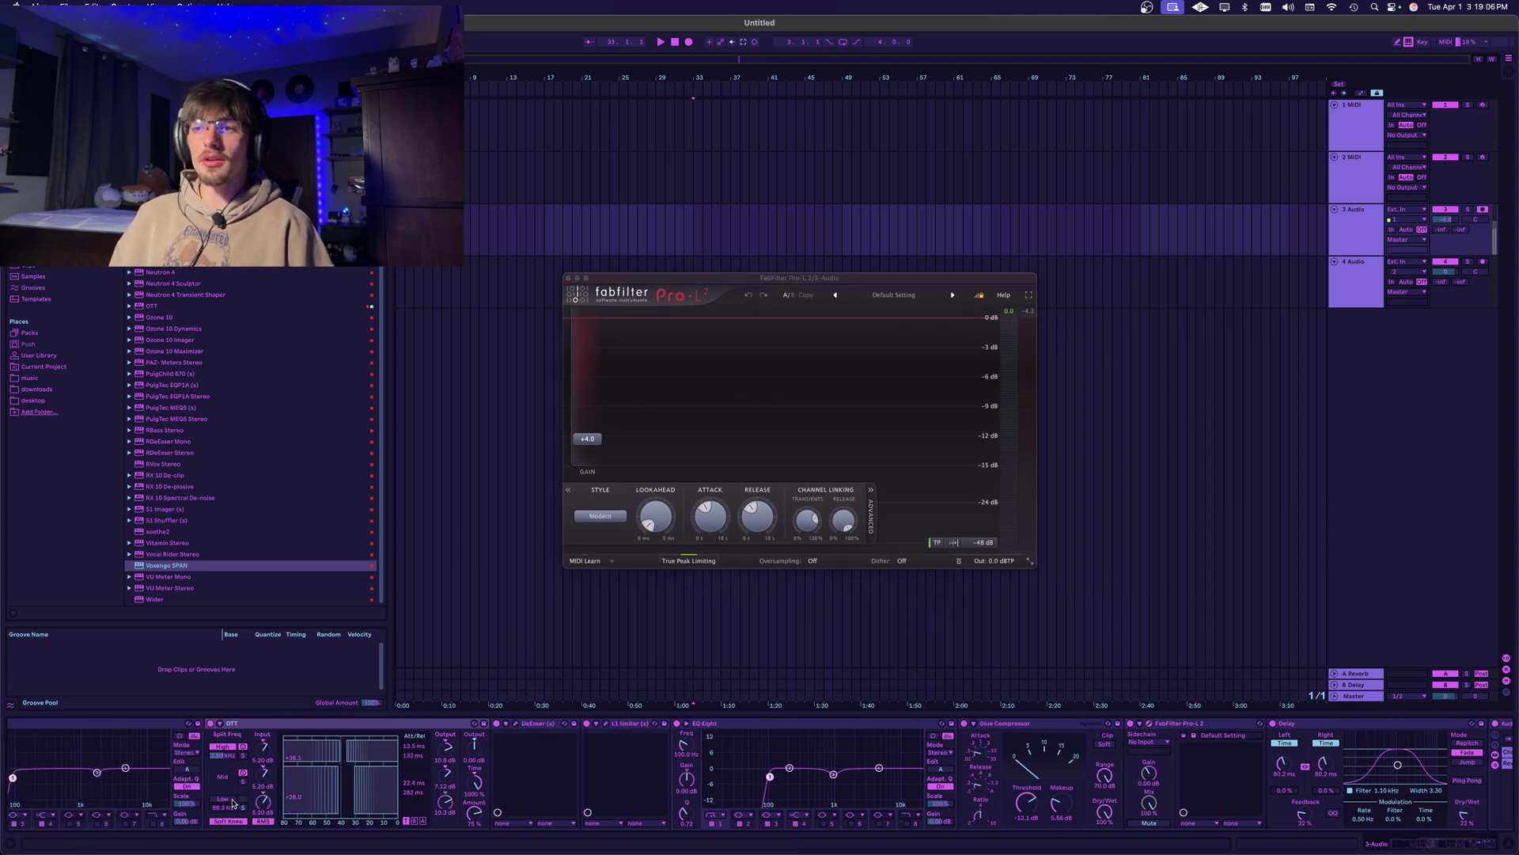
scroll(241, 806, left, 2)
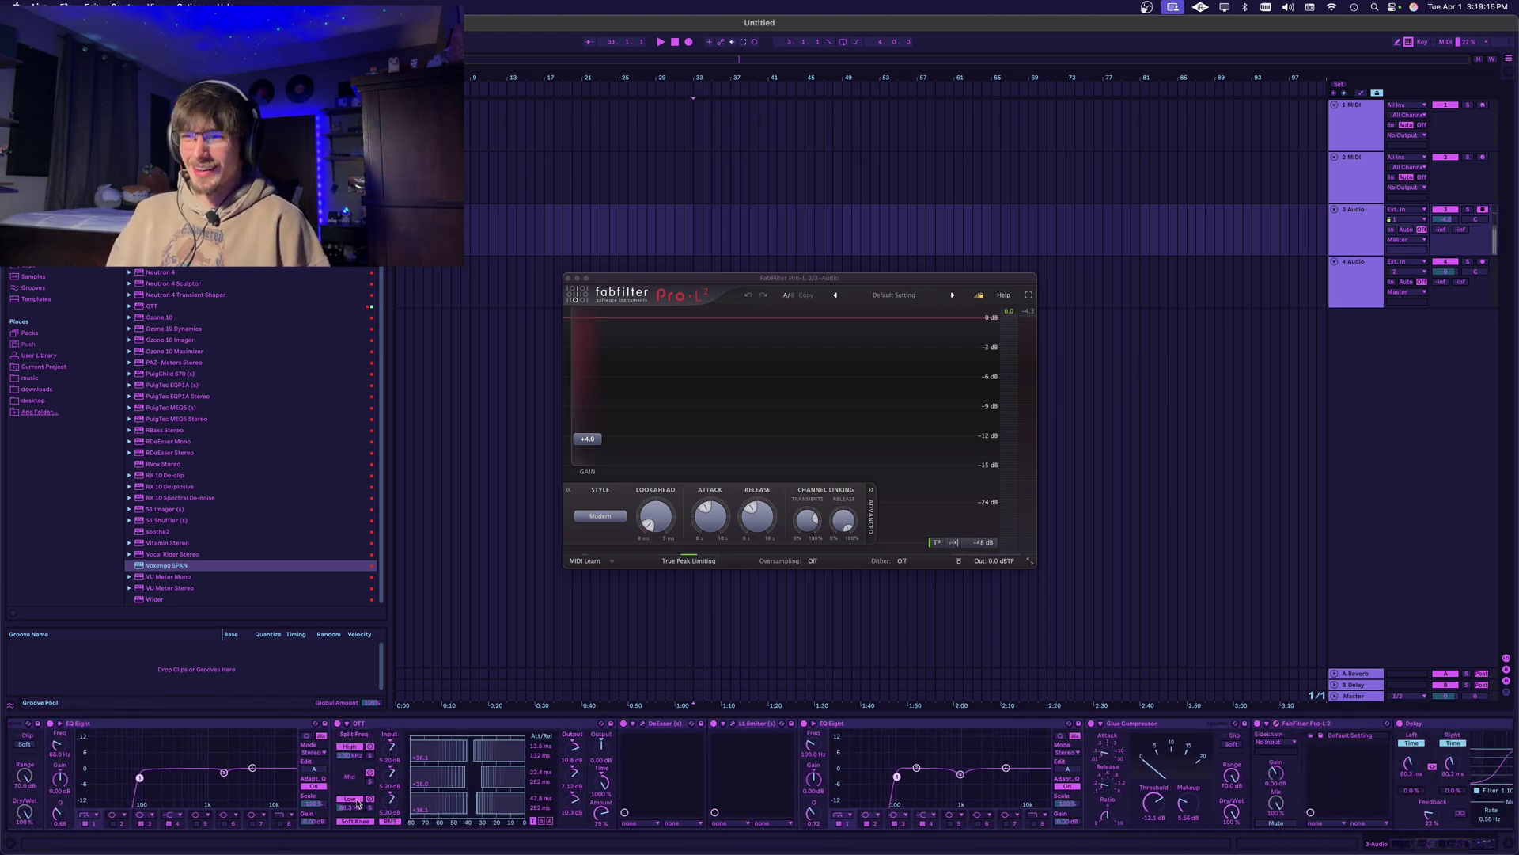
Shift the low-cut band 1 of the EQ Eight after the L1 limiter to about 107 Hz.
scroll(355, 805, right, 4)
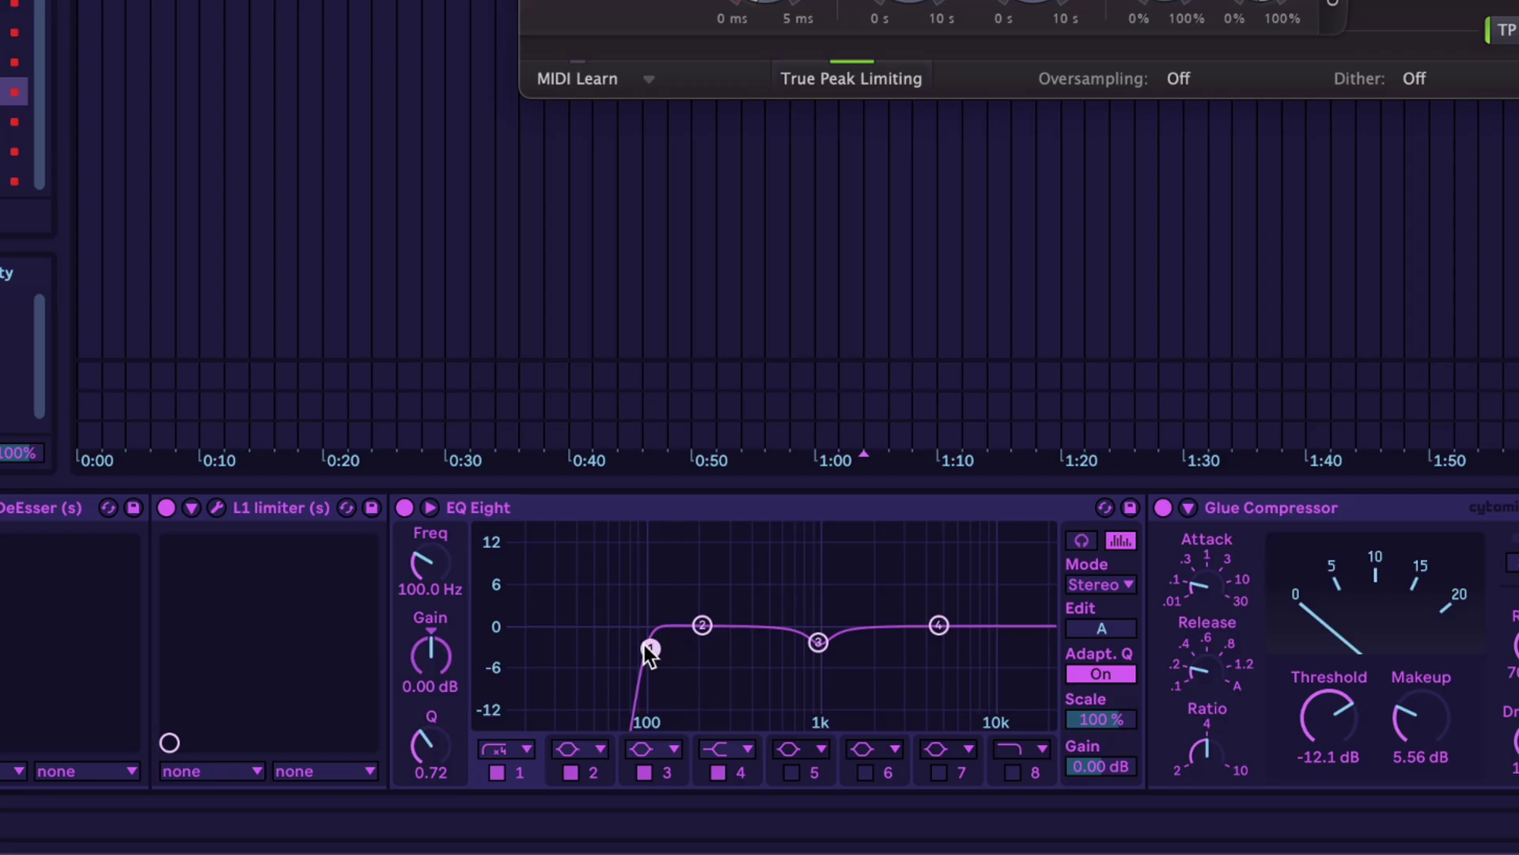
drag(612, 775, 615, 778)
scroll(924, 638, right, 2)
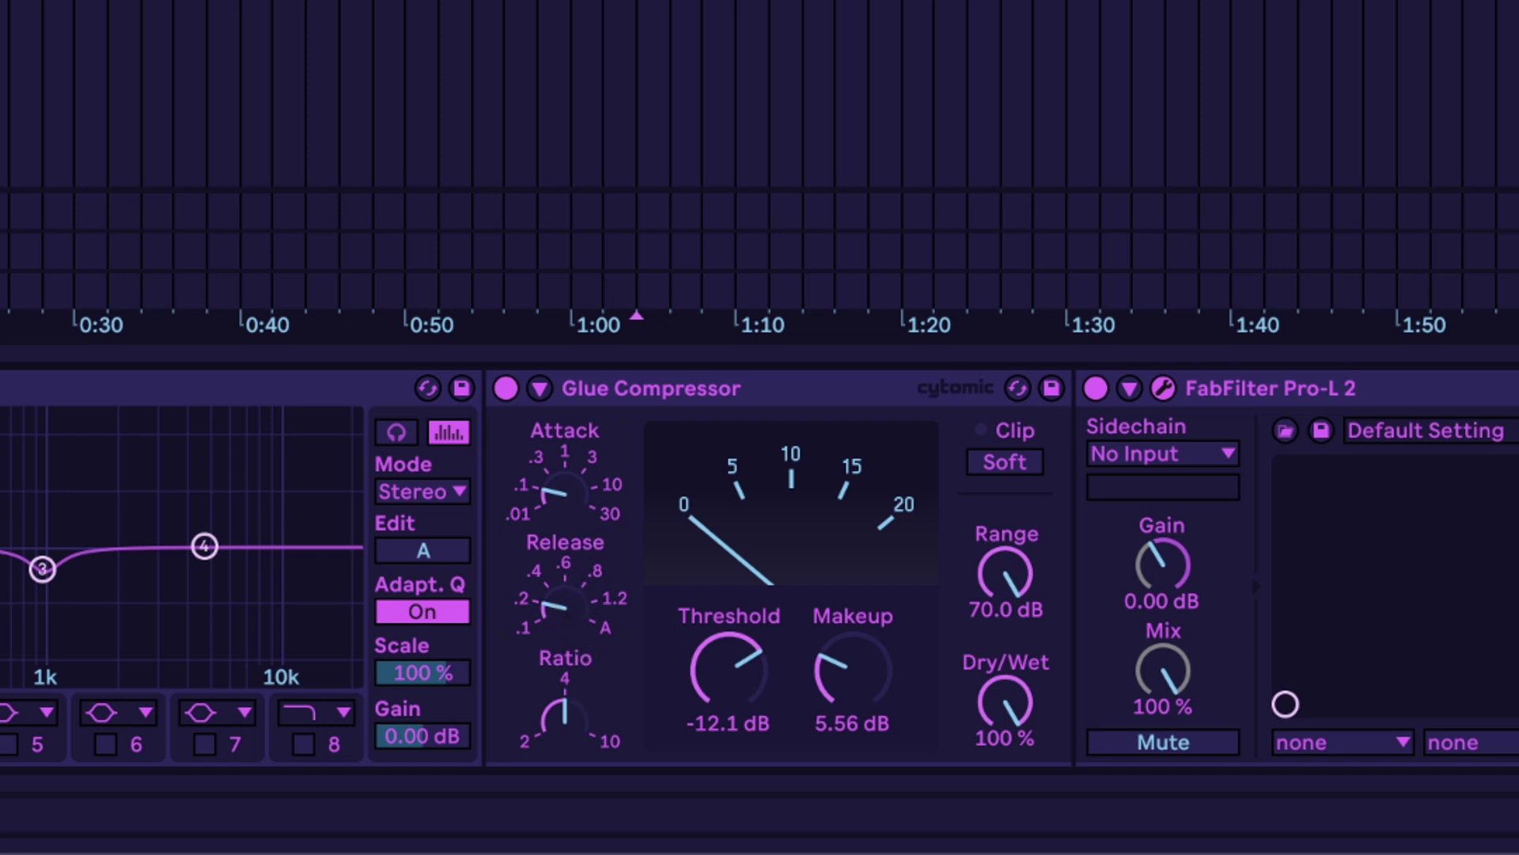
scroll(742, 697, right, 2)
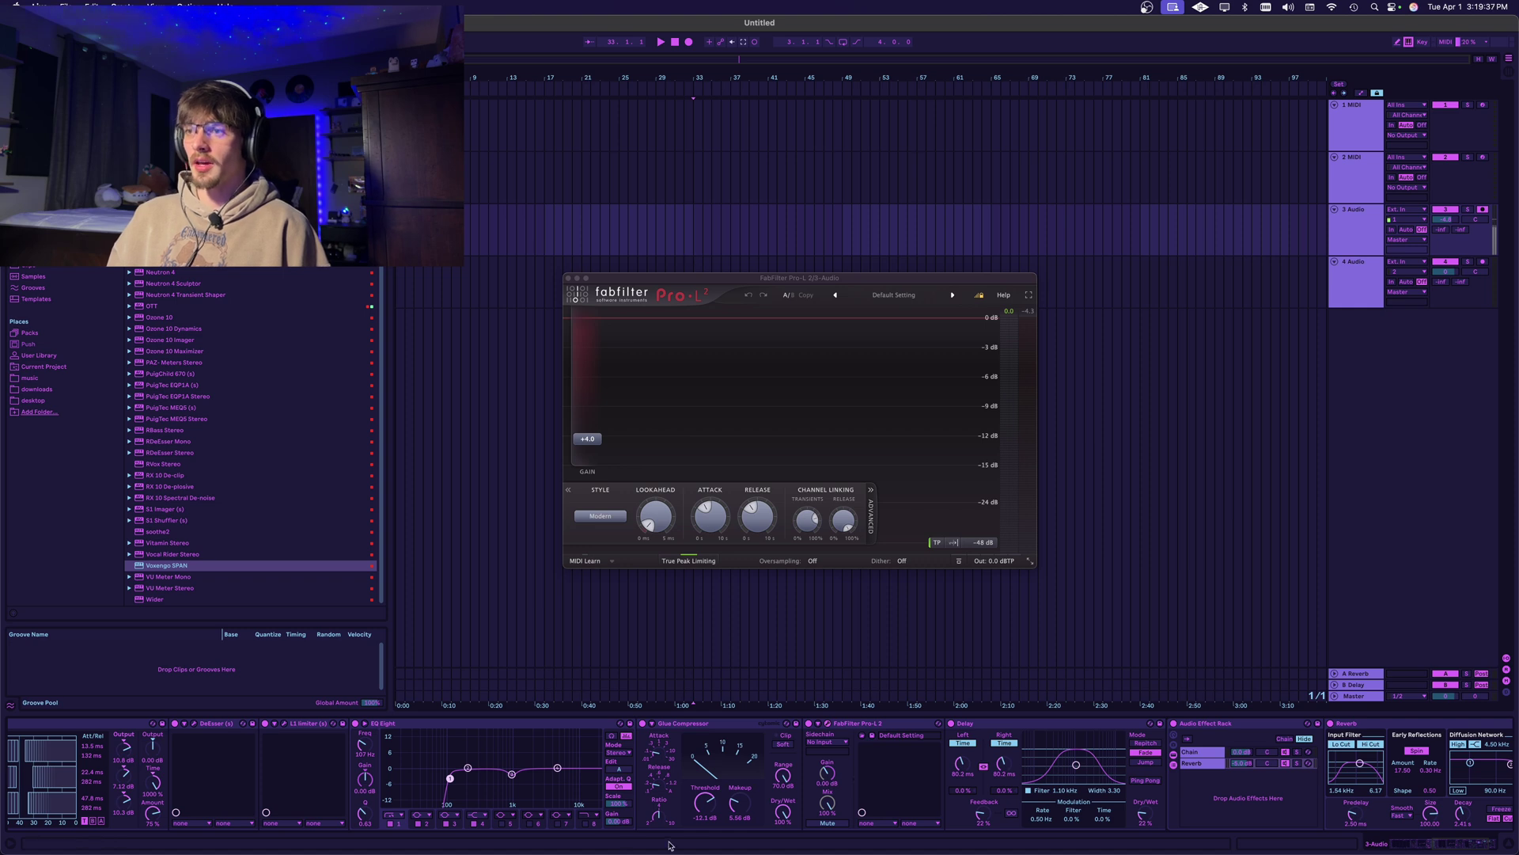
scroll(728, 756, right, 3)
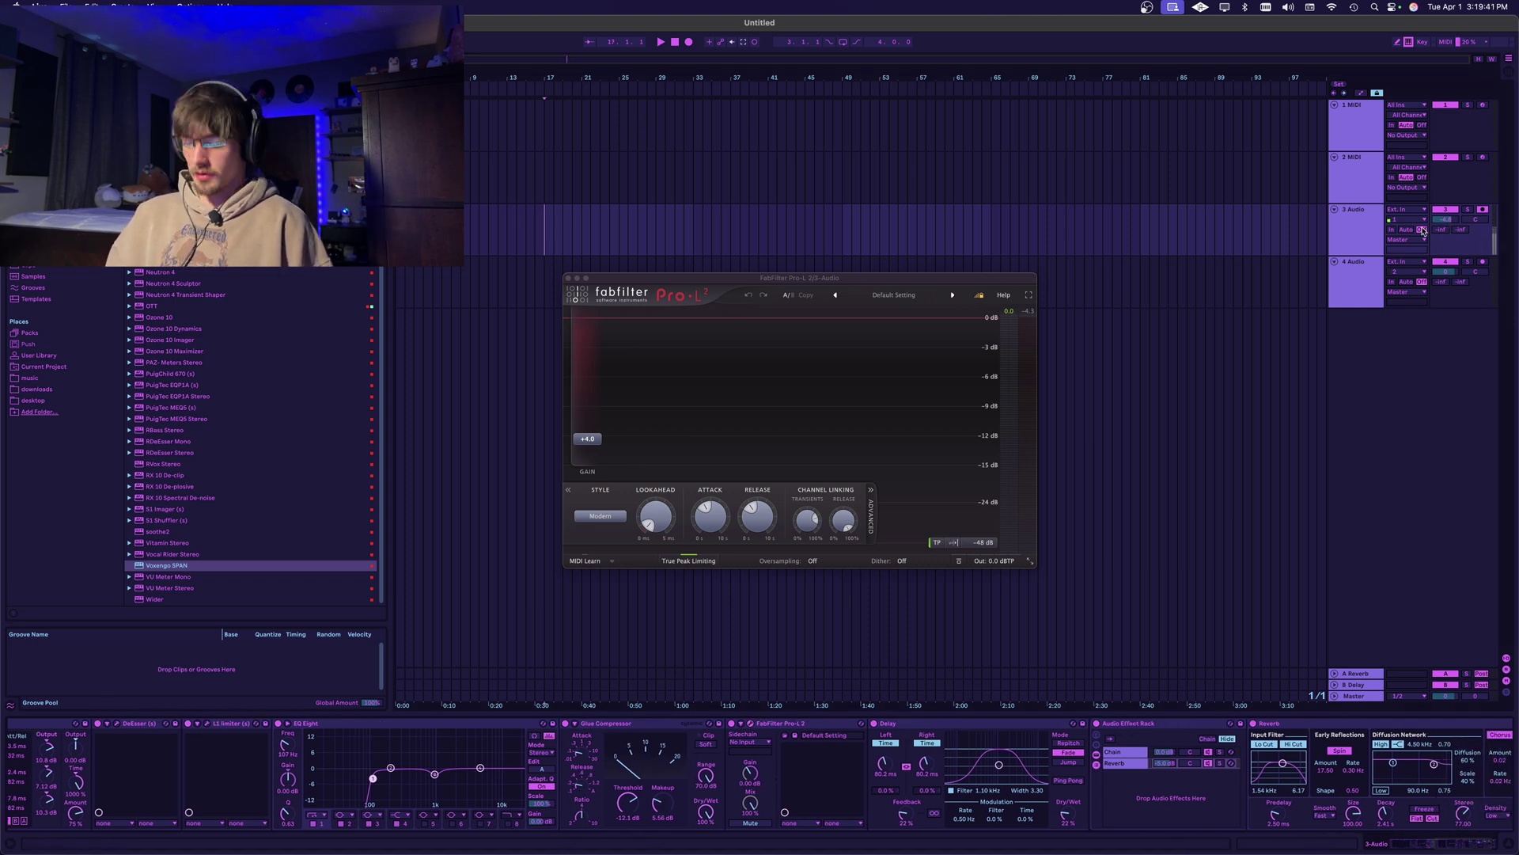
Undo the last edit of the recorded vocal clip, stop playback and bring back the track's device chain.
click(610, 244)
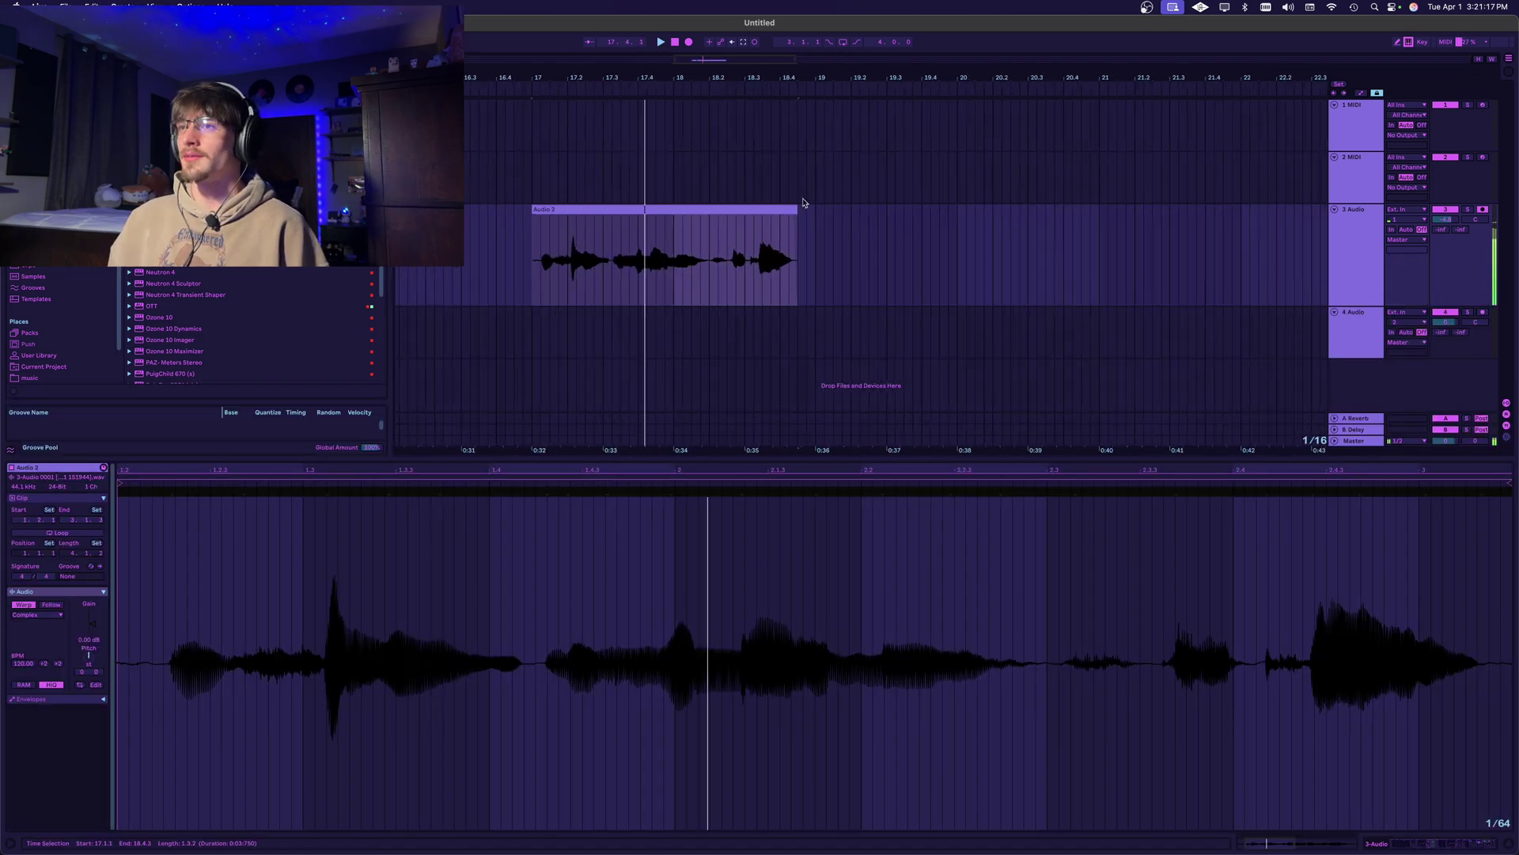
key(super+z)
key(space)
click(1402, 845)
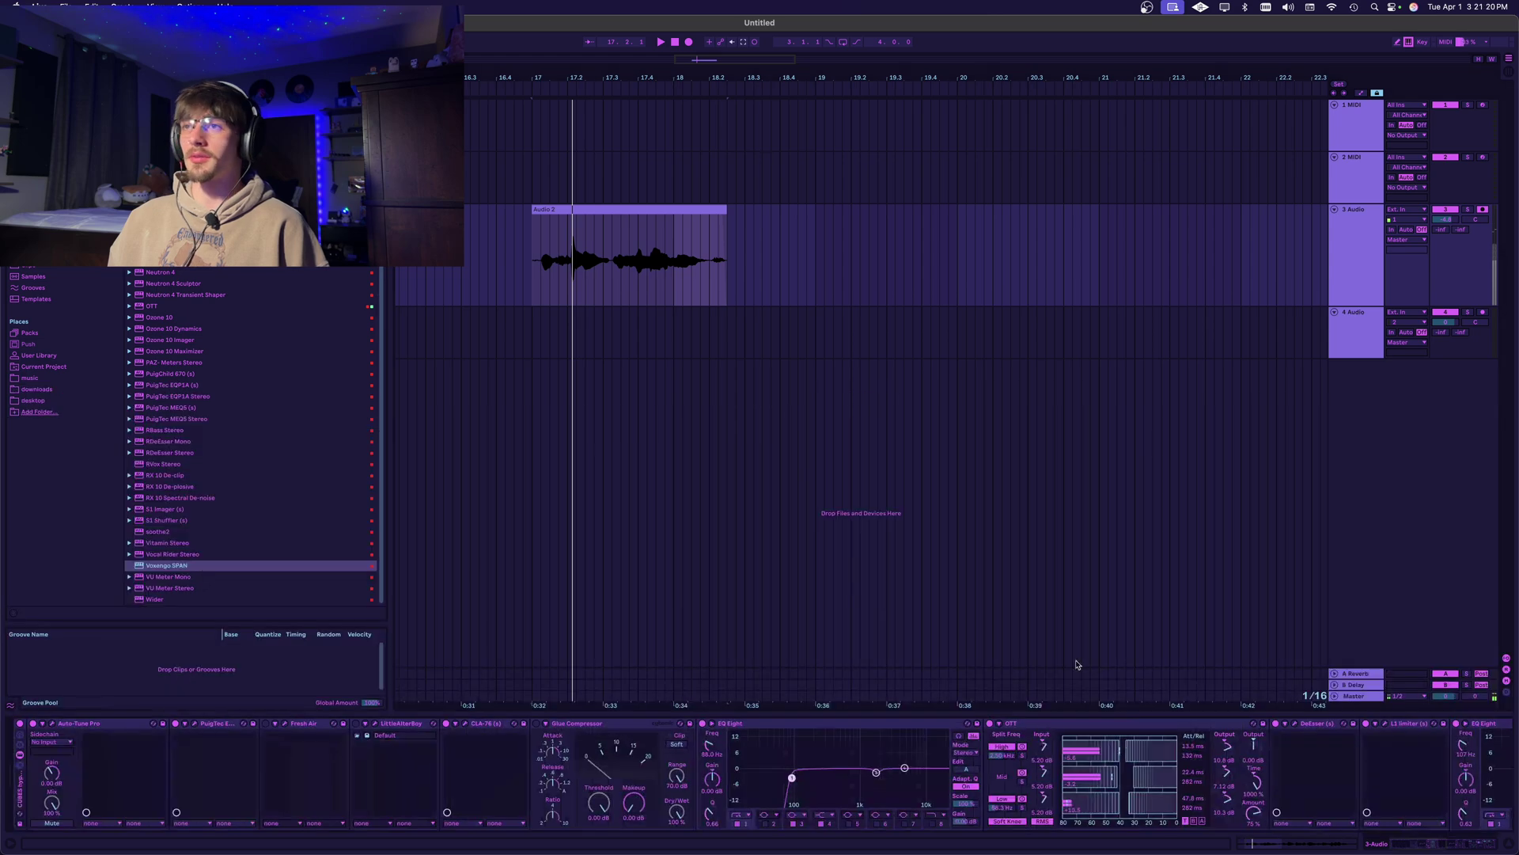
Play the recorded vocal clip on the 3 Audio track to hear it through the effects chain.
scroll(475, 254, up, 2)
scroll(475, 253, right, 1)
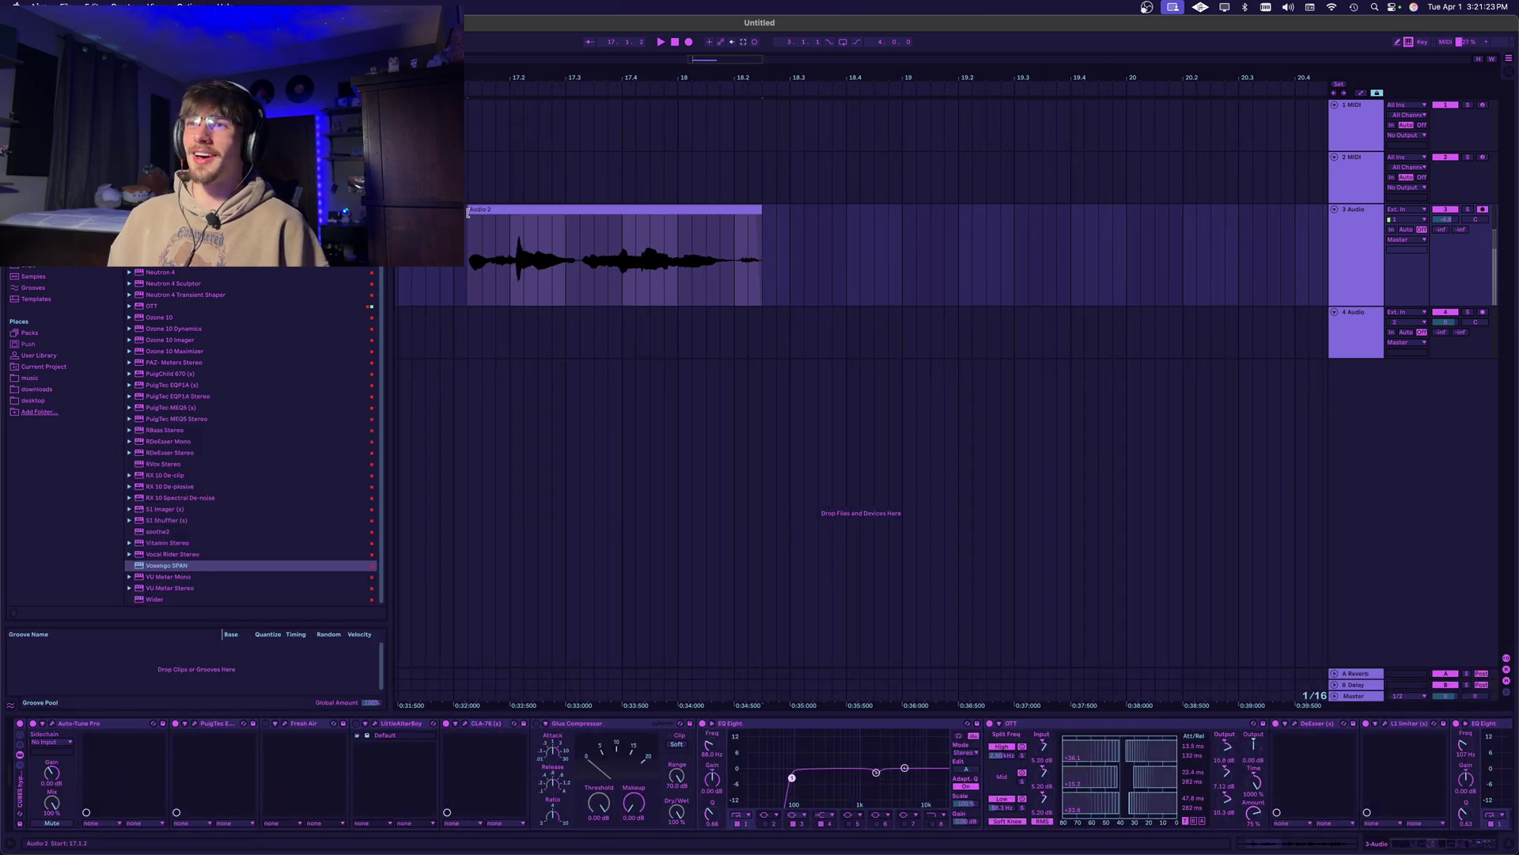
click(467, 209)
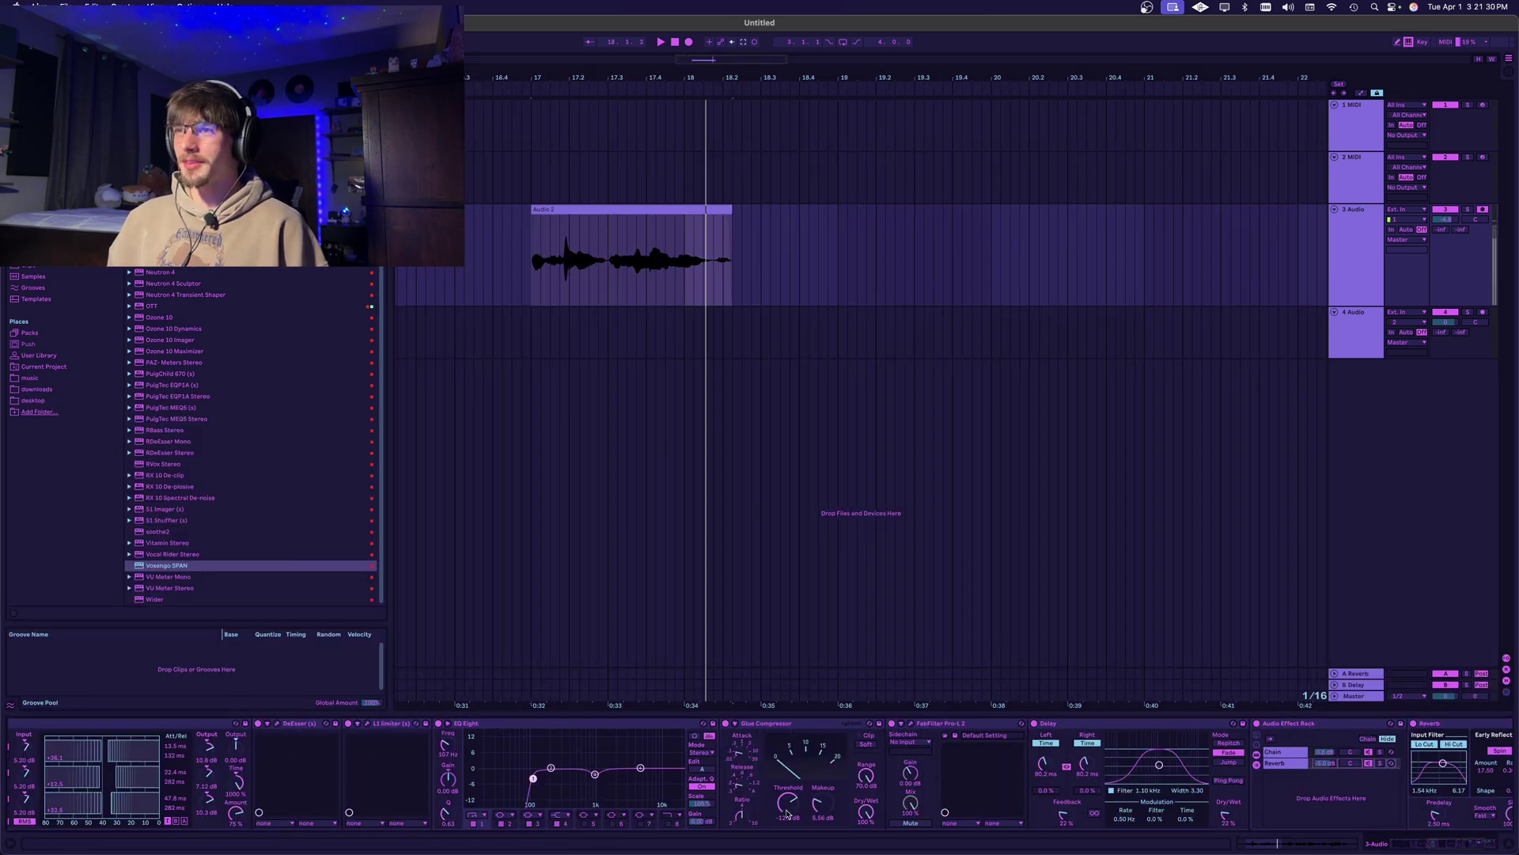
key(space)
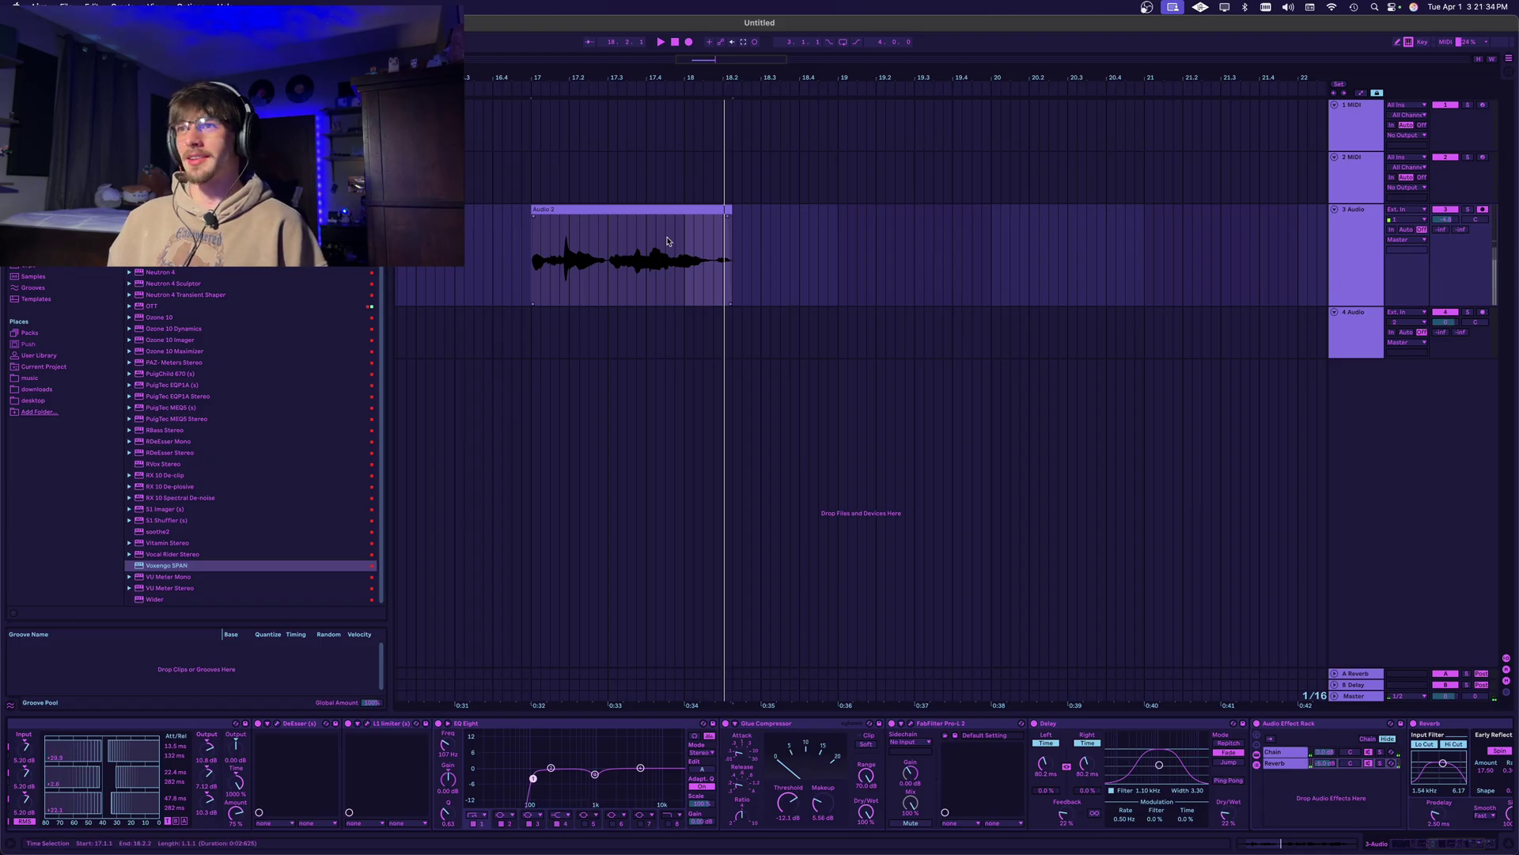
Open the recorded vocal clip in the clip editor to inspect its waveform.
scroll(667, 242, up, 5)
click(655, 212)
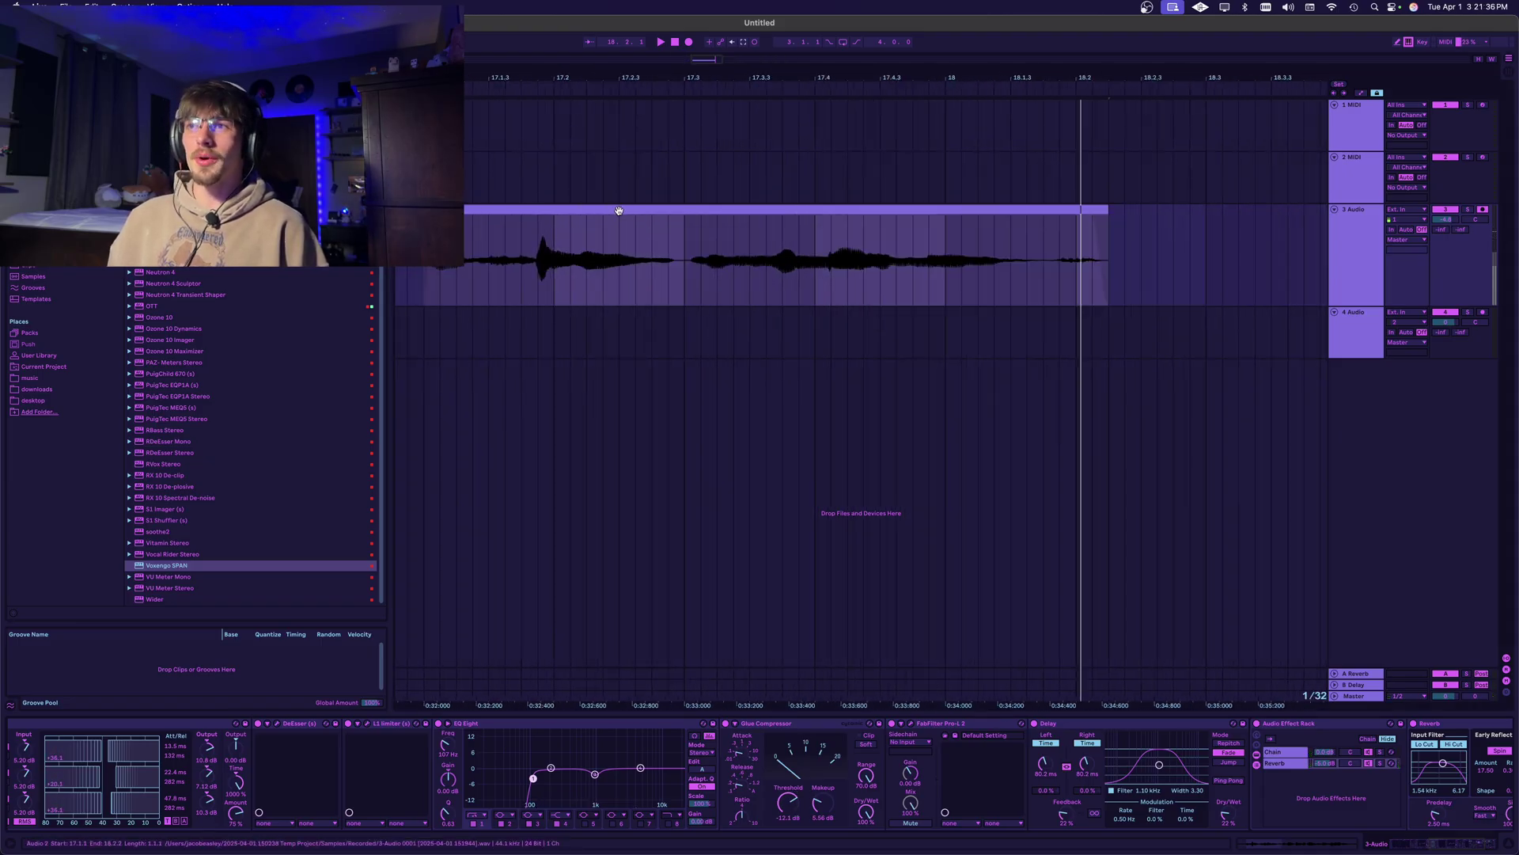
scroll(619, 211, left, 2)
double_click(623, 210)
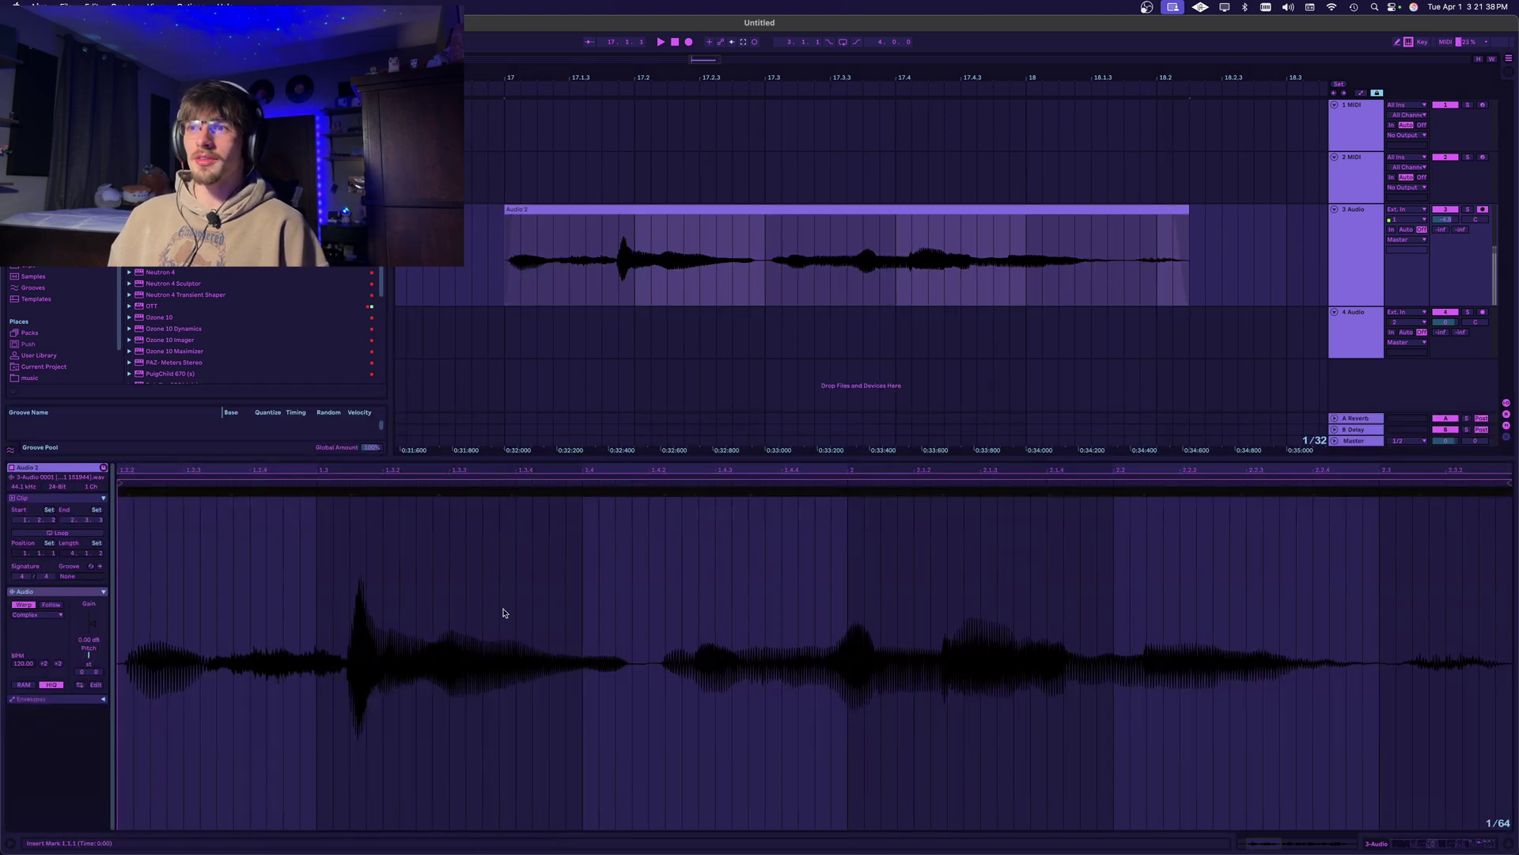
Zoom in on the first loud peak of the recorded vocal's waveform in the clip editor to examine its transient.
click(626, 210)
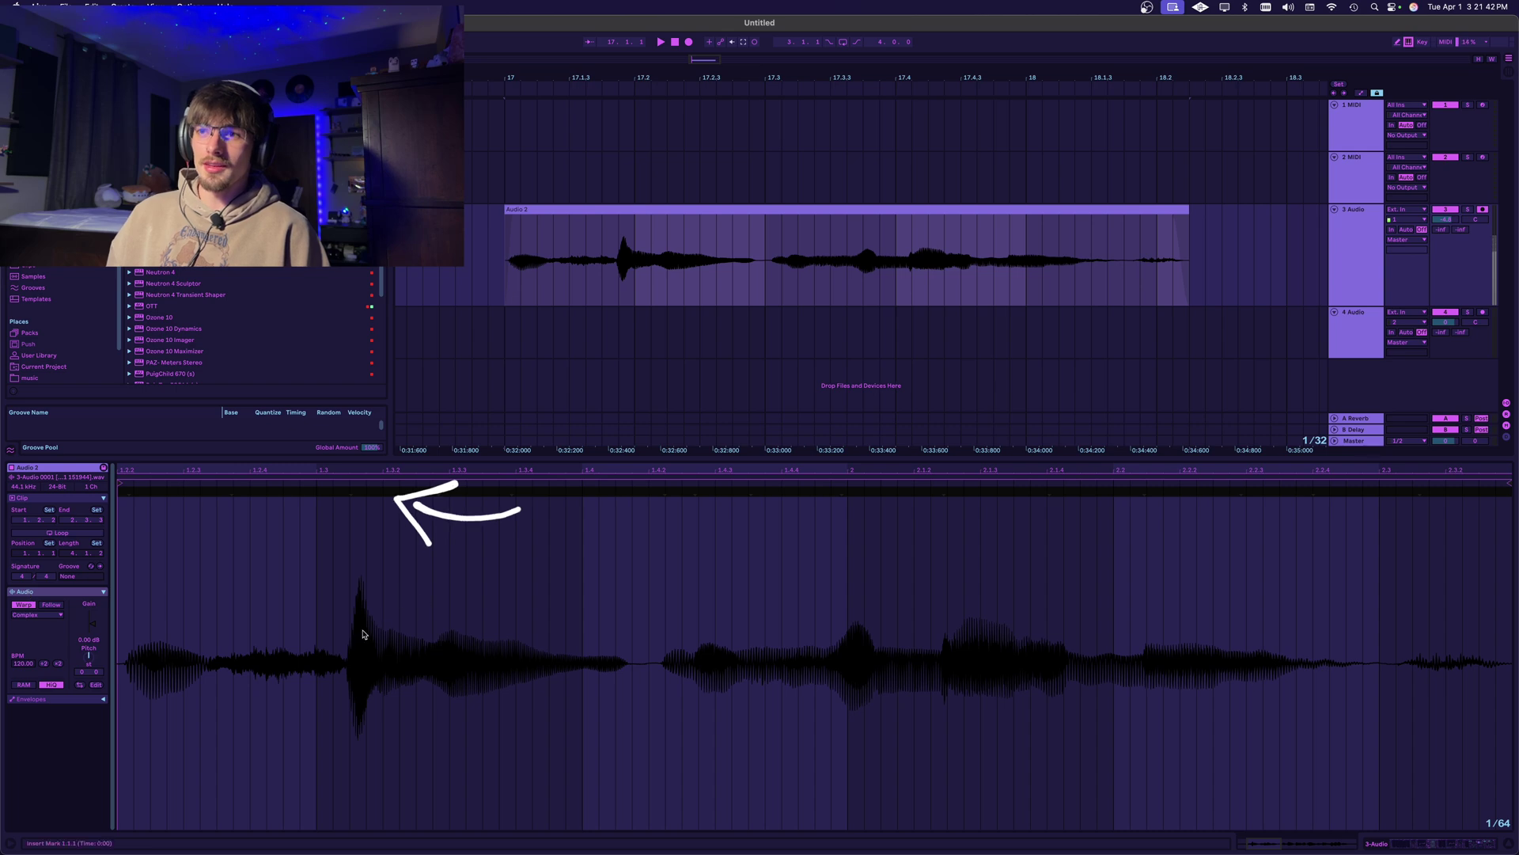
scroll(363, 634, up, 5)
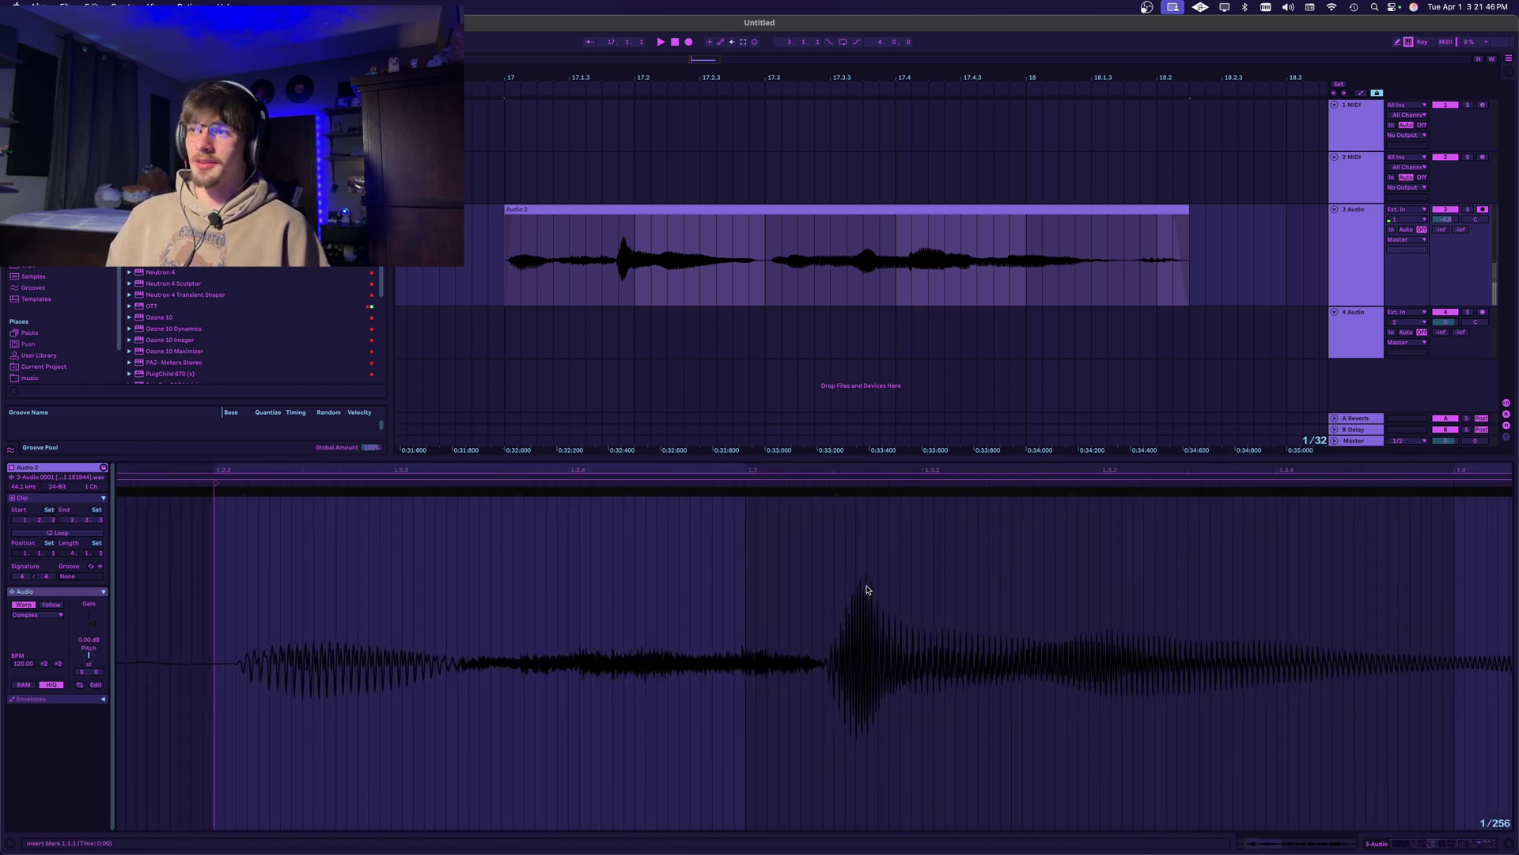
scroll(828, 596, right, 5)
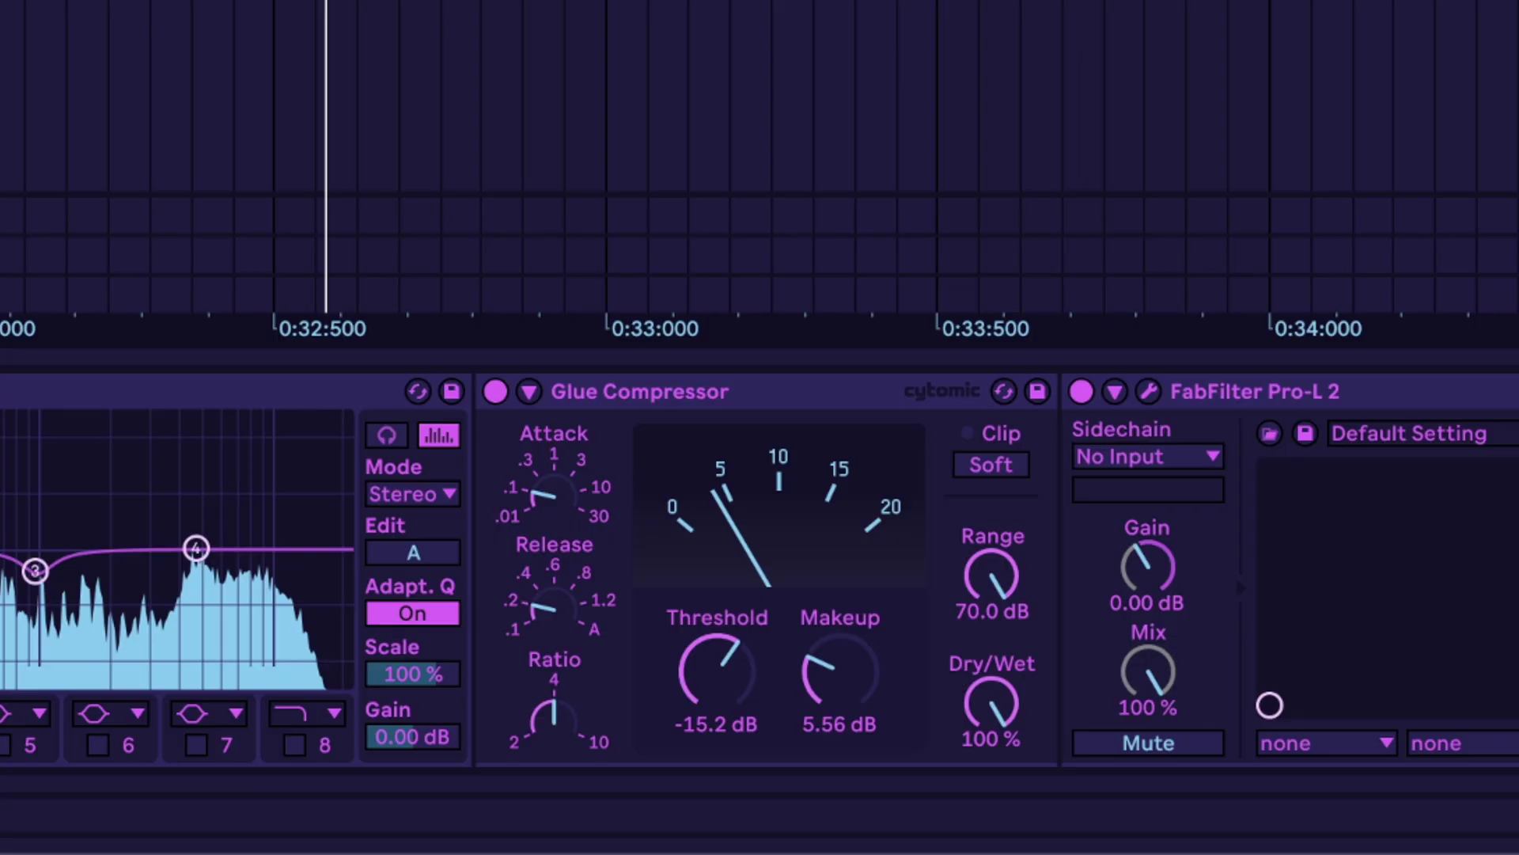
Set the last Glue Compressor's threshold to -17.1 dB and its makeup gain to 5.87 dB.
drag(795, 817, 797, 810)
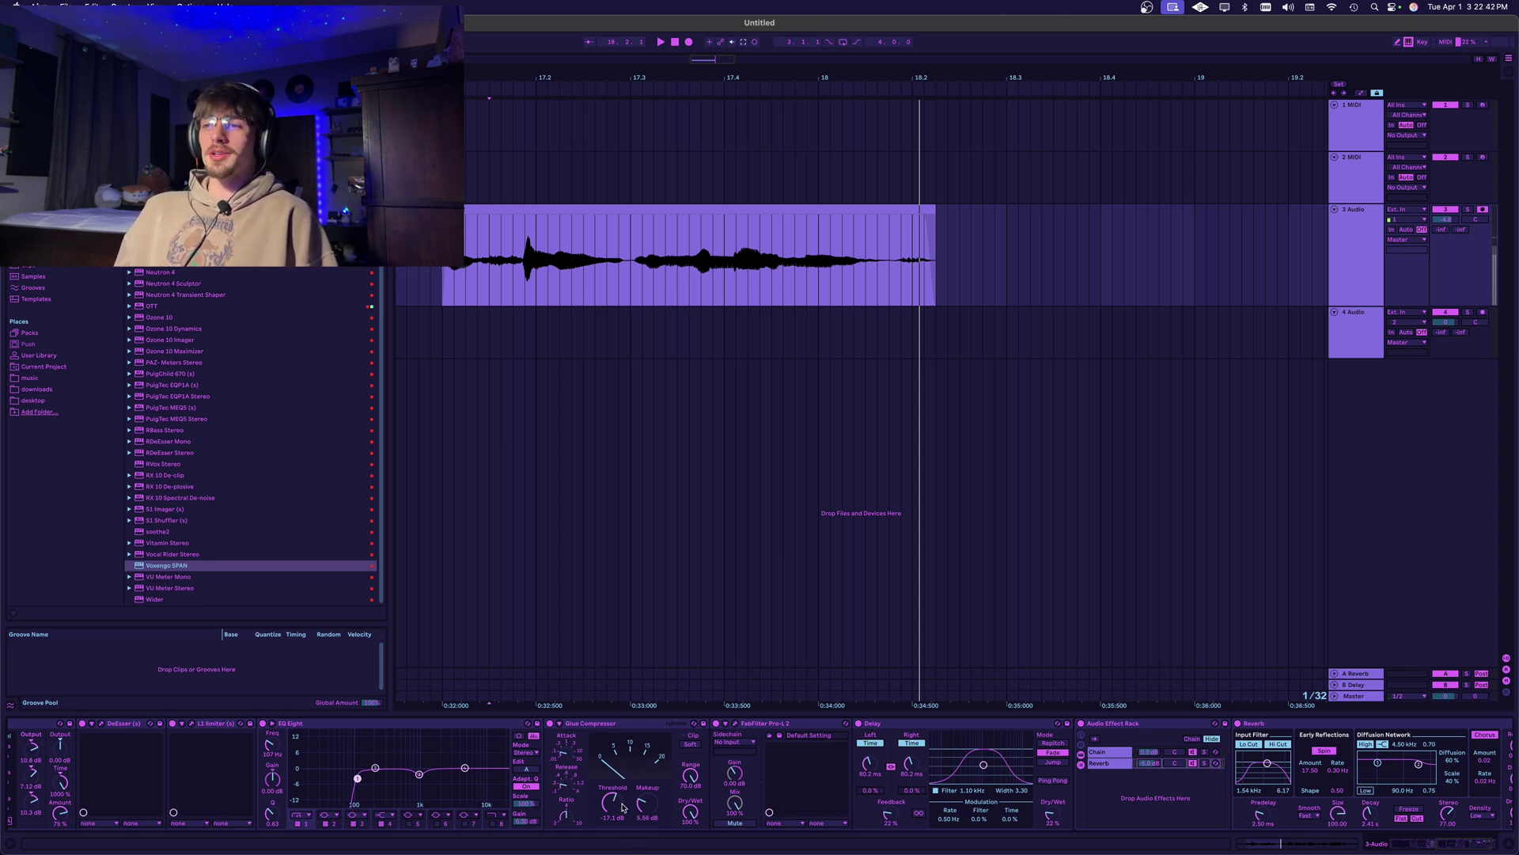
scroll(649, 806, left, 1)
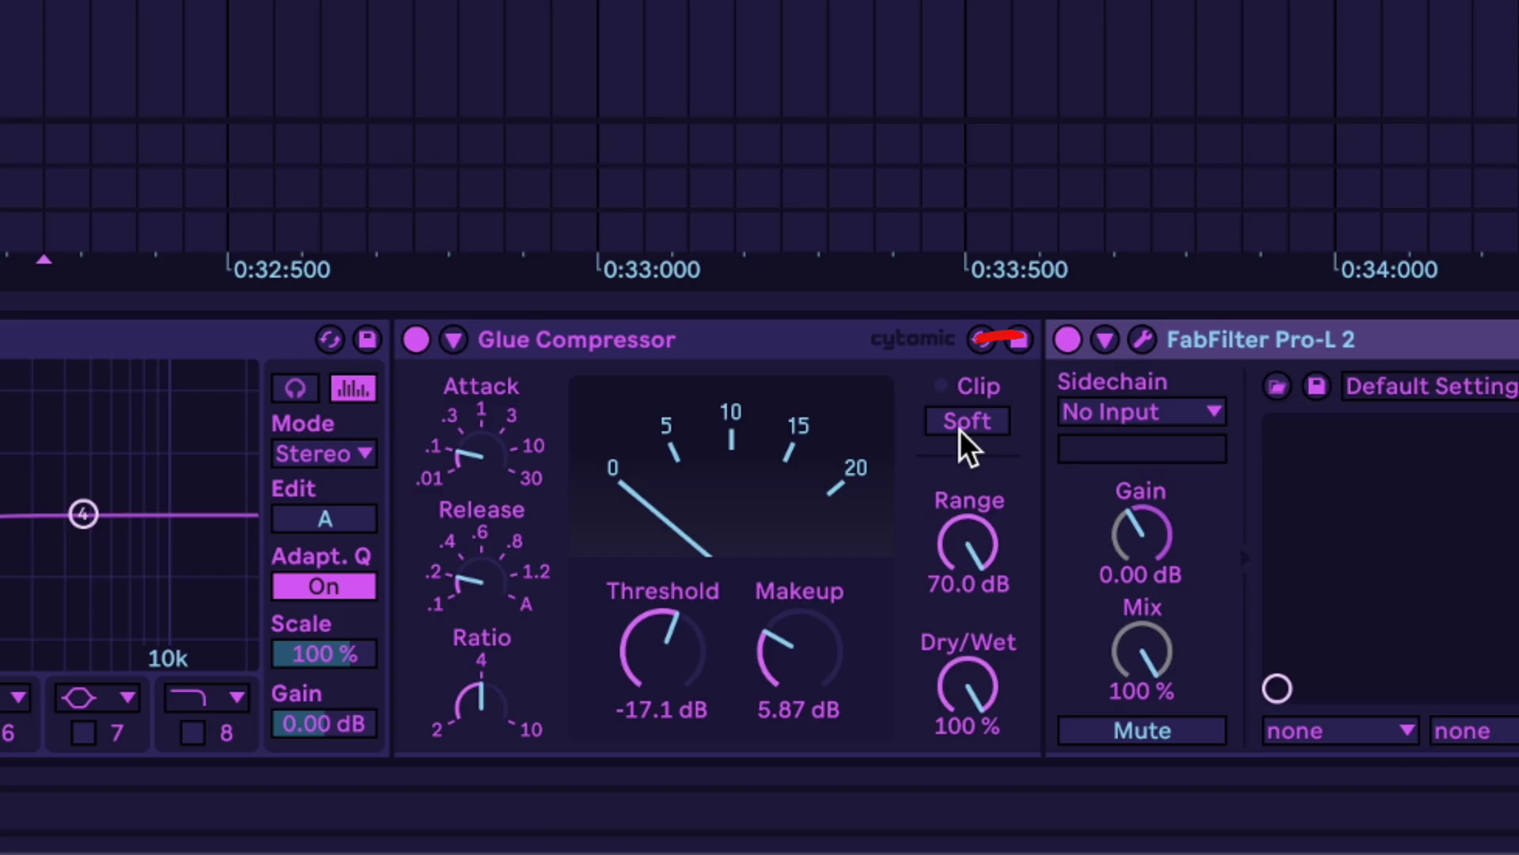
scroll(734, 752, right, 1)
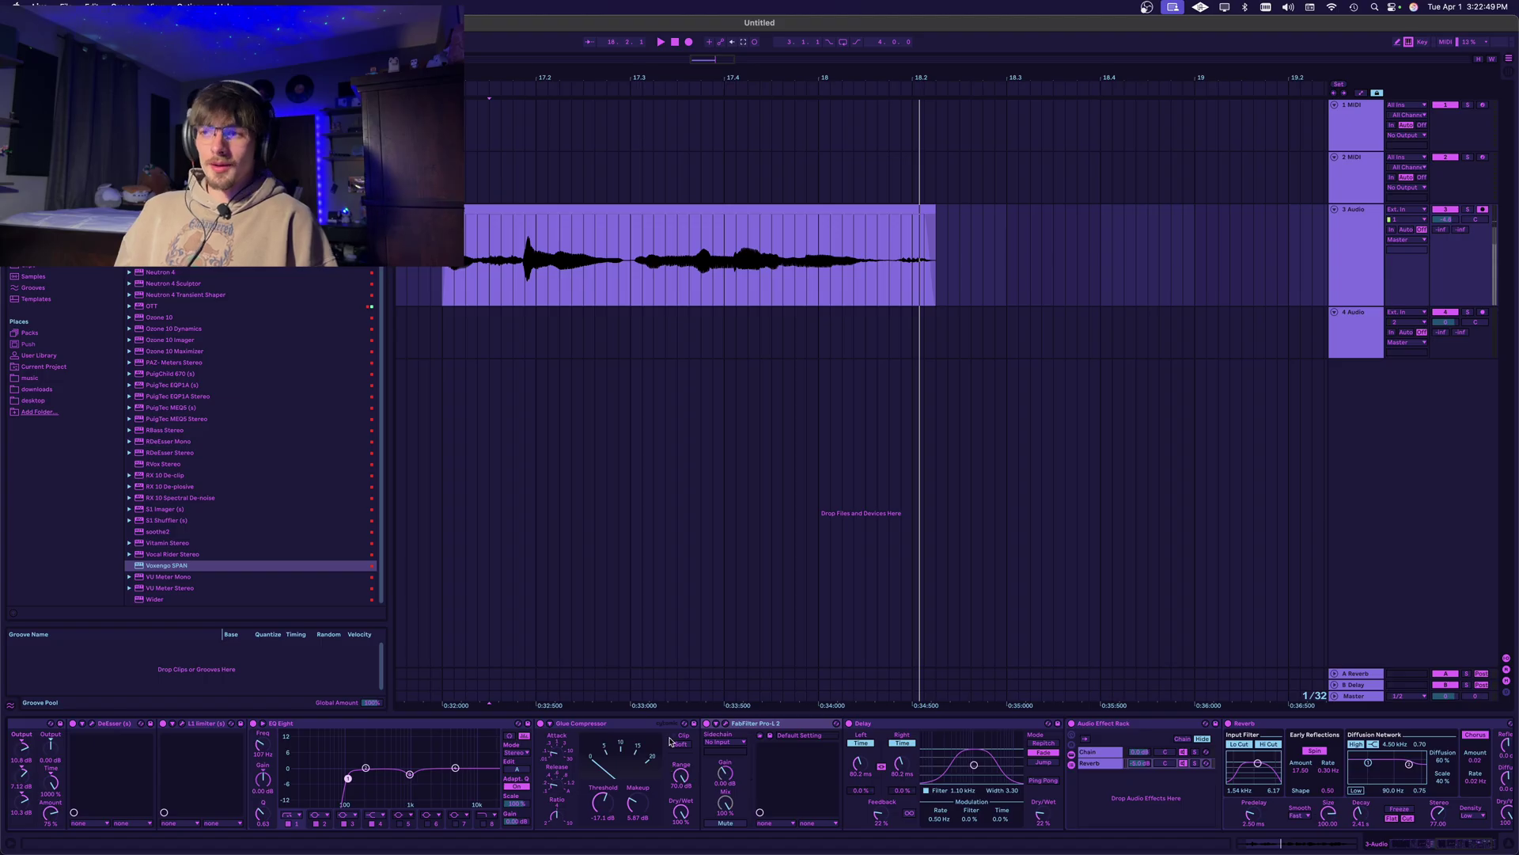
click(656, 722)
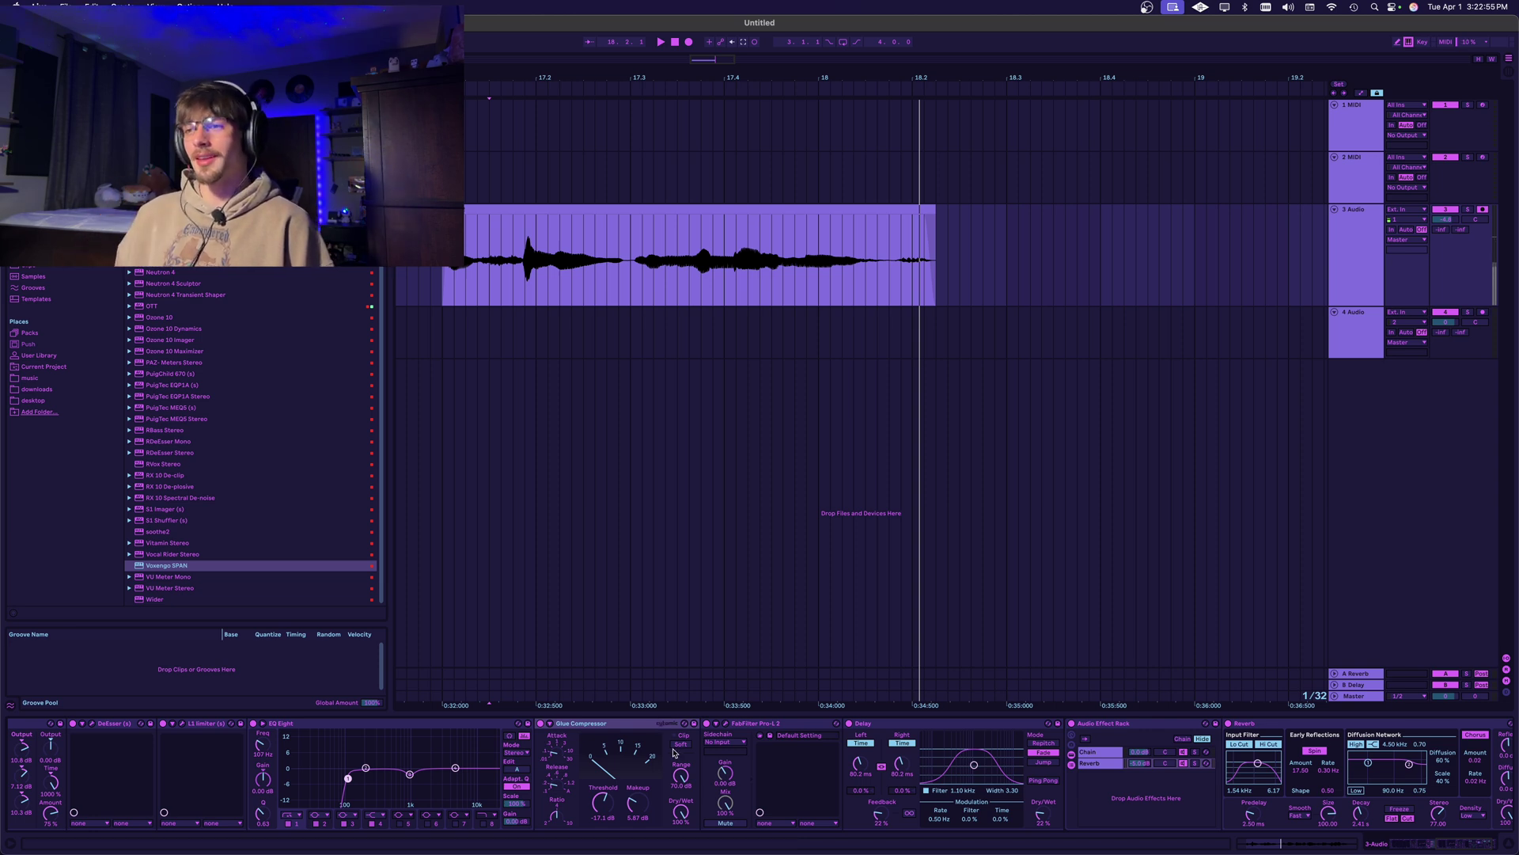
Open the FabFilter Pro-L 2 window, move it clear of the vocal clip and play the clip from its start.
click(759, 735)
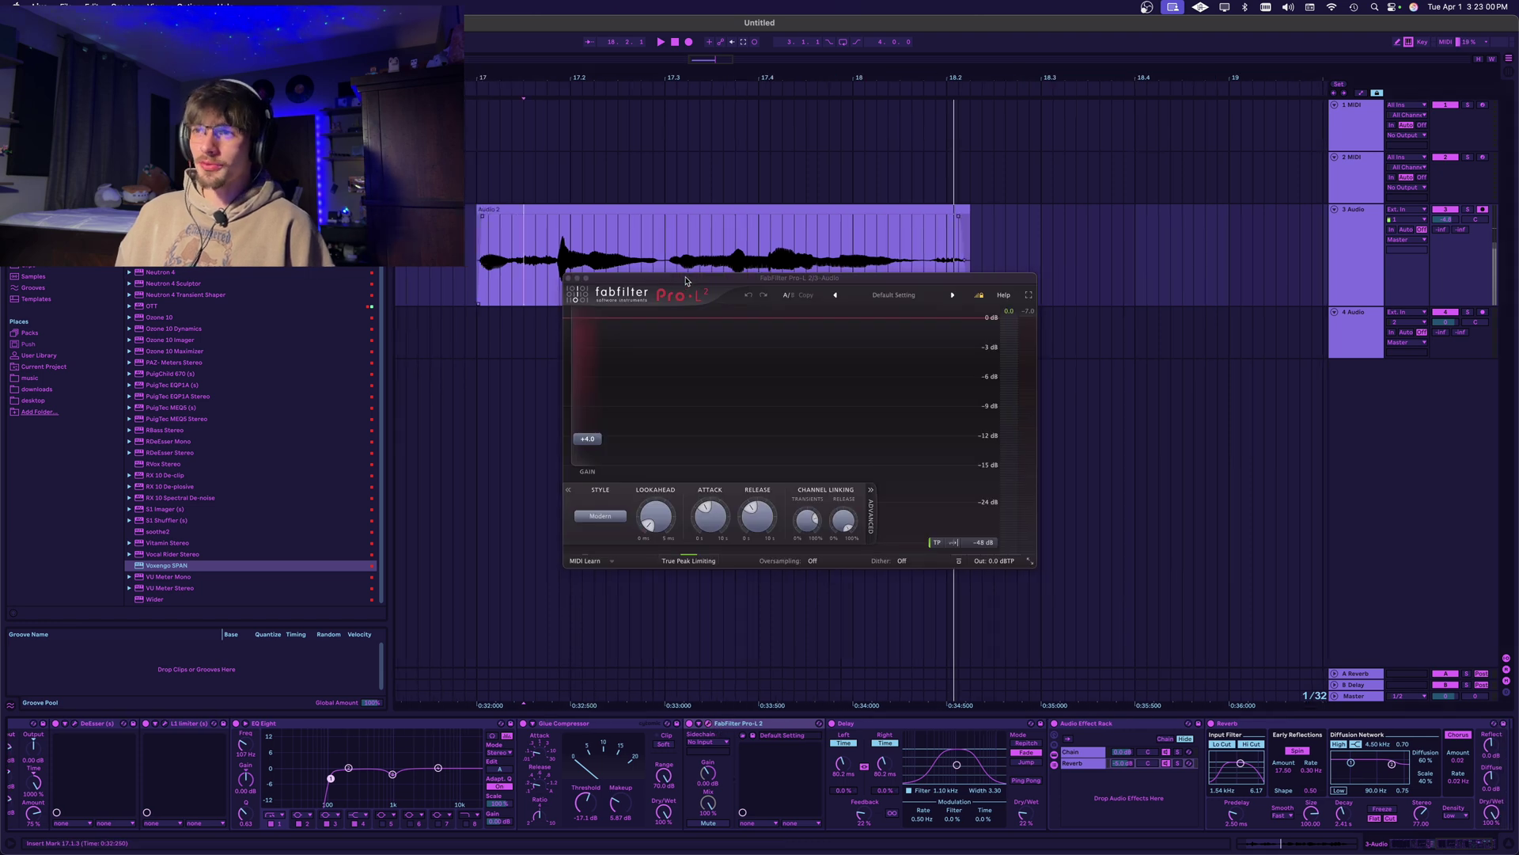
drag(685, 281, 278, 330)
scroll(585, 279, left, 5)
click(586, 279)
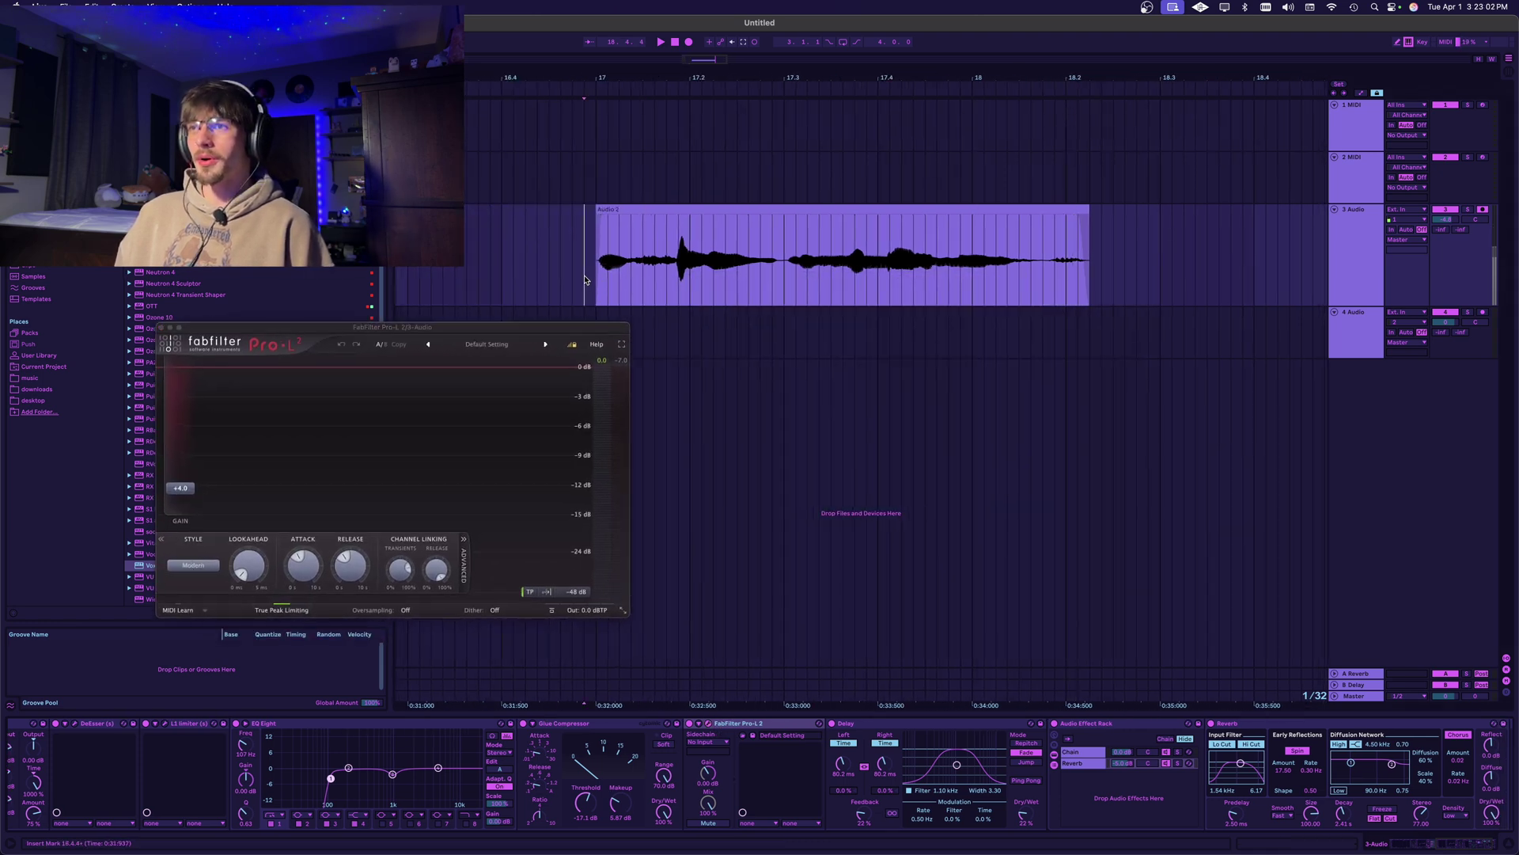
scroll(585, 279, right, 2)
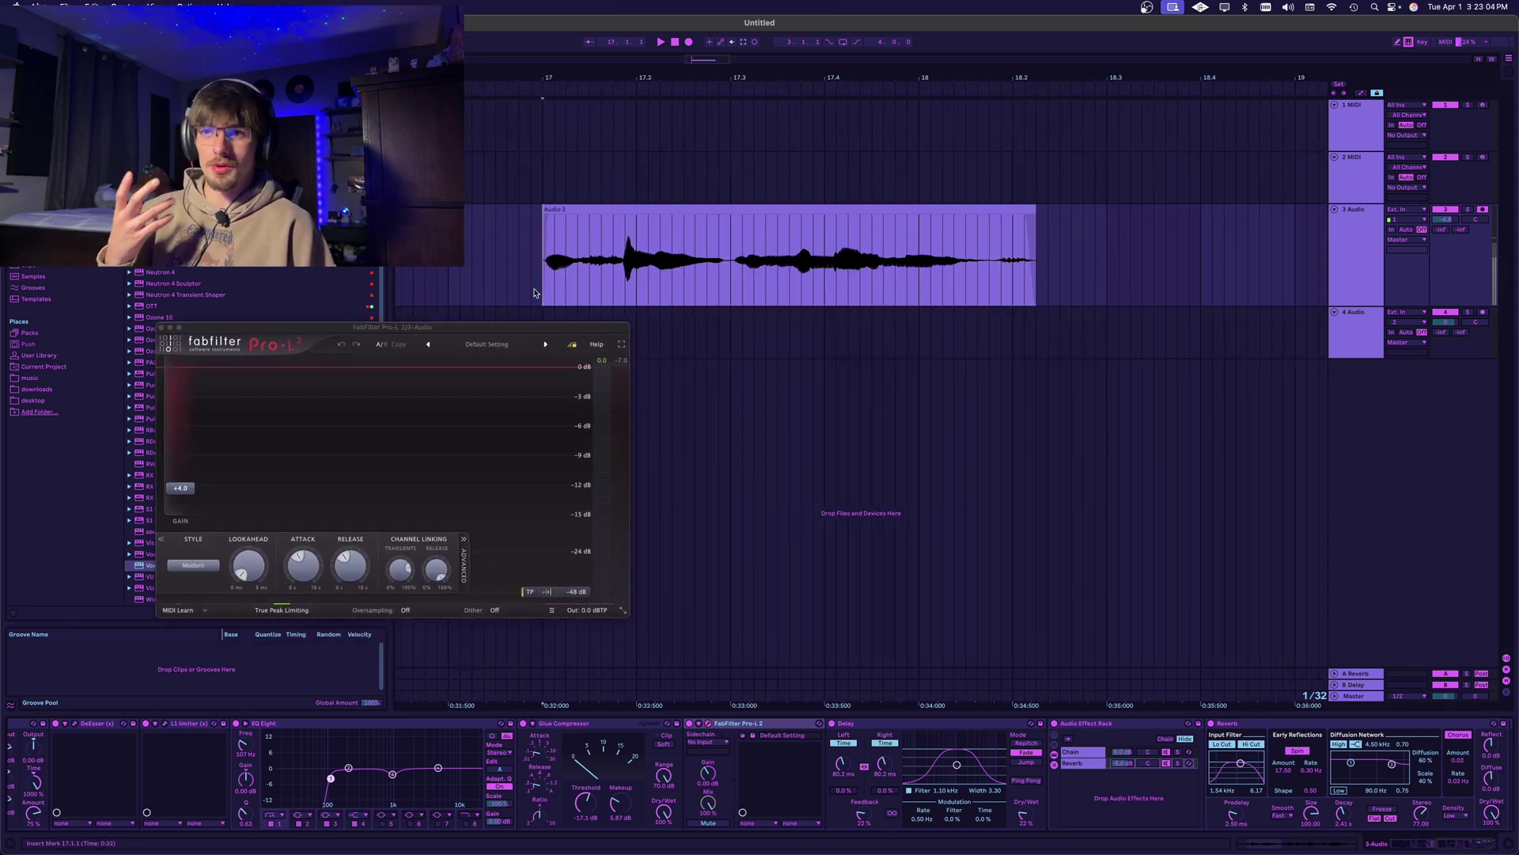
key(space)
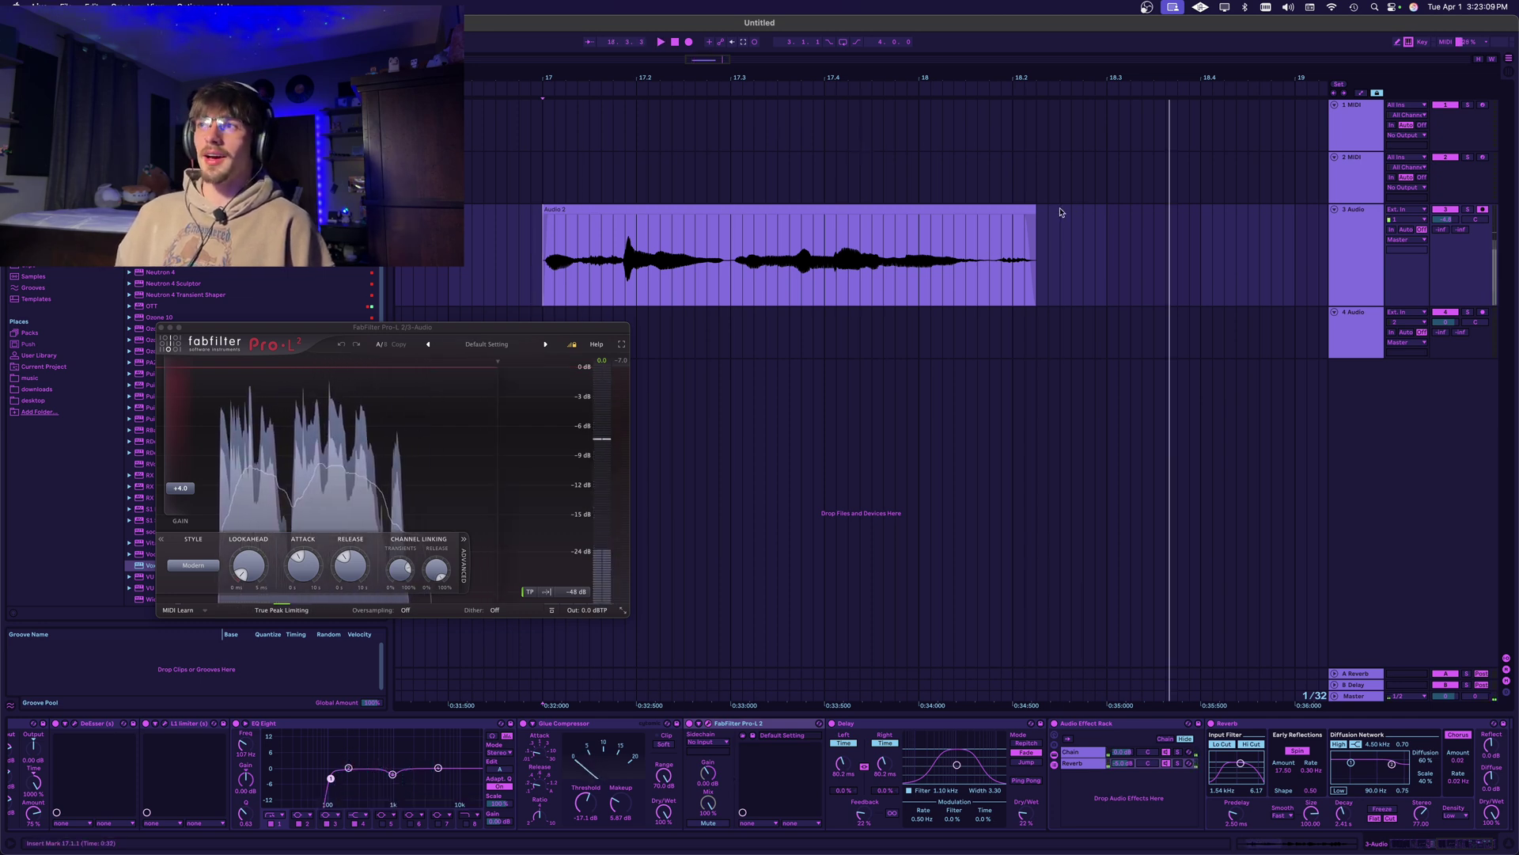
Trim the quiet tail off the end of the vocal clip on 3 Audio and play the shortened clip.
drag(1034, 226, 993, 225)
click(638, 250)
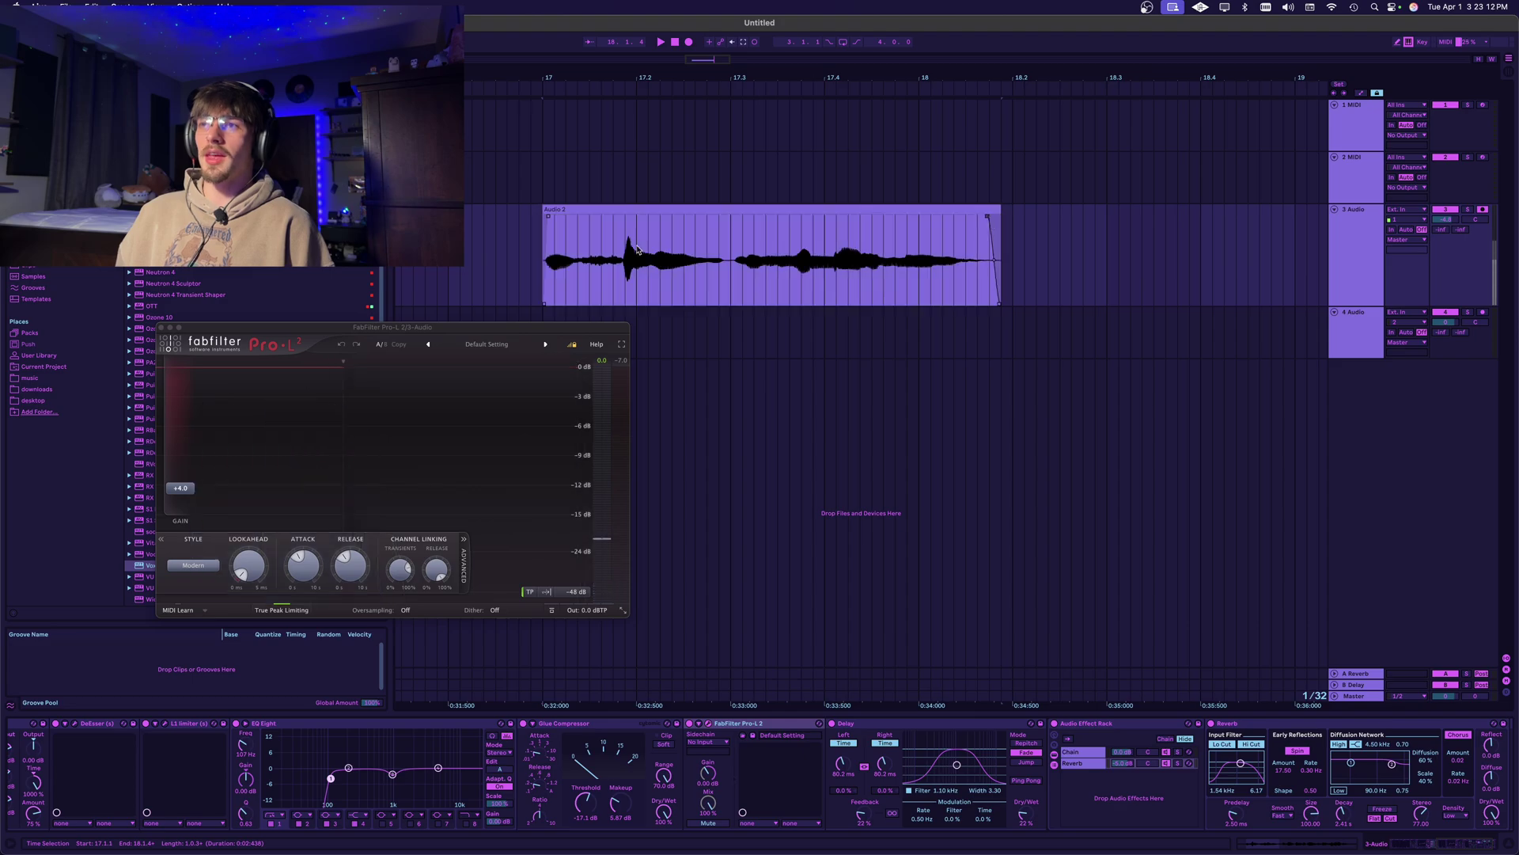
key(space)
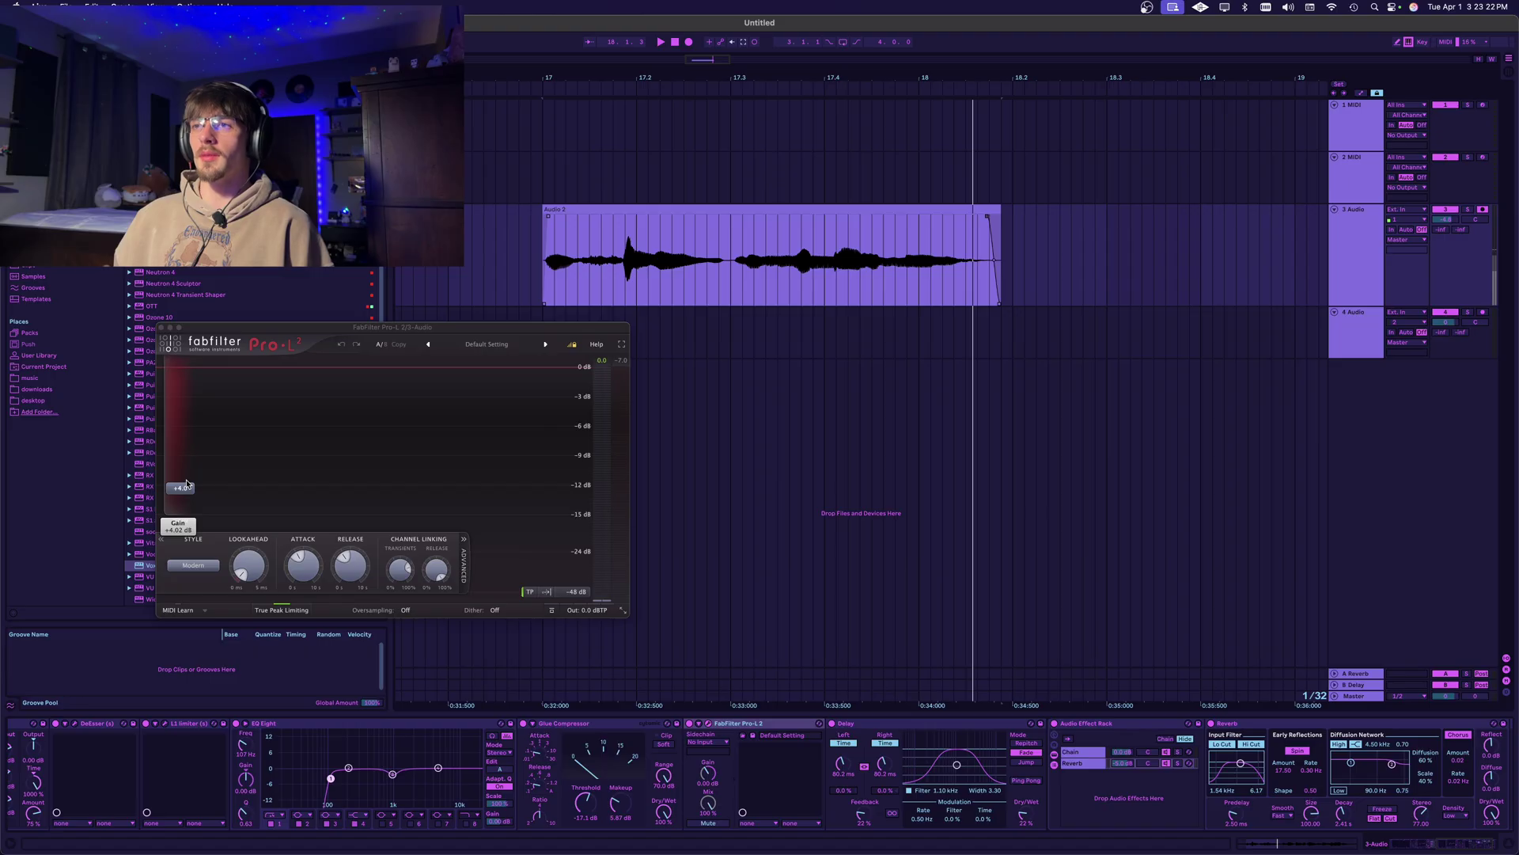
Check the gain slider in FabFilter Pro-L 2 and close its window.
mouse_move(205, 458)
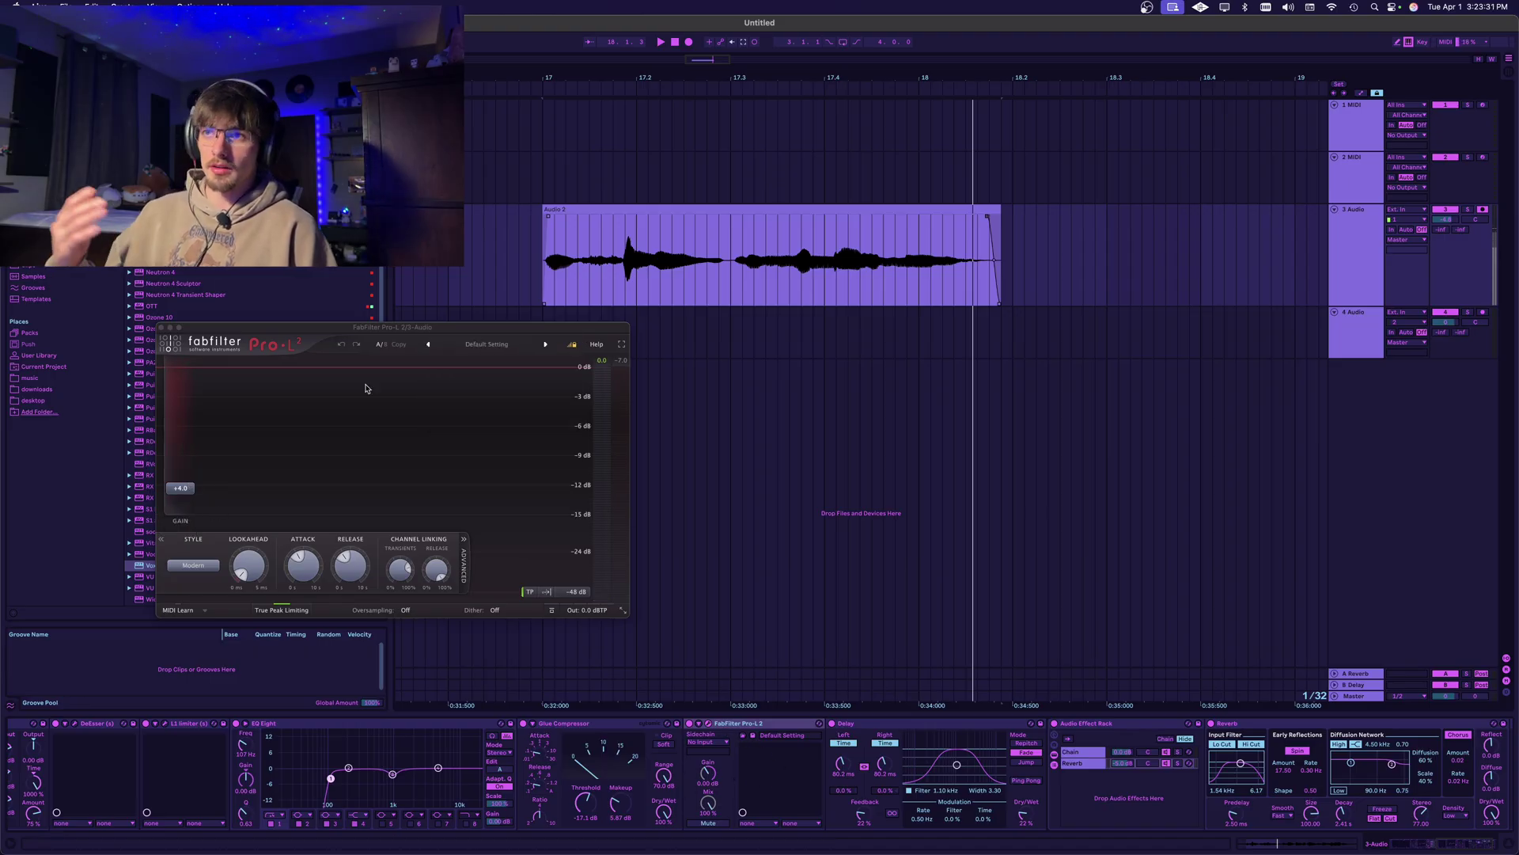
click(179, 494)
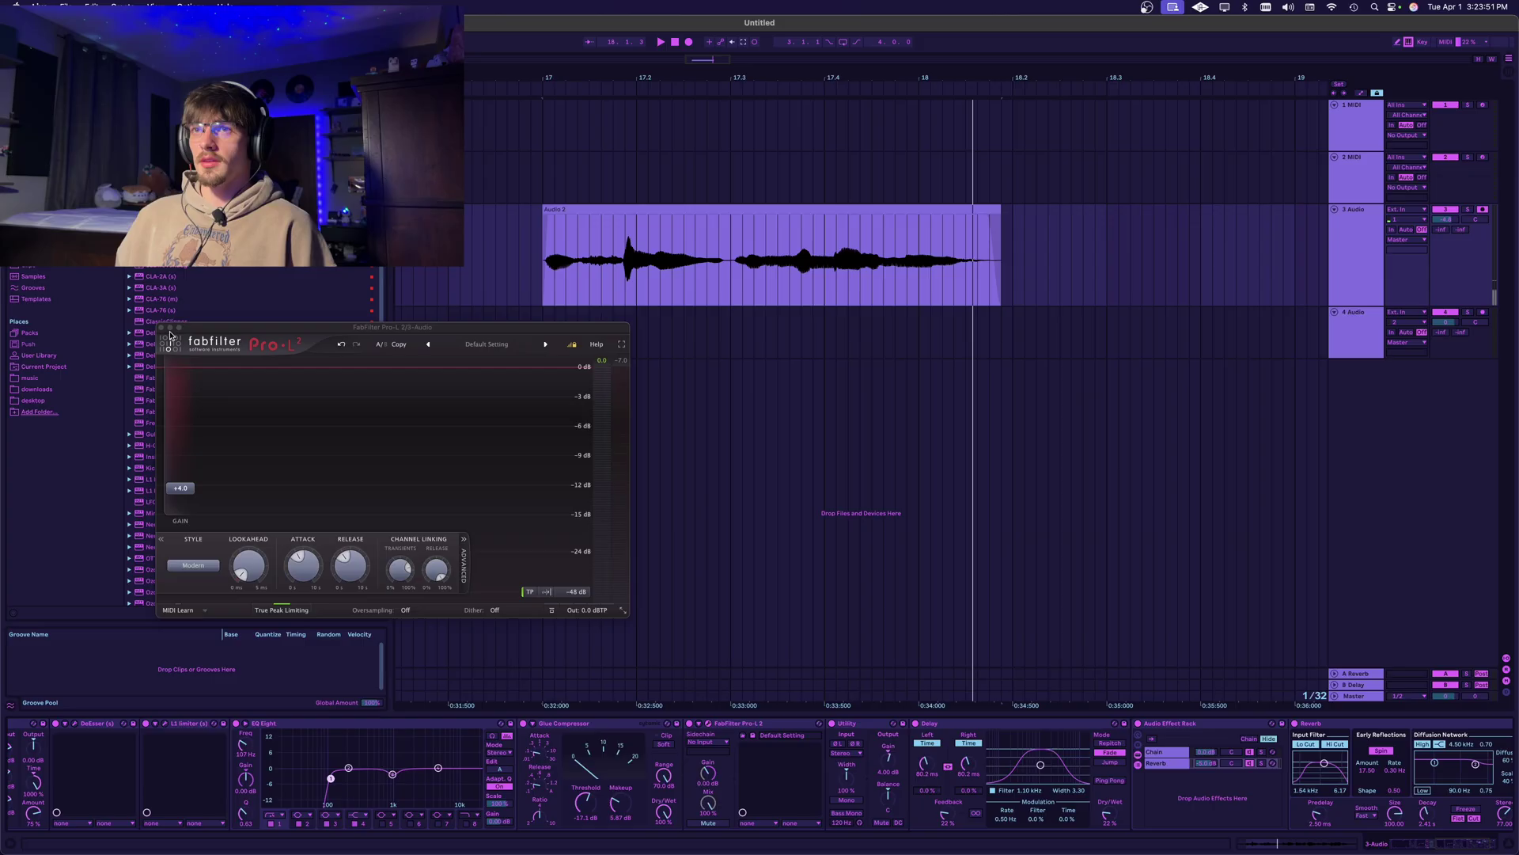
click(779, 725)
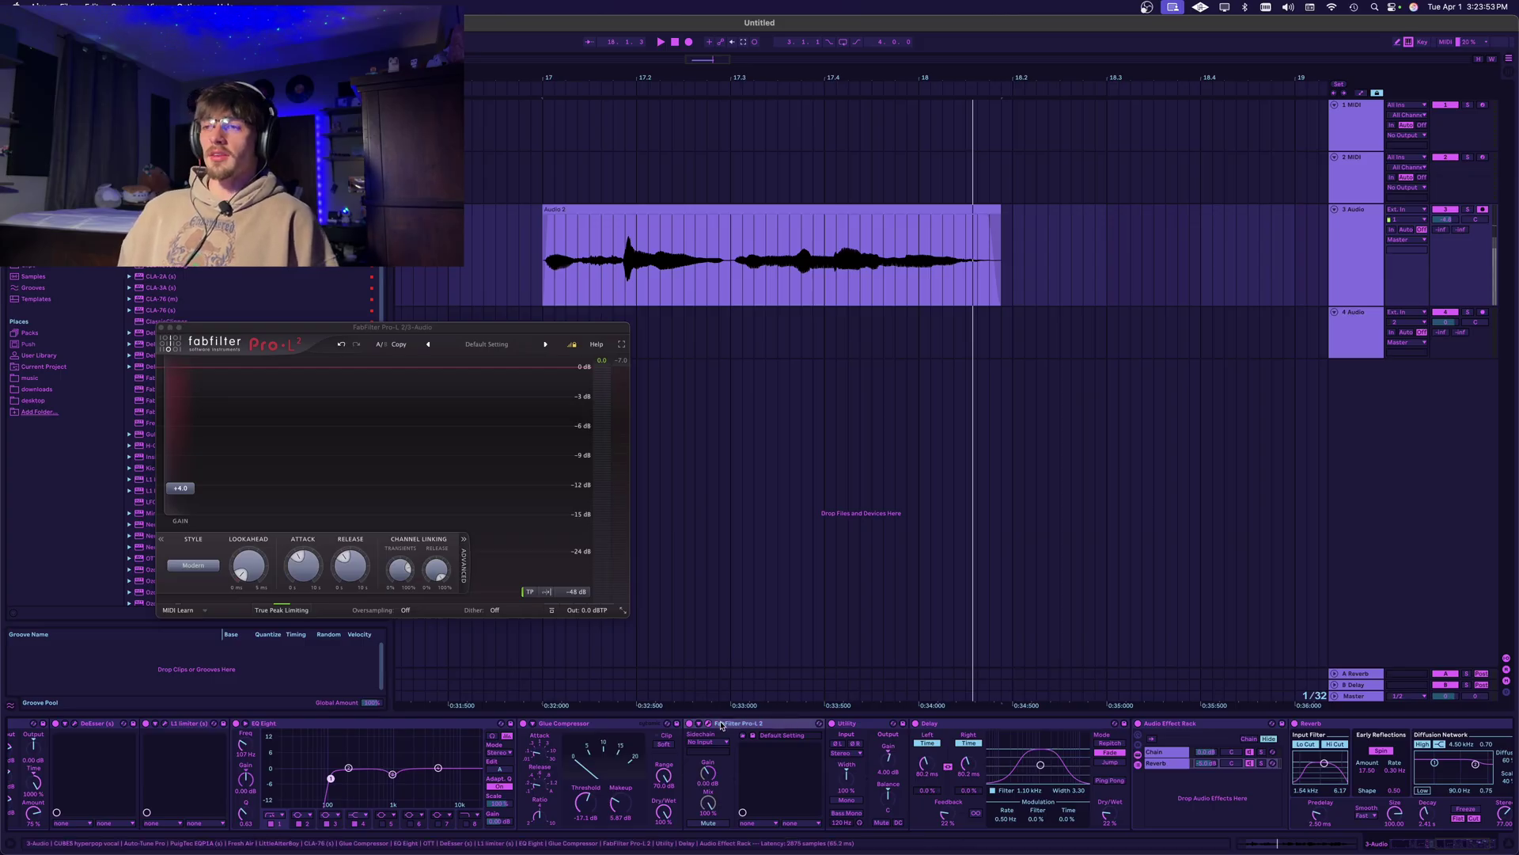
click(161, 327)
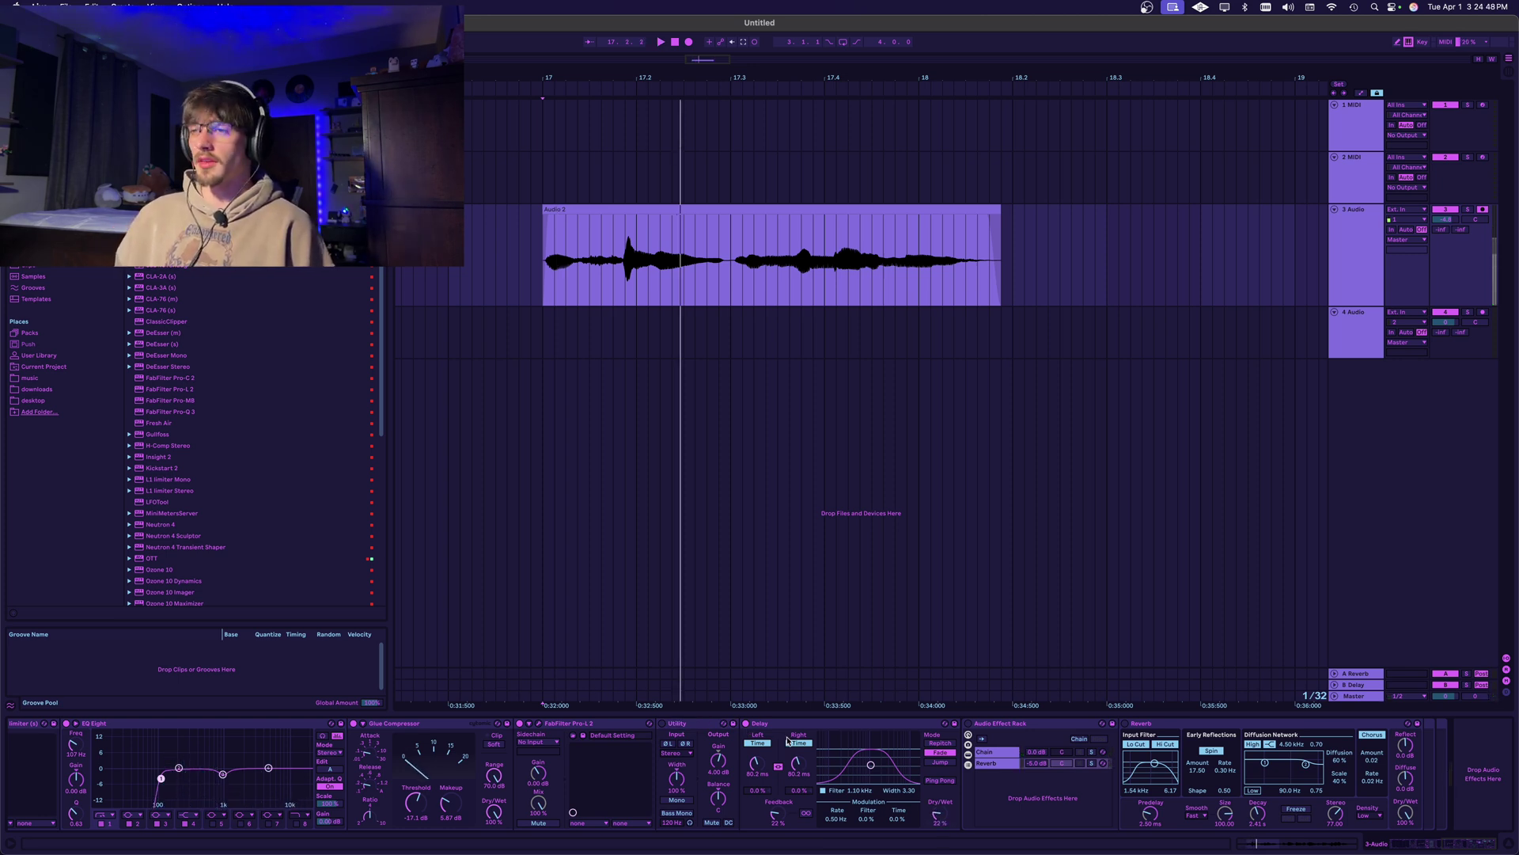
Audition the vocal clip with the Delay bypassed to compare it with the delayed sound.
click(745, 724)
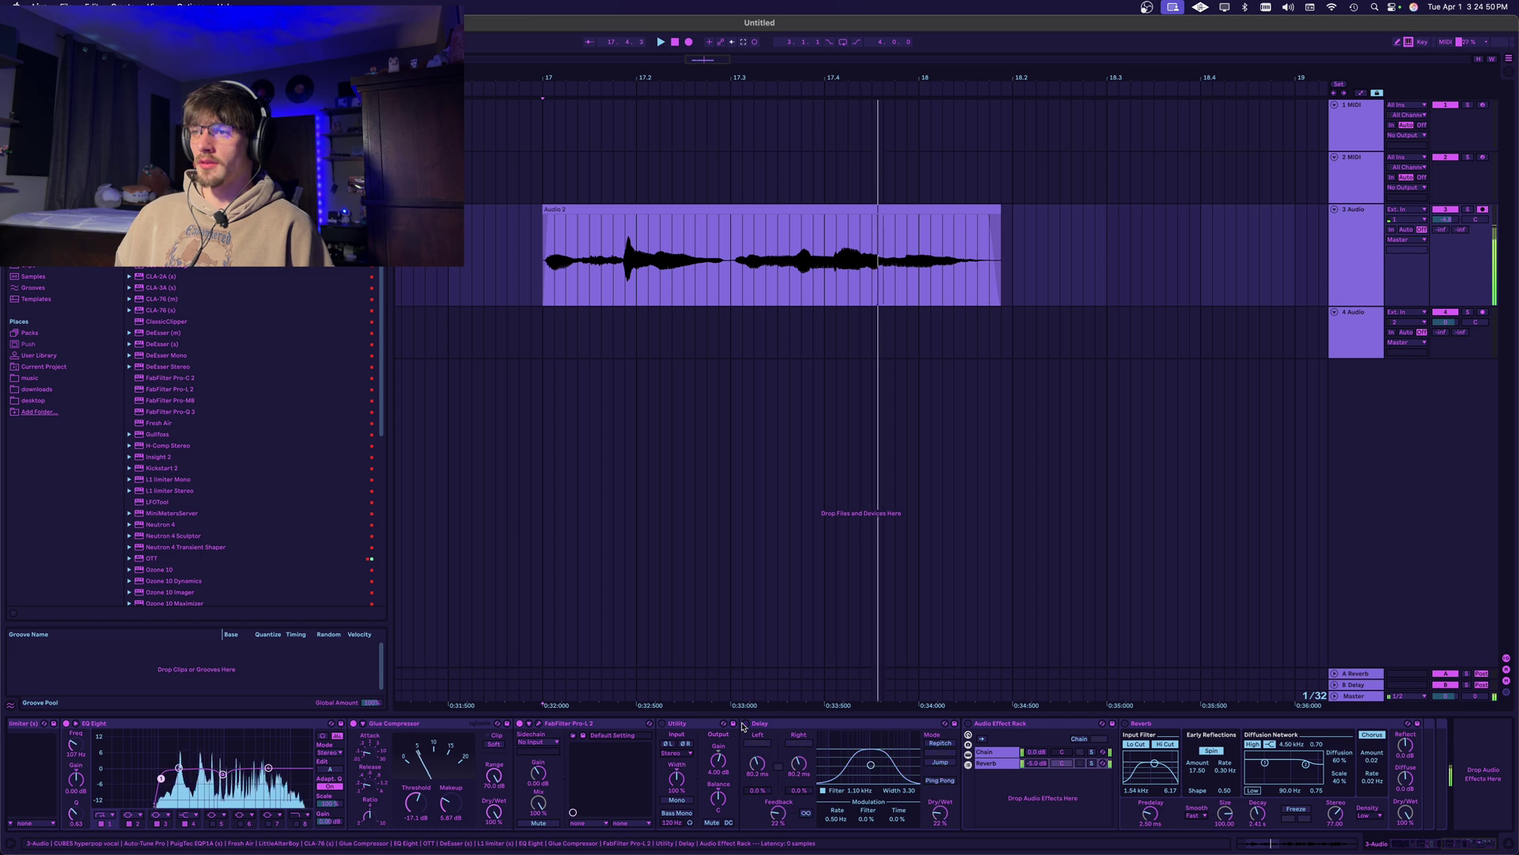
key(space)
click(544, 269)
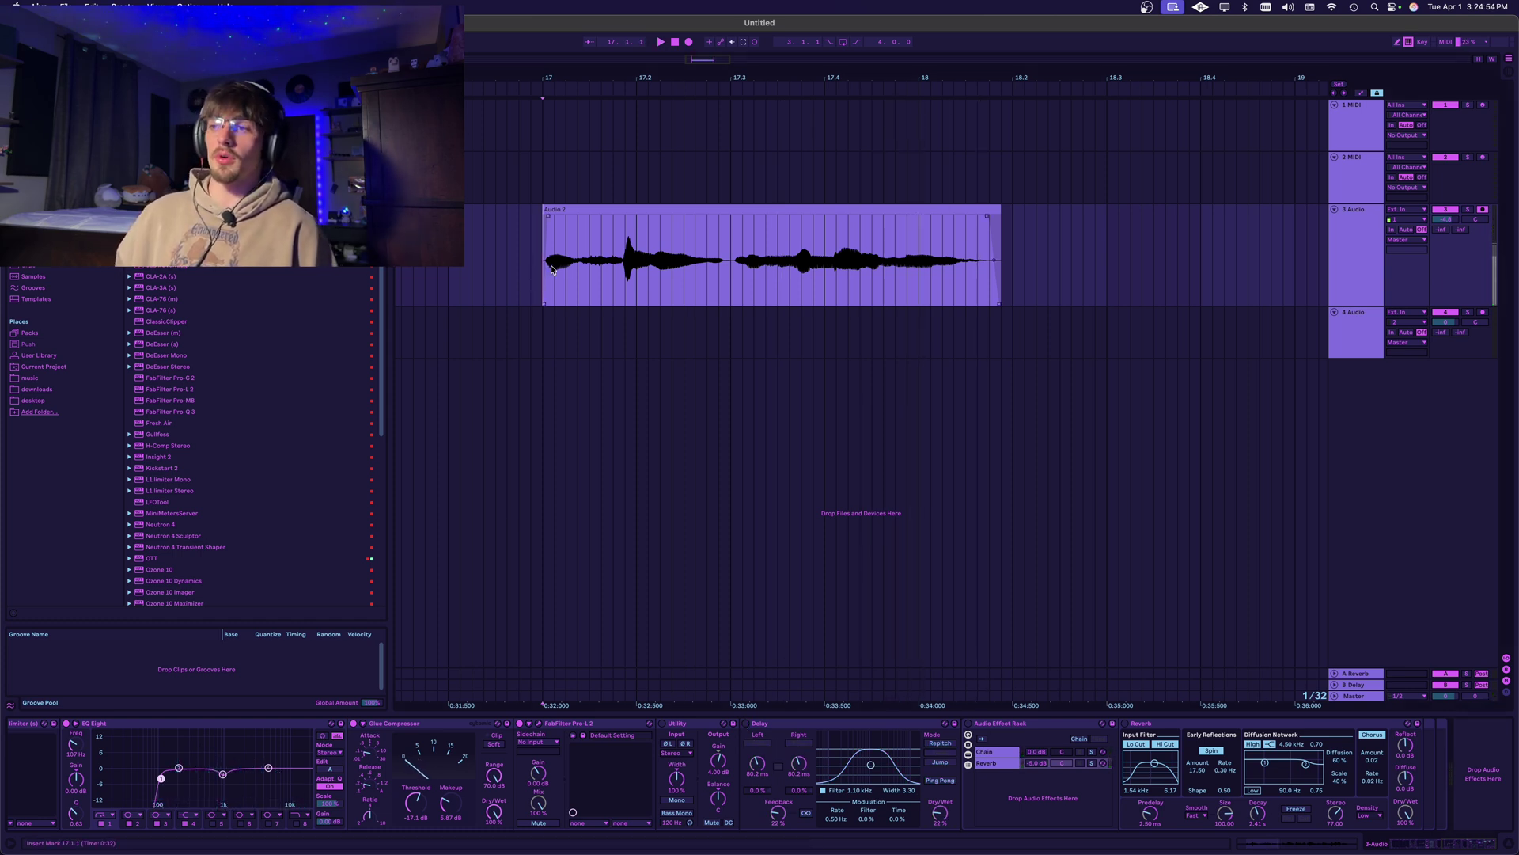
key(super+0)
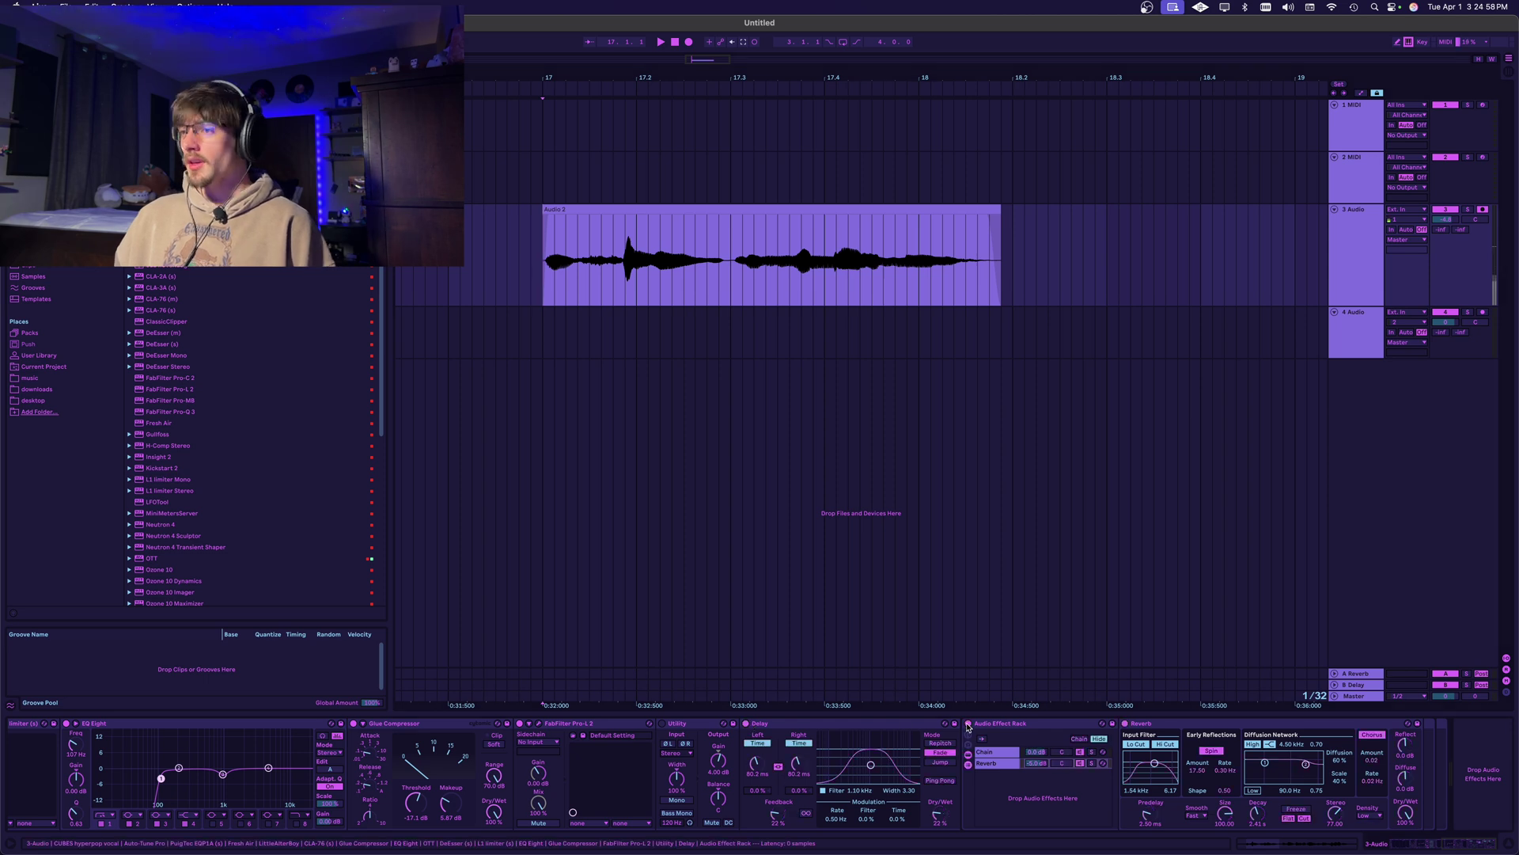
Add a second Reverb after the Audio Effect Rack at the end of the 3 Audio track's device chain.
click(1004, 754)
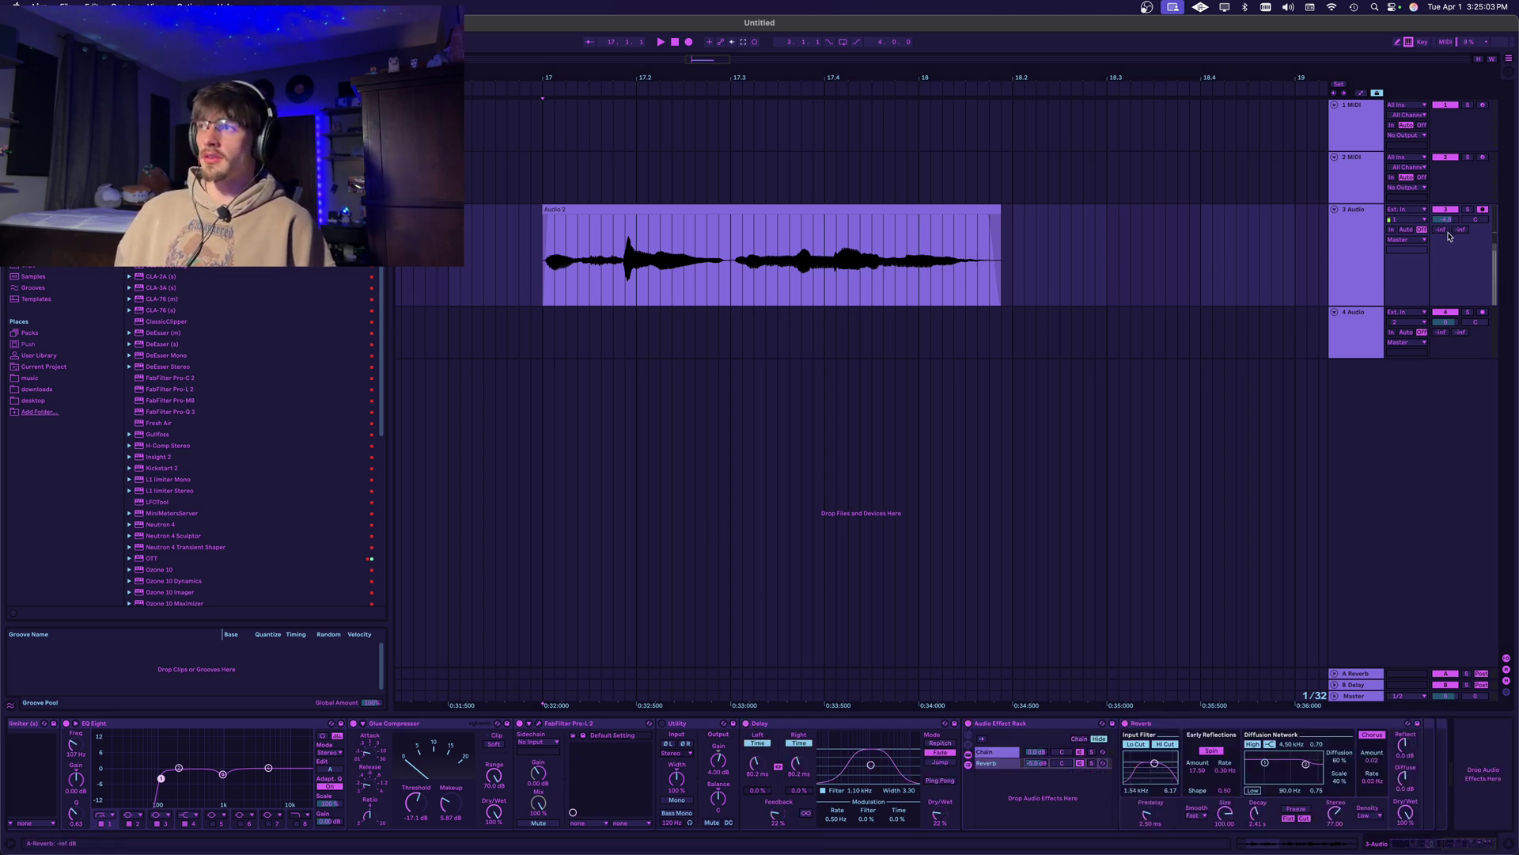
click(1345, 254)
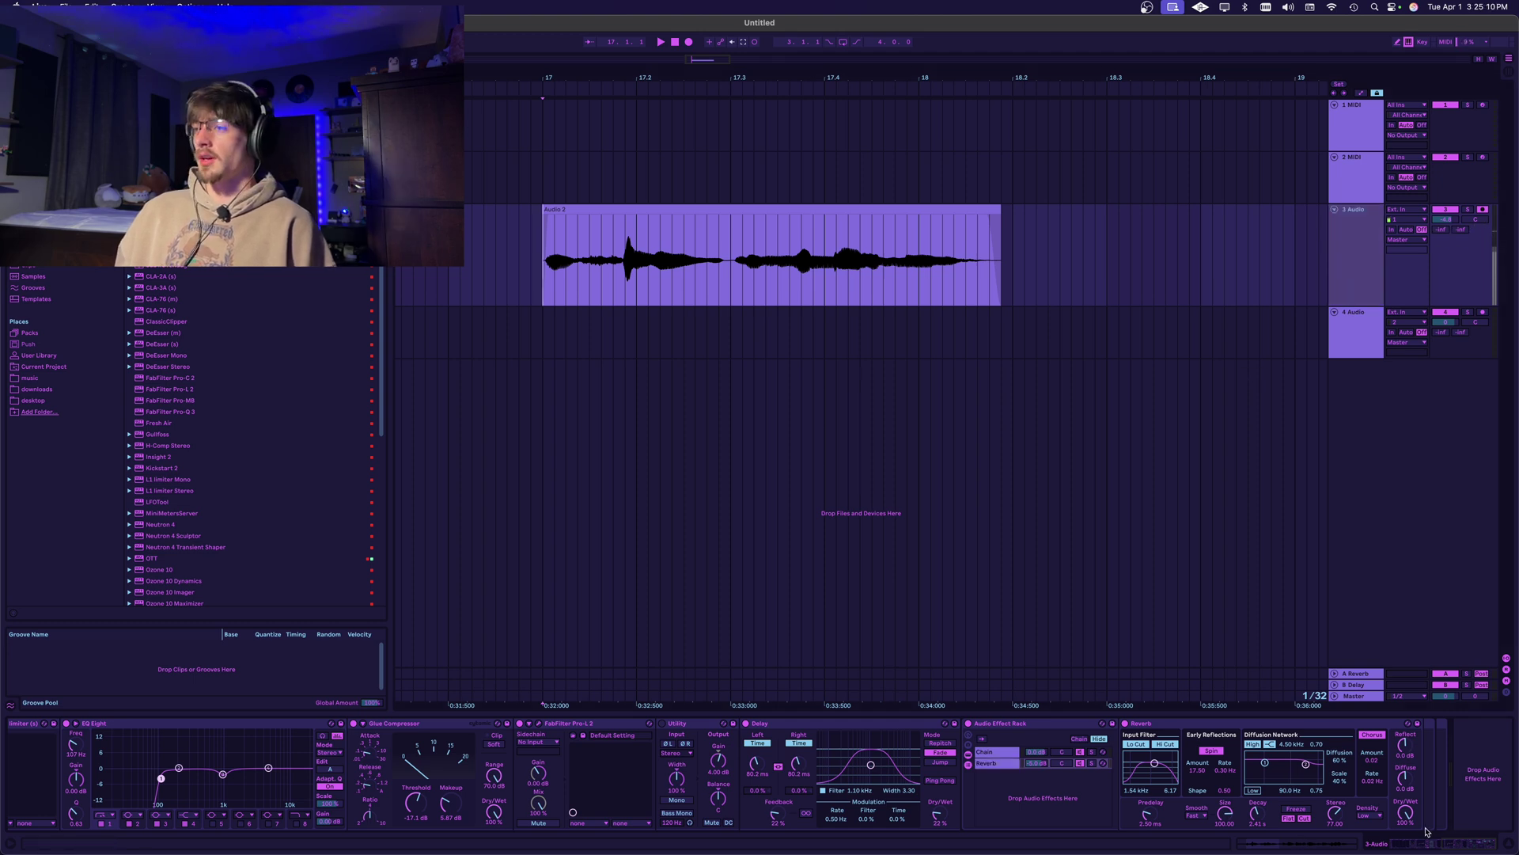
scroll(1456, 819, left, 1)
click(1473, 776)
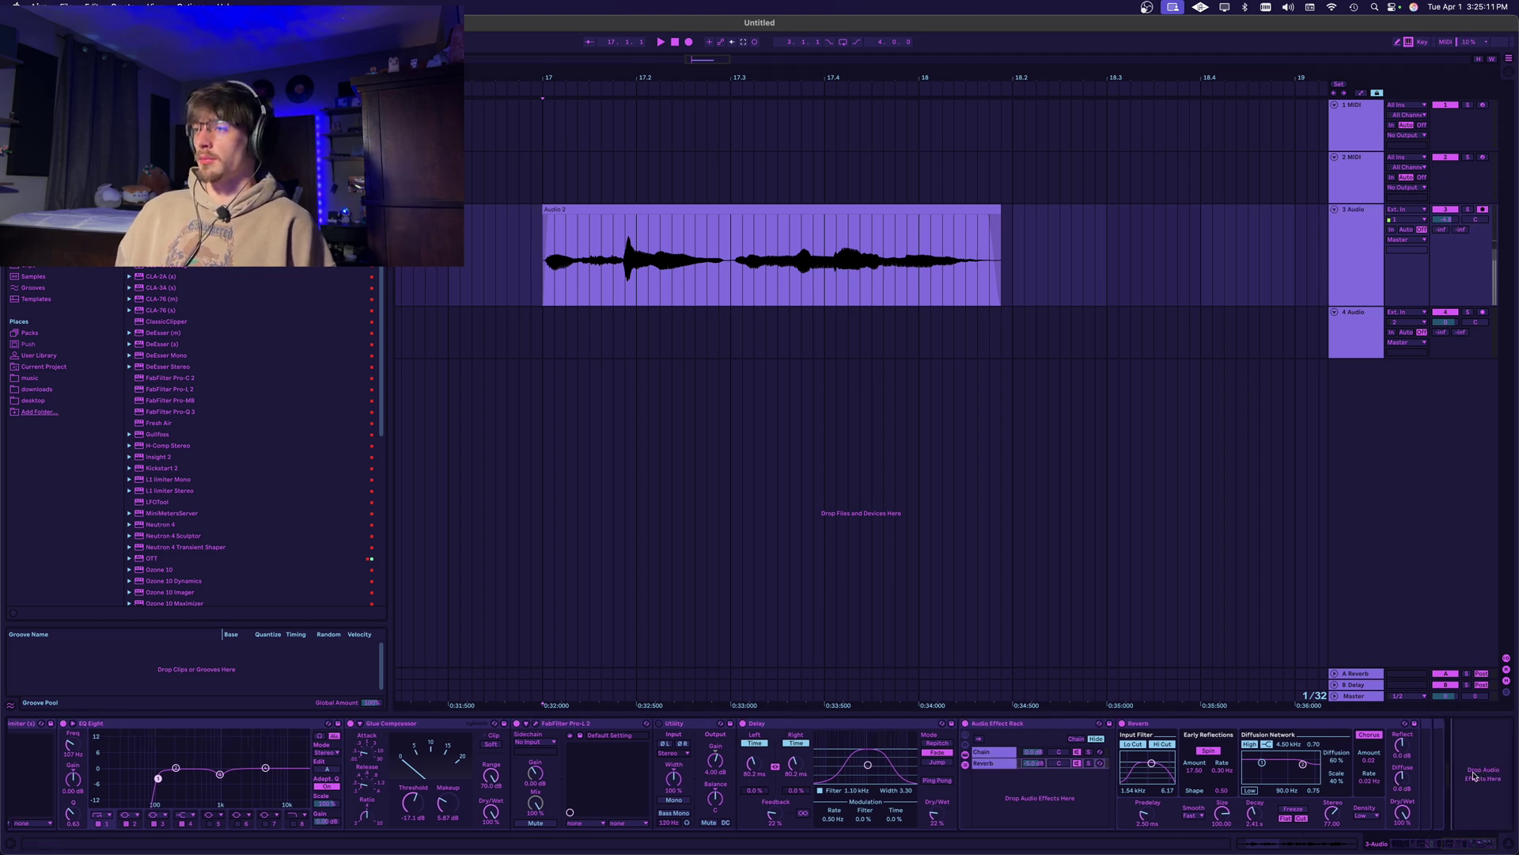
click(1209, 728)
click(31, 107)
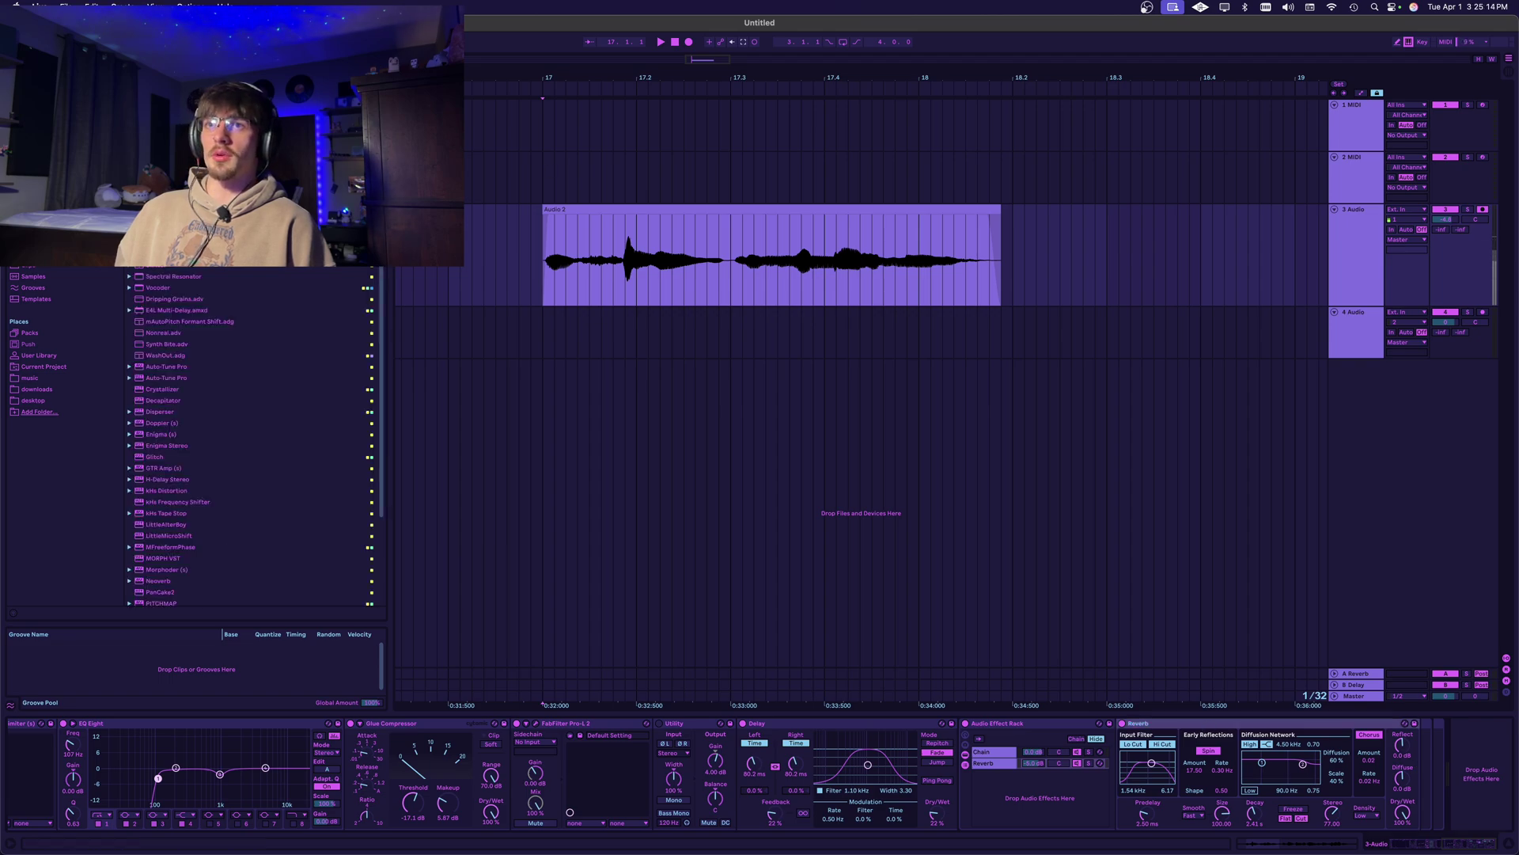
Group the second Reverb into an Audio Effect Rack and create an empty dry chain beside the Reverb chain.
right_click(1247, 720)
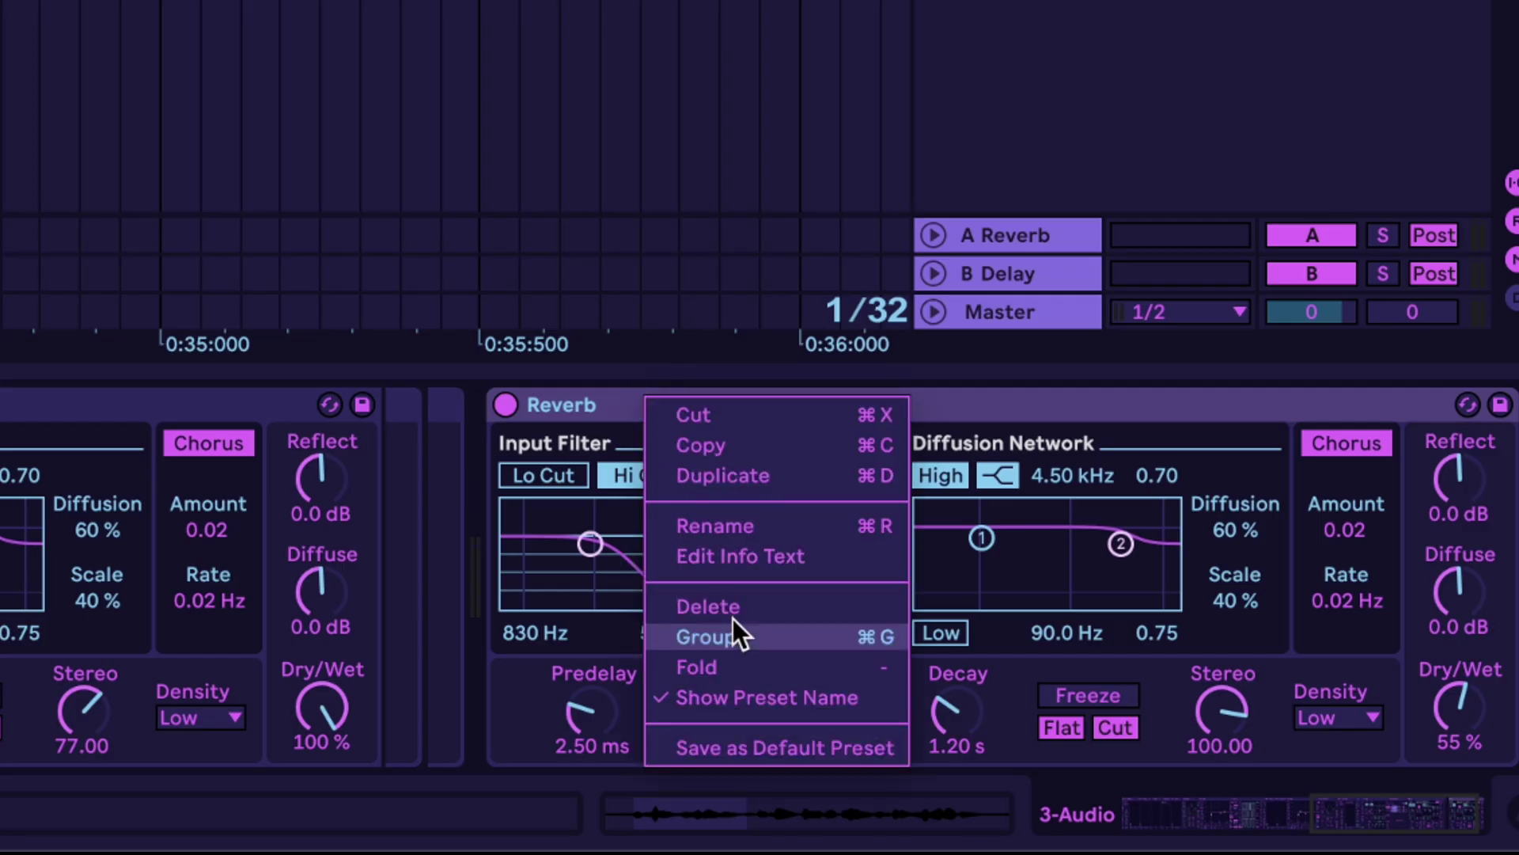
click(733, 626)
click(225, 546)
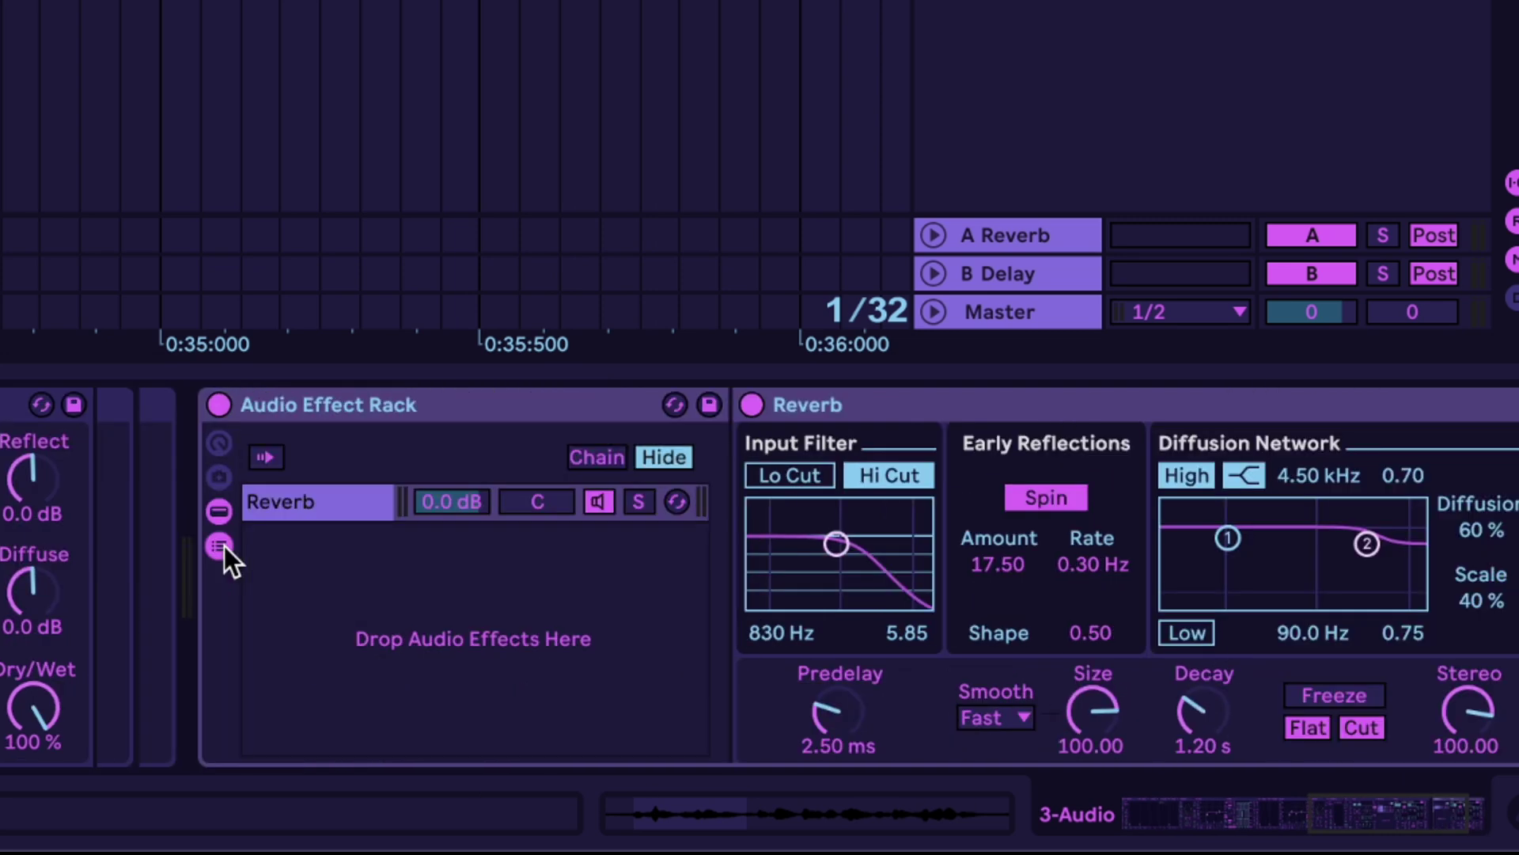
click(460, 568)
click(487, 590)
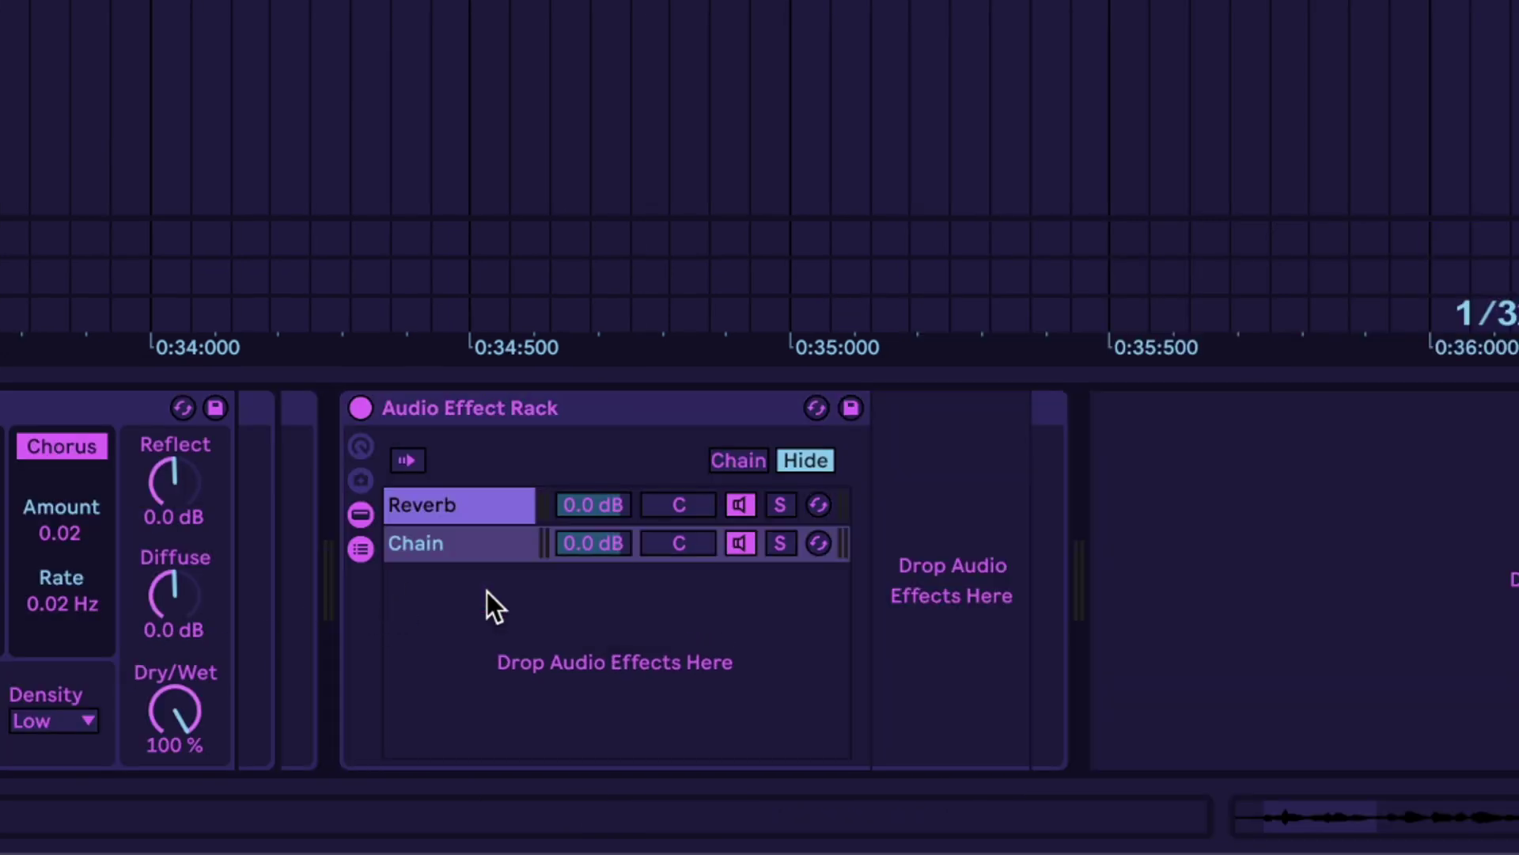
Set the second Reverb's Dry/Wet to 100 % and remove its rack from the track.
drag(1439, 740, 1438, 688)
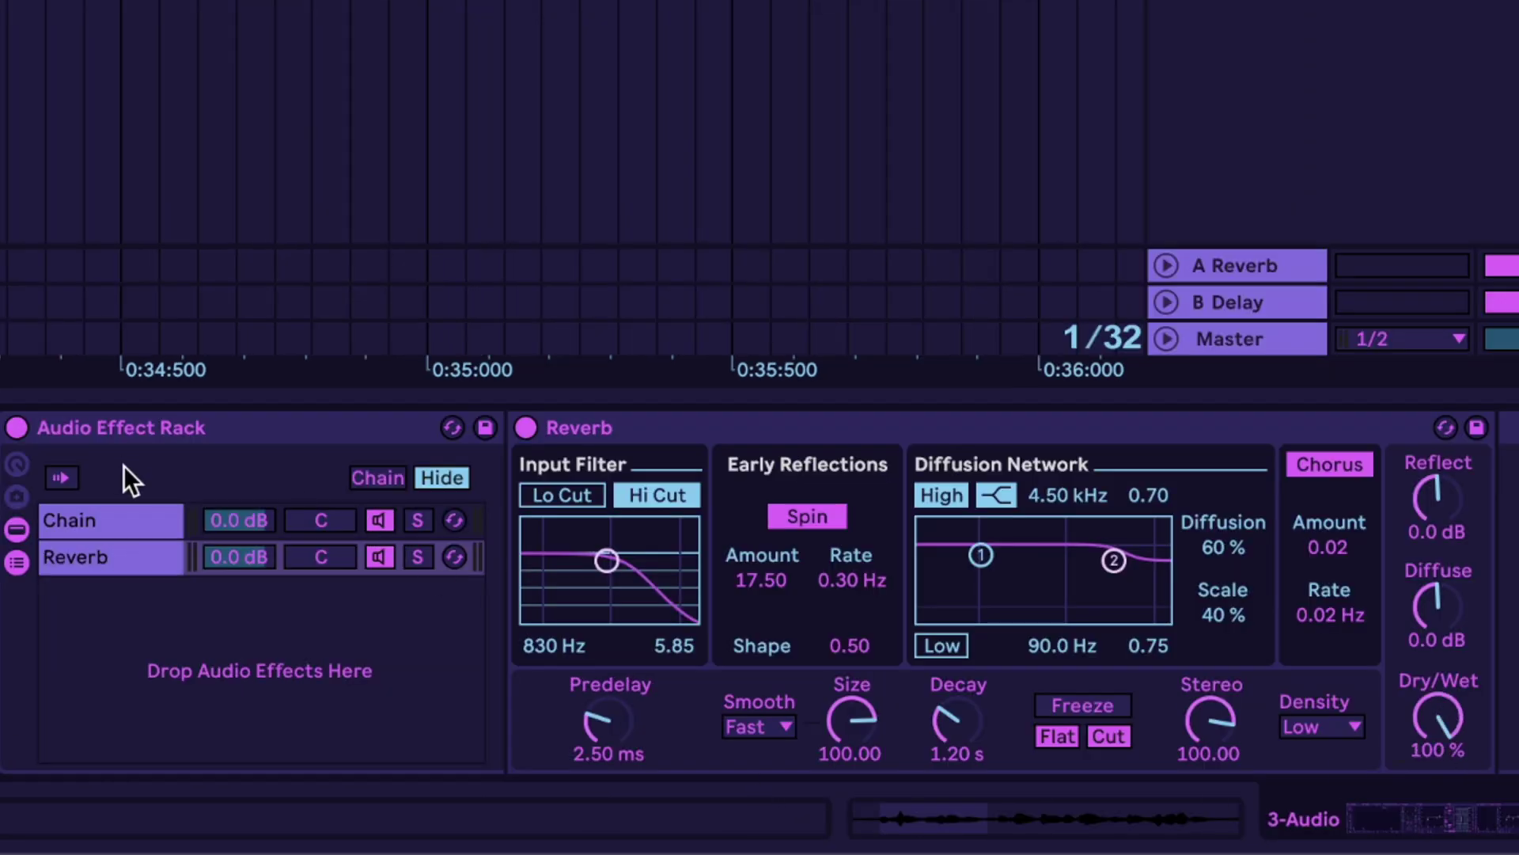
click(139, 516)
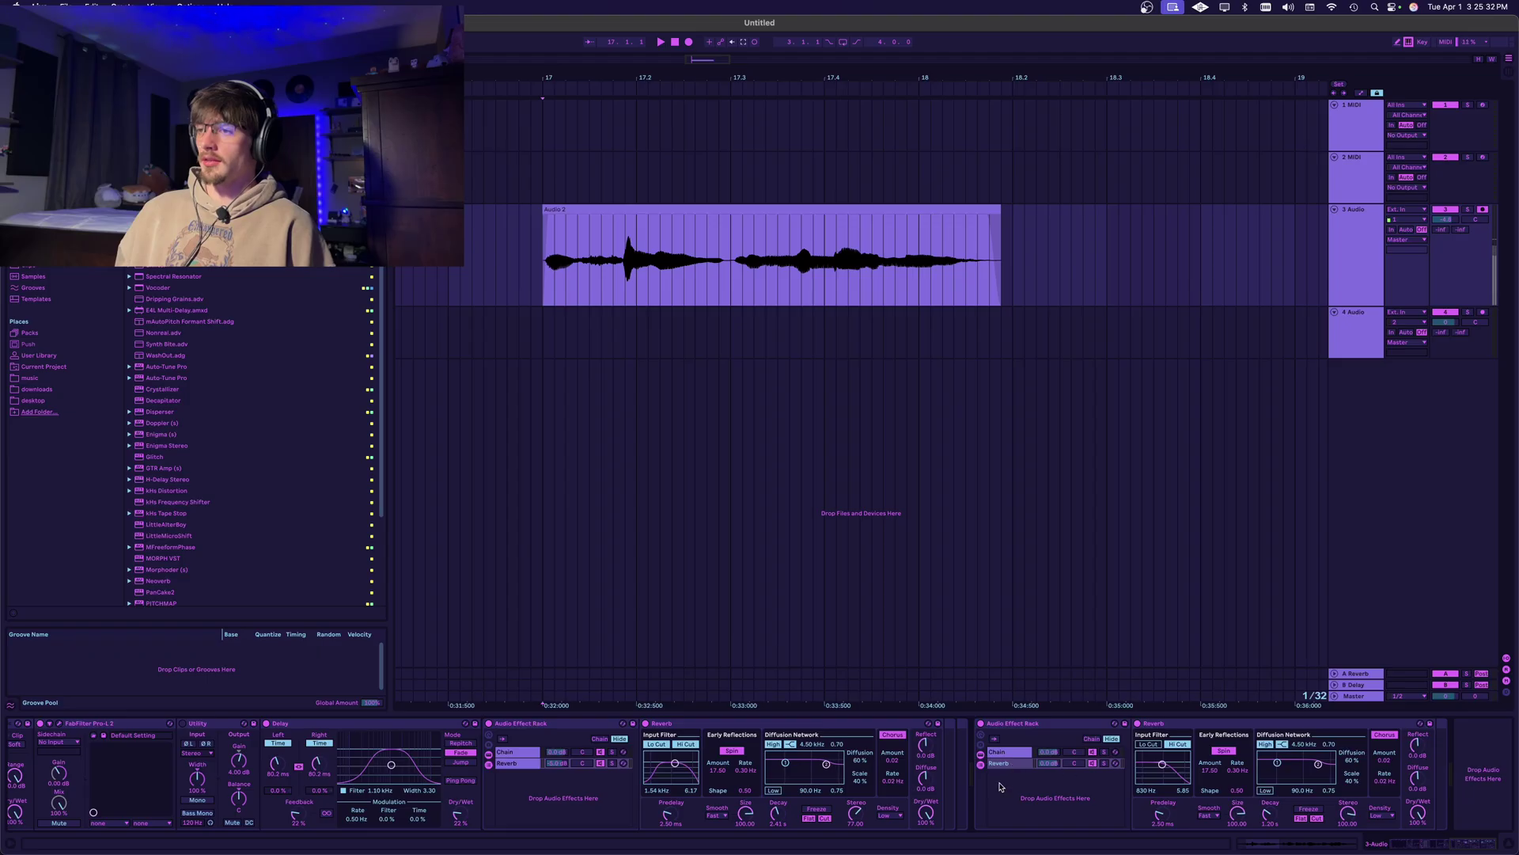
click(1159, 745)
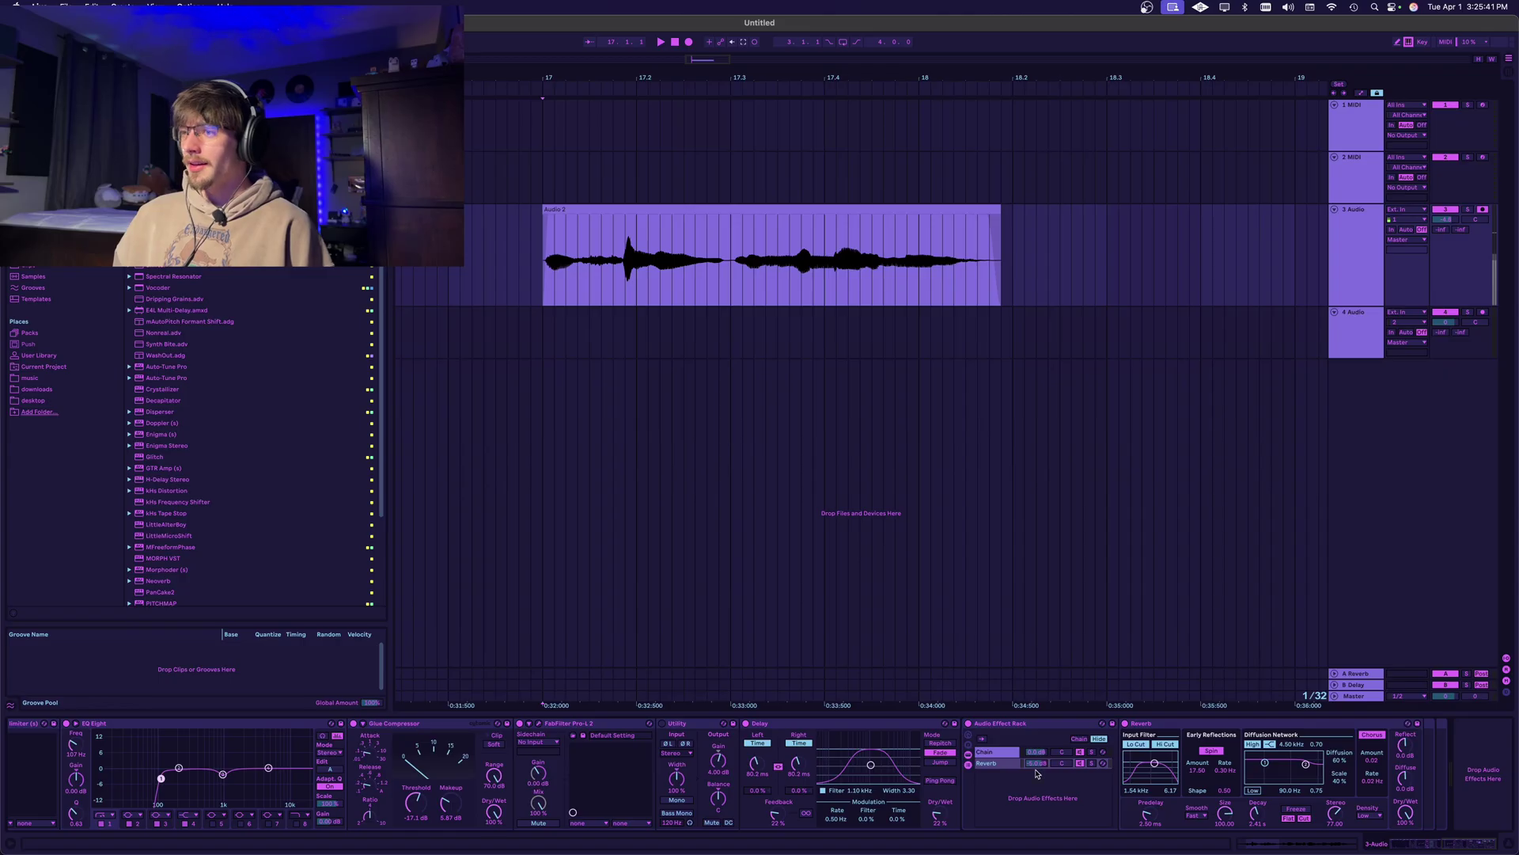
Play the vocal clip from just before its first peak to hear the remaining rack's reverb.
click(613, 261)
key(space)
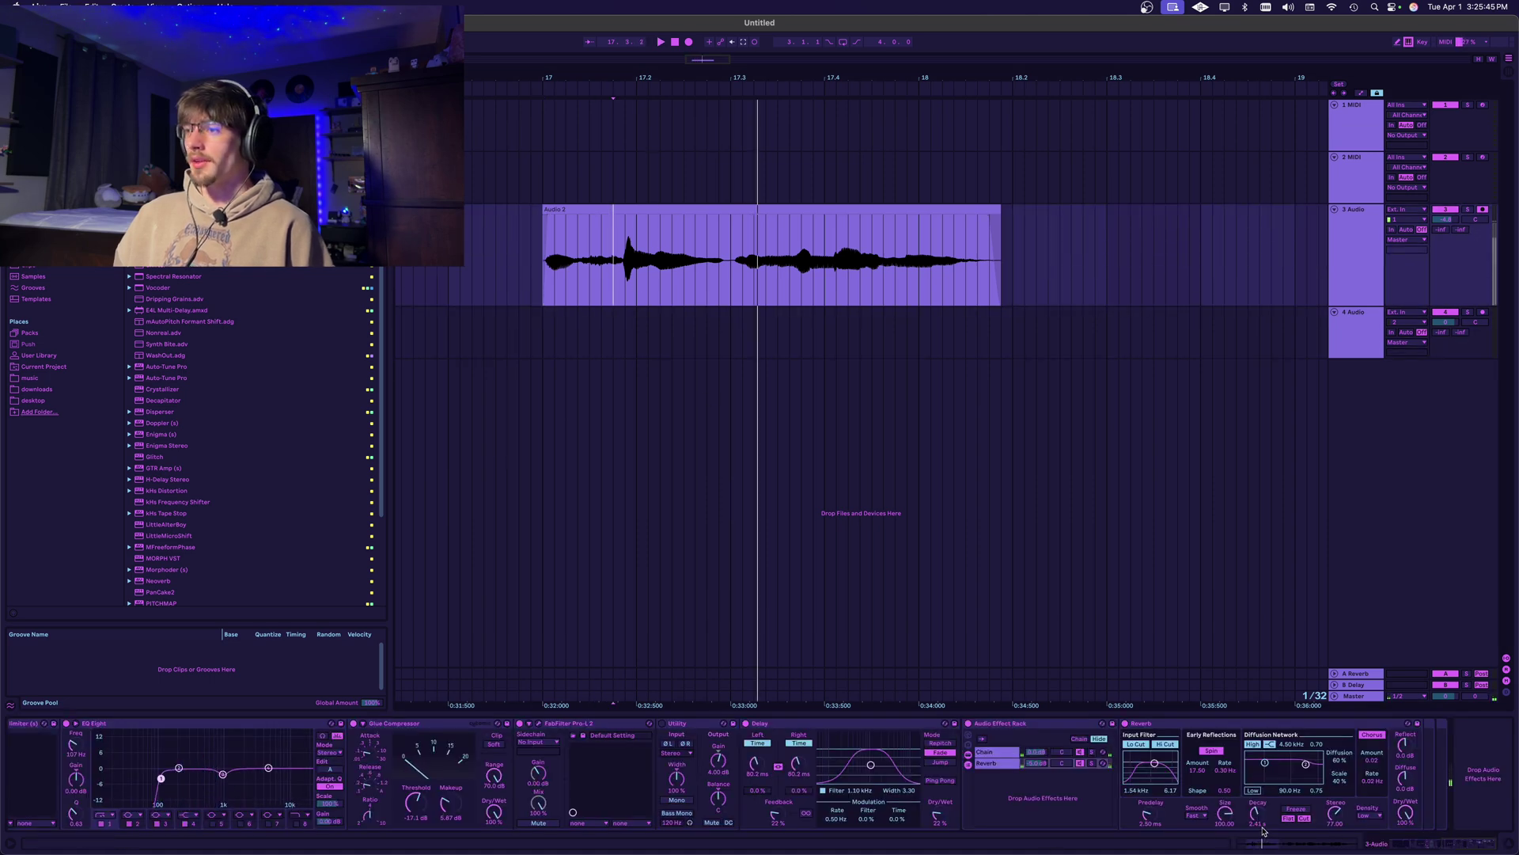
scroll(217, 147, down, 2)
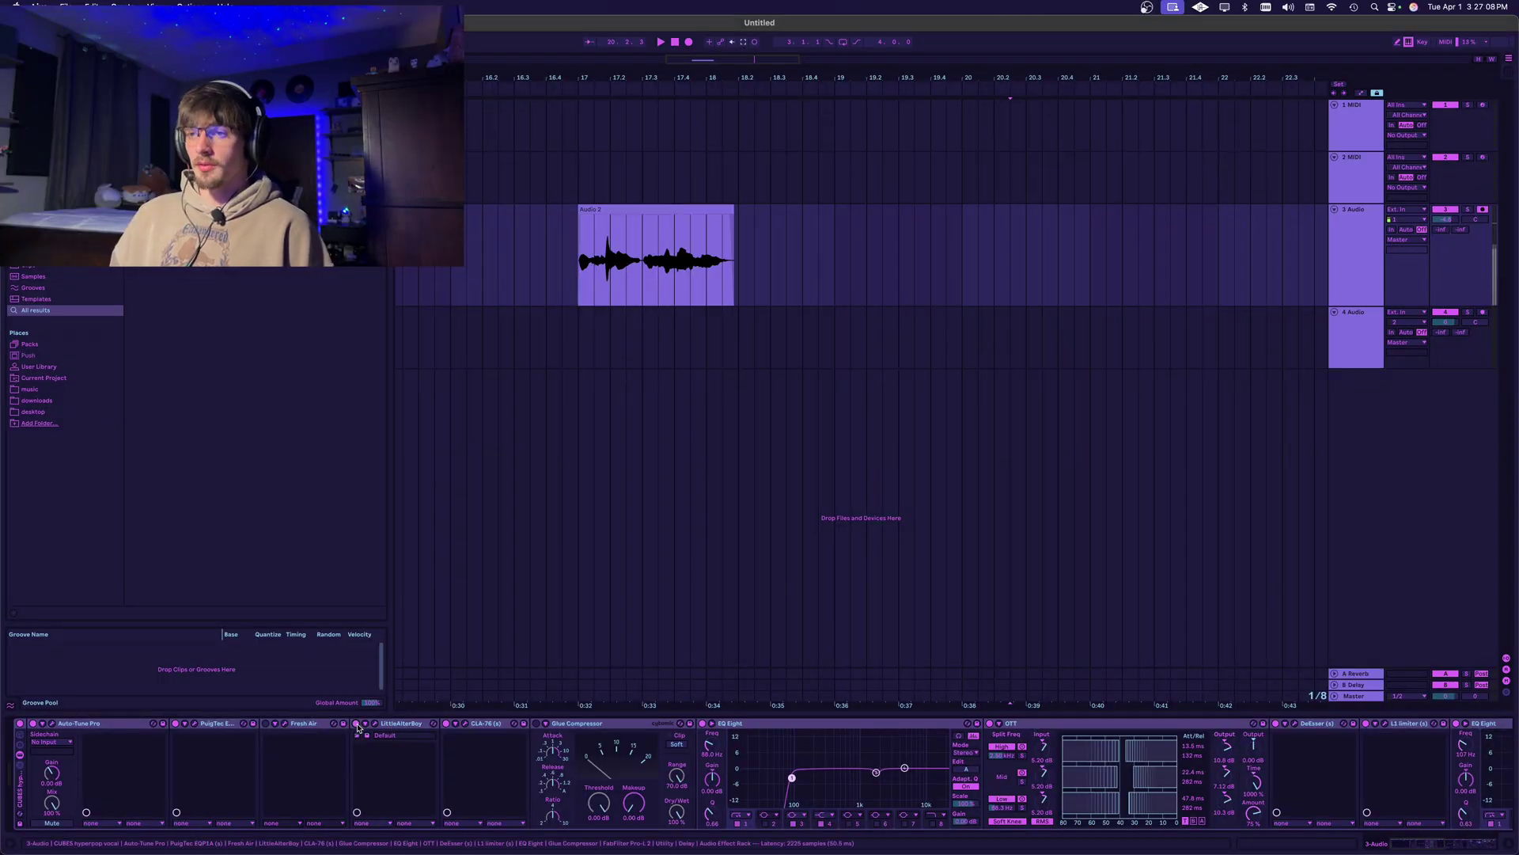
Adjust the Mix amount in LittleAlterBoy and play the vocal clip to hear the formant-shifted blend.
key(space)
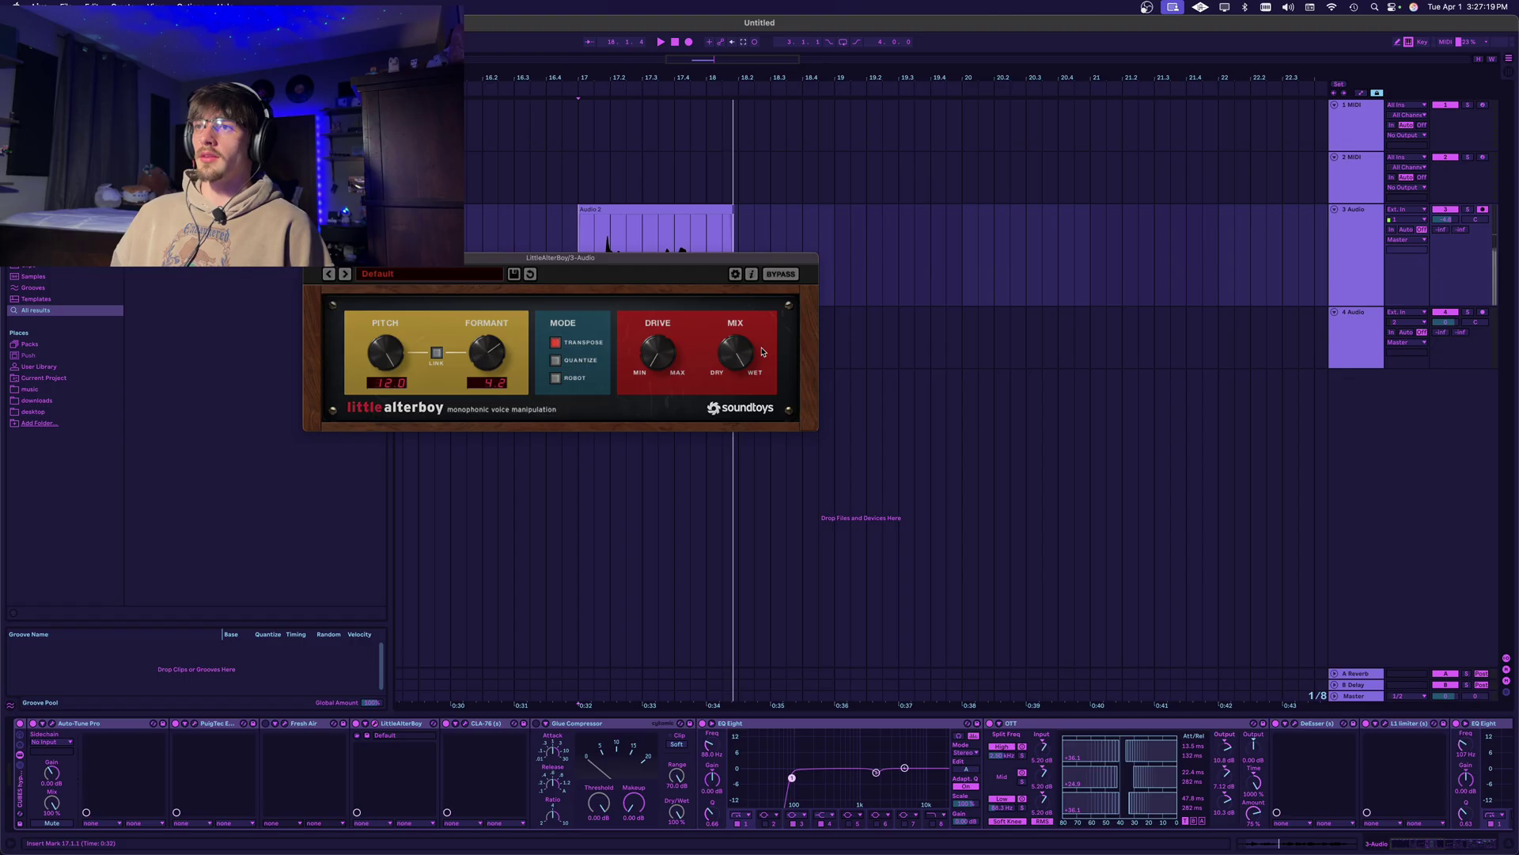
drag(762, 352, 735, 390)
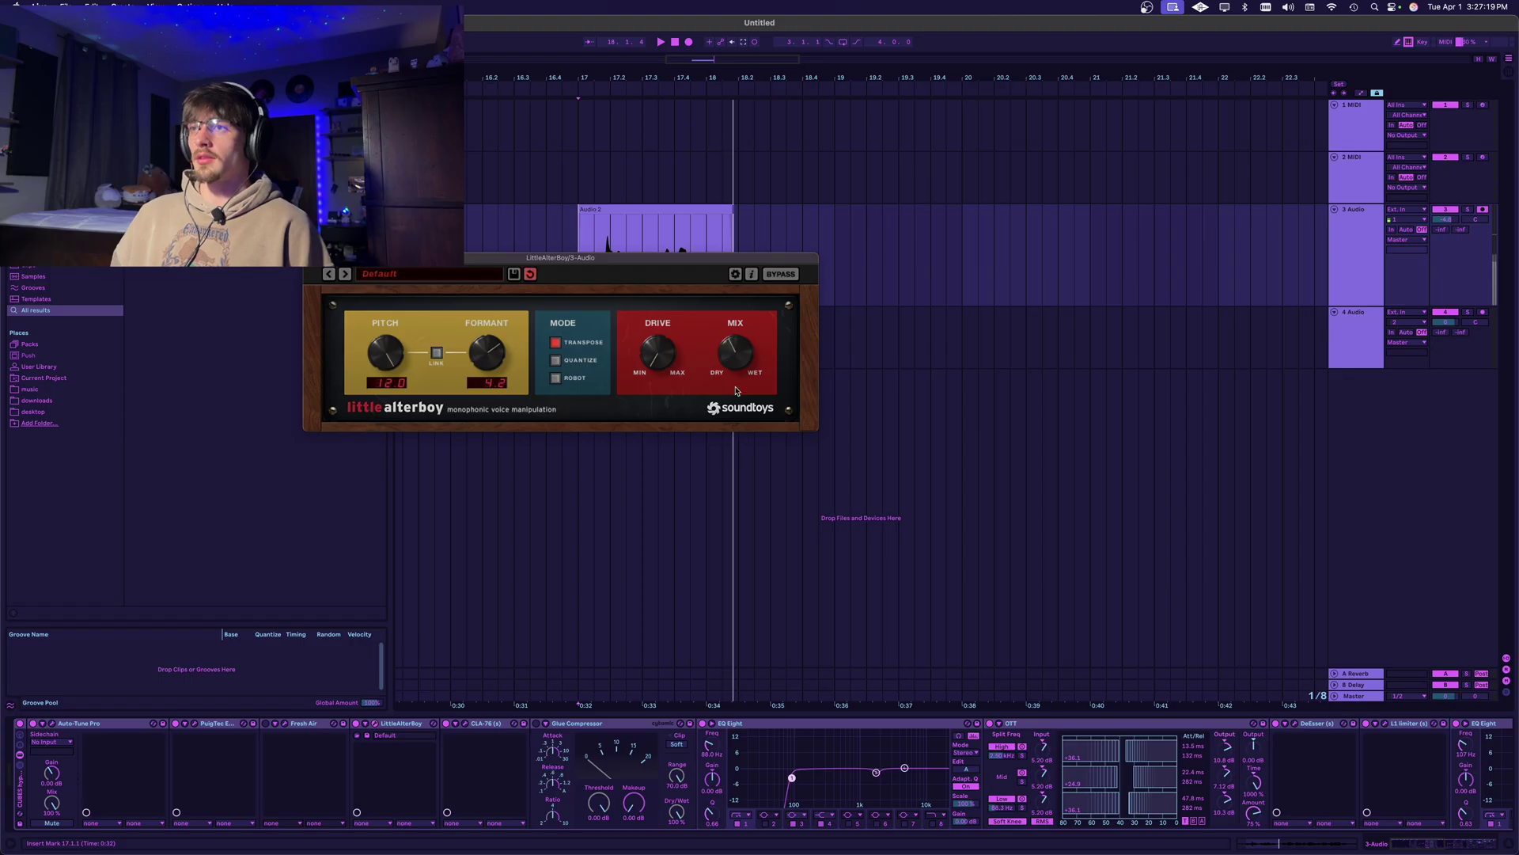
key(space)
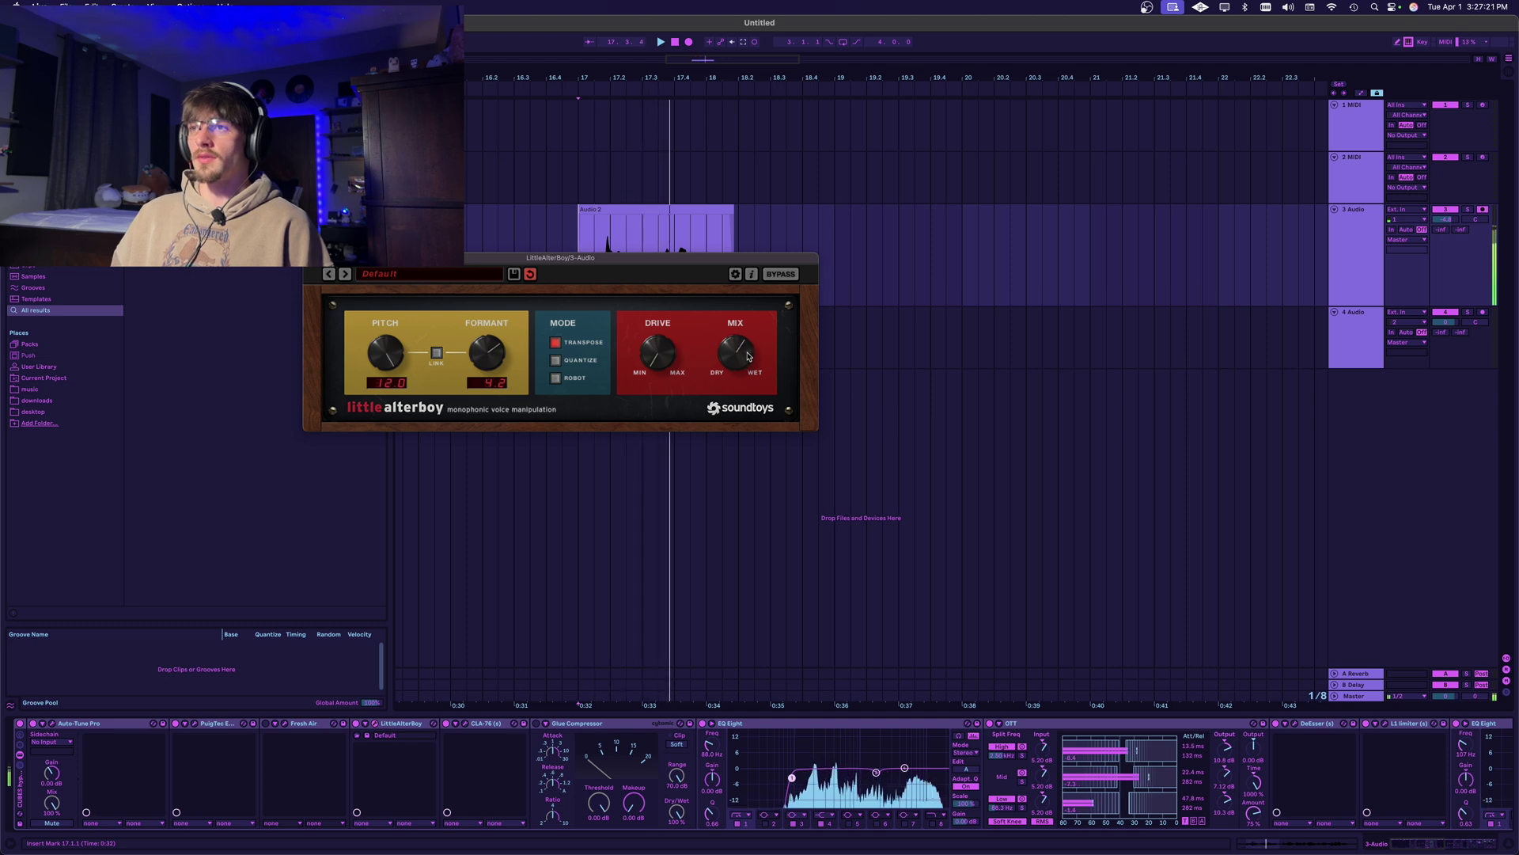
Try a drier Mix setting in LittleAlterBoy, replay the vocal clip, and revert the plugin change.
key(space)
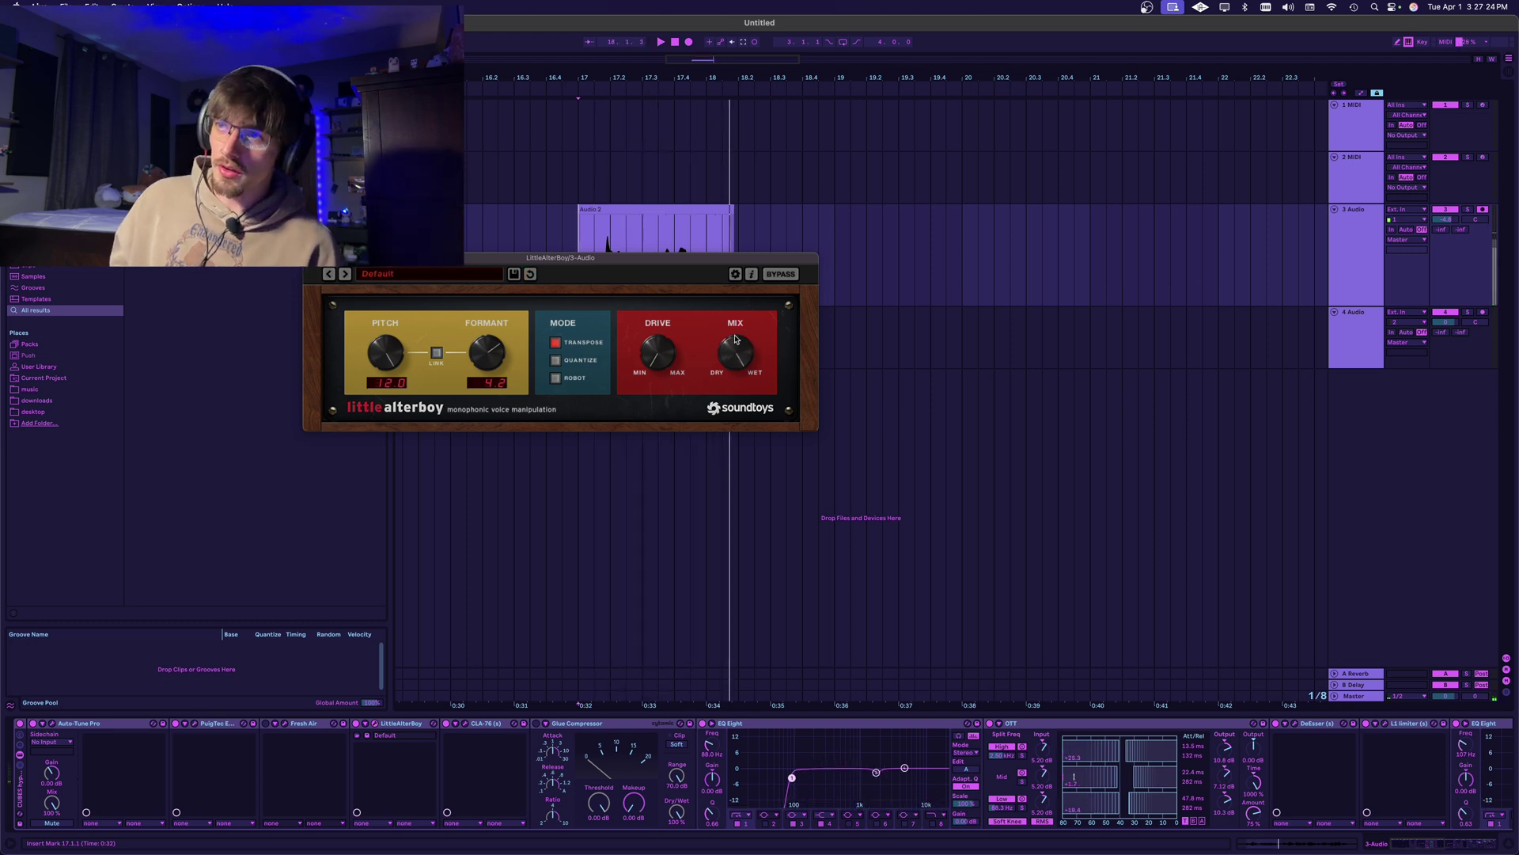
drag(752, 349, 727, 398)
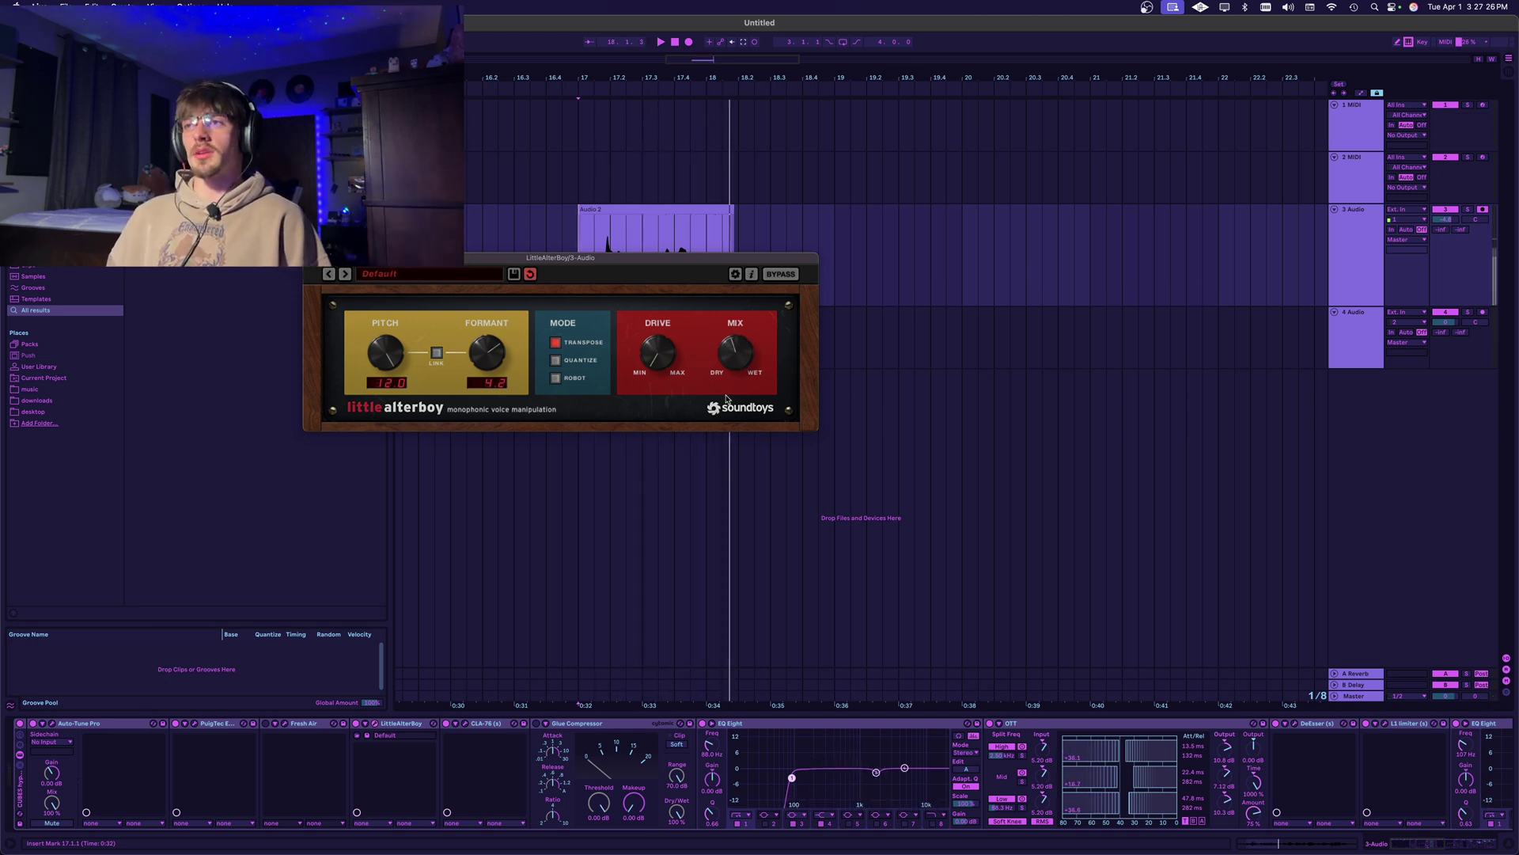
drag(701, 259, 703, 361)
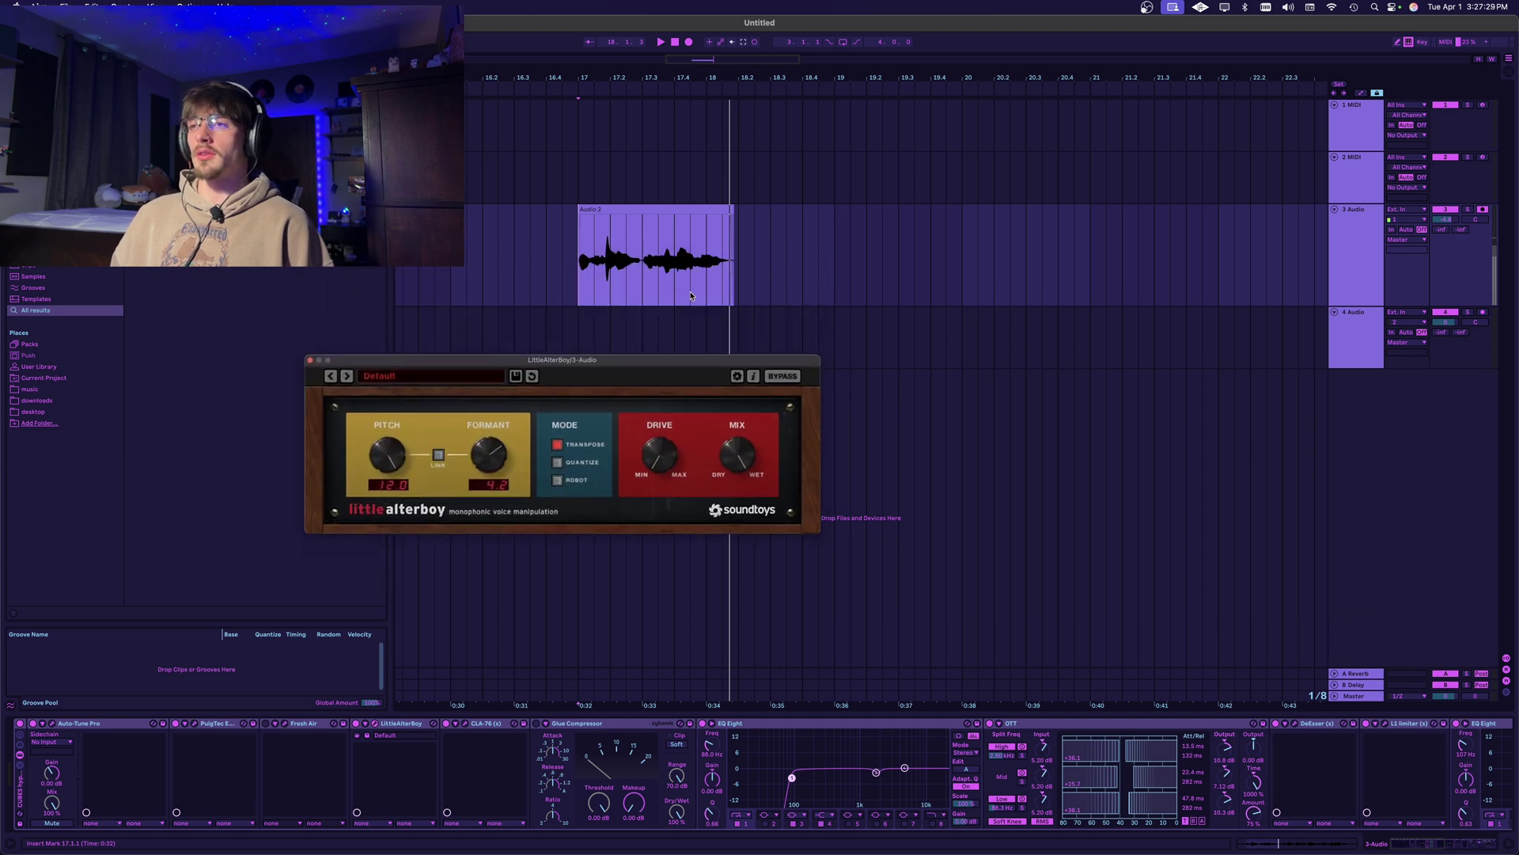
click(614, 243)
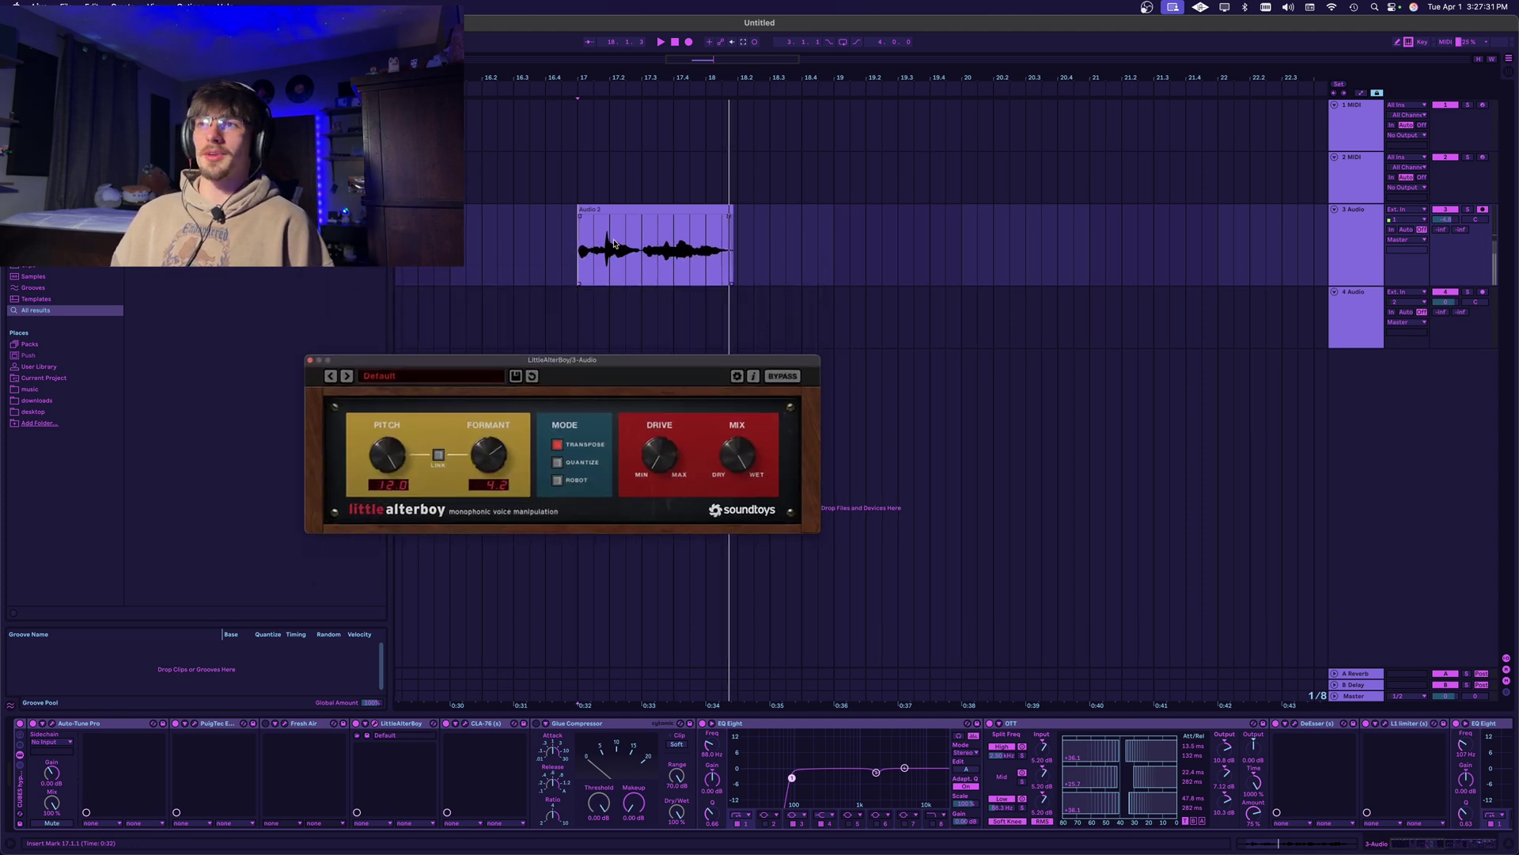
drag(637, 366, 615, 373)
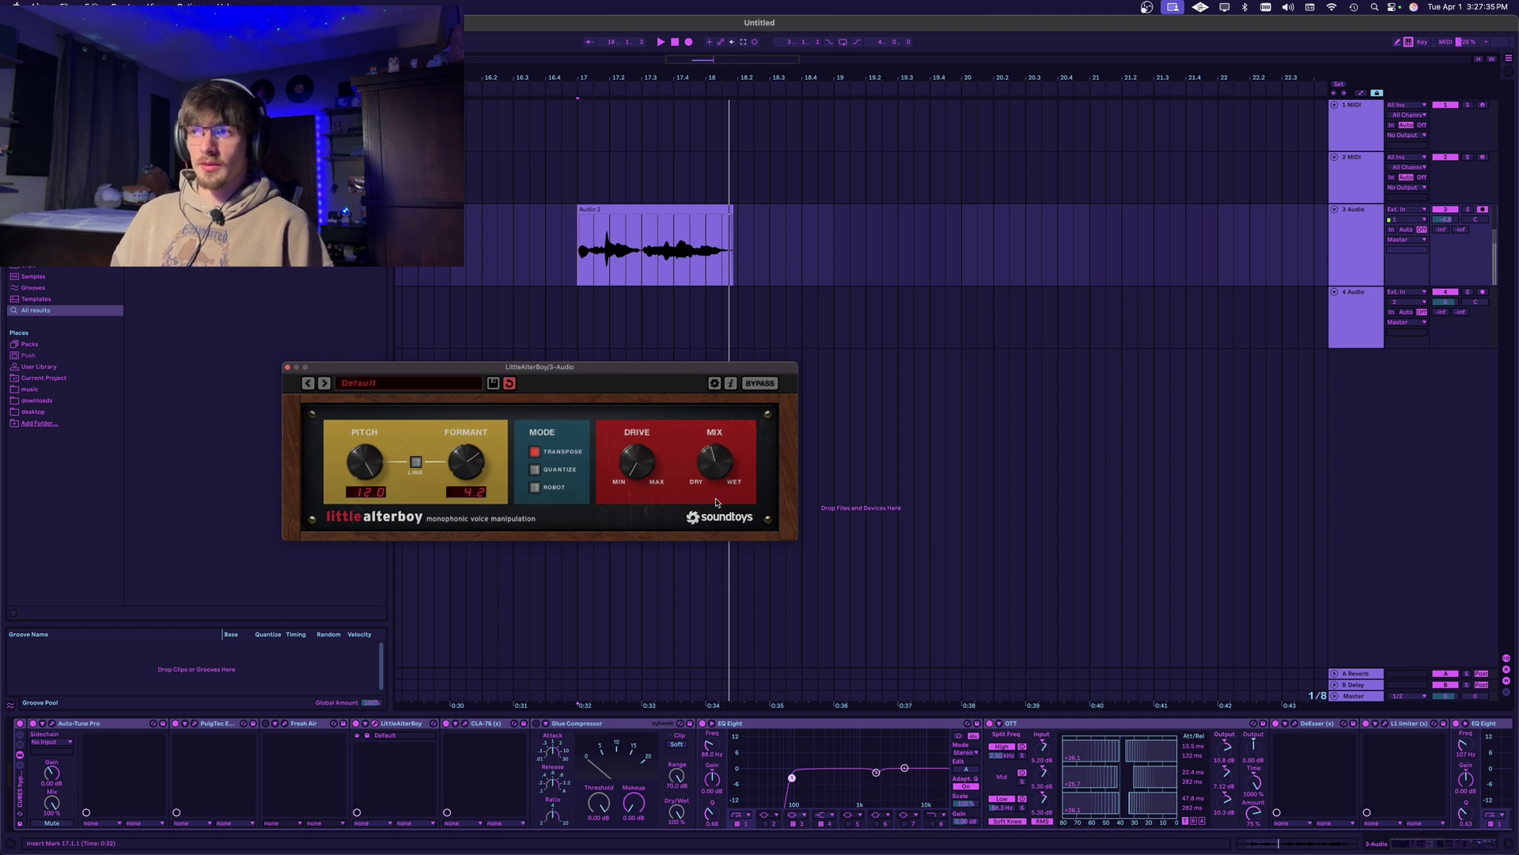
key(space)
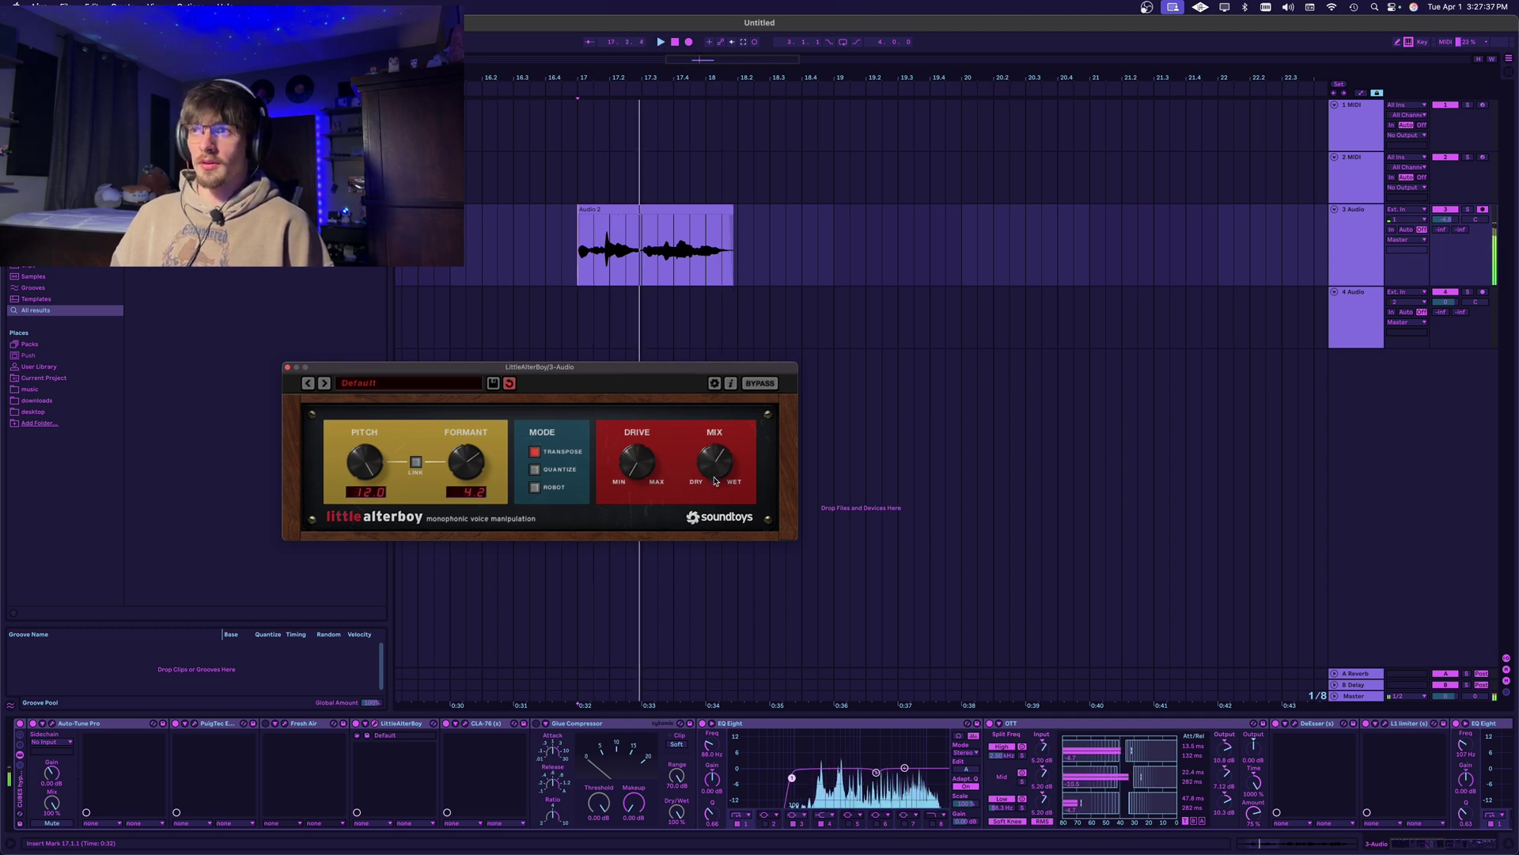
click(509, 383)
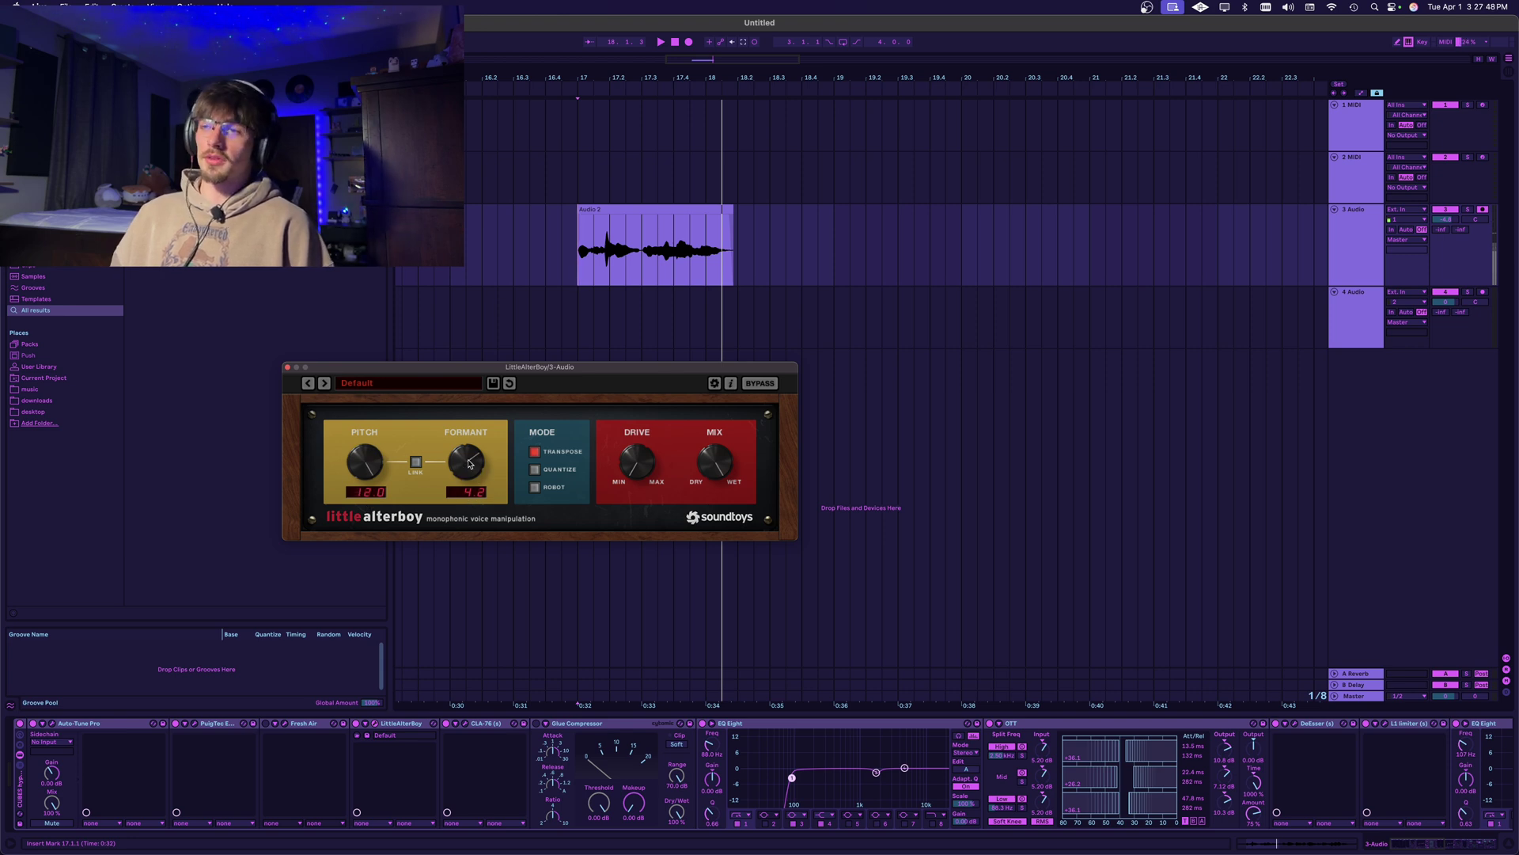
Try lowering the Formant in LittleAlterBoy to 0.8 while playing the vocal clip, and restore it to 4.2.
drag(469, 463, 469, 470)
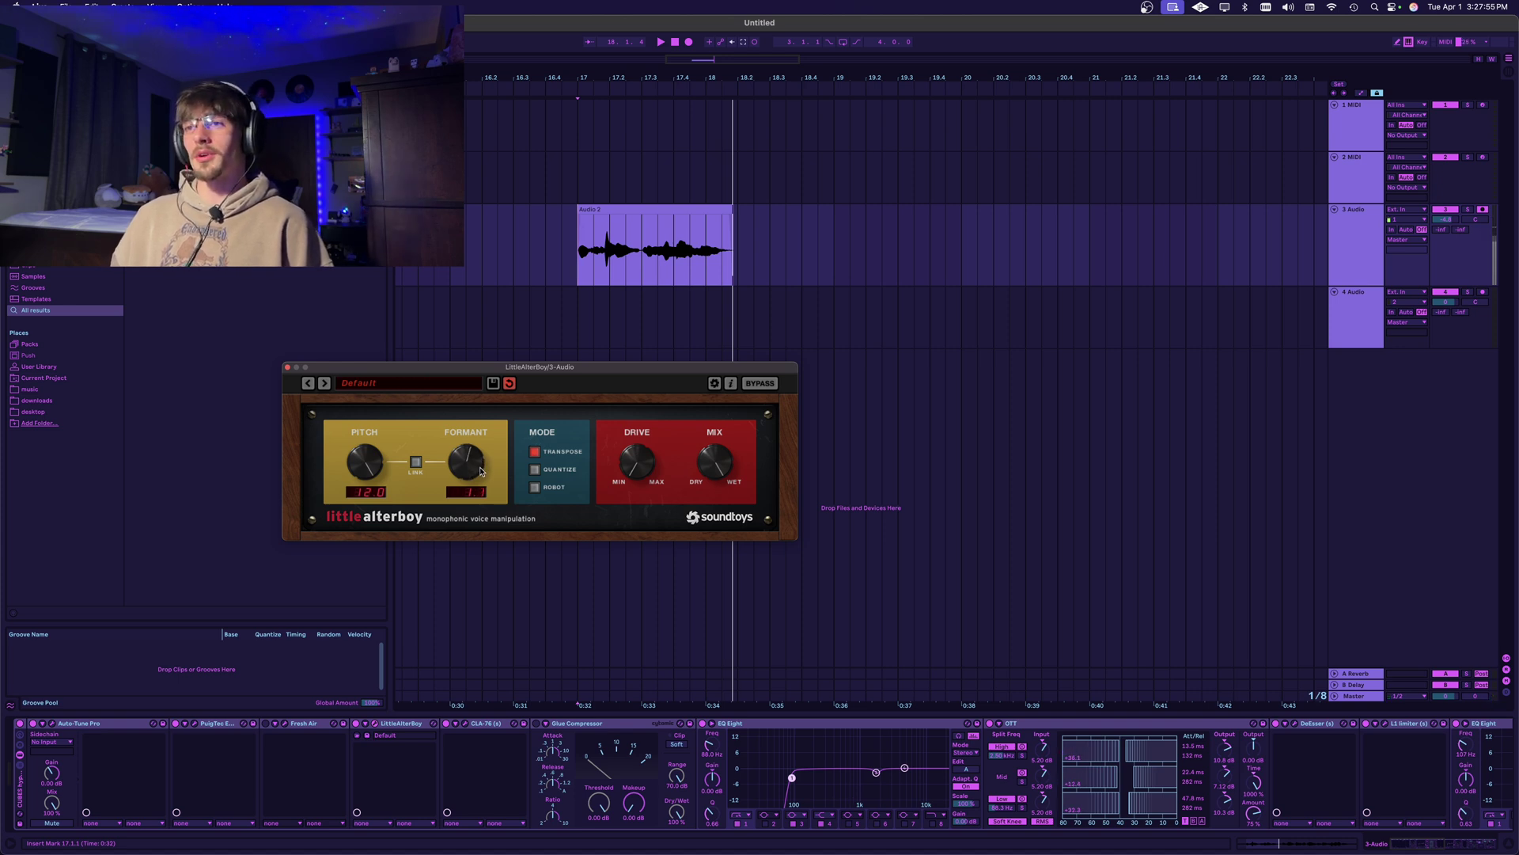
key(space)
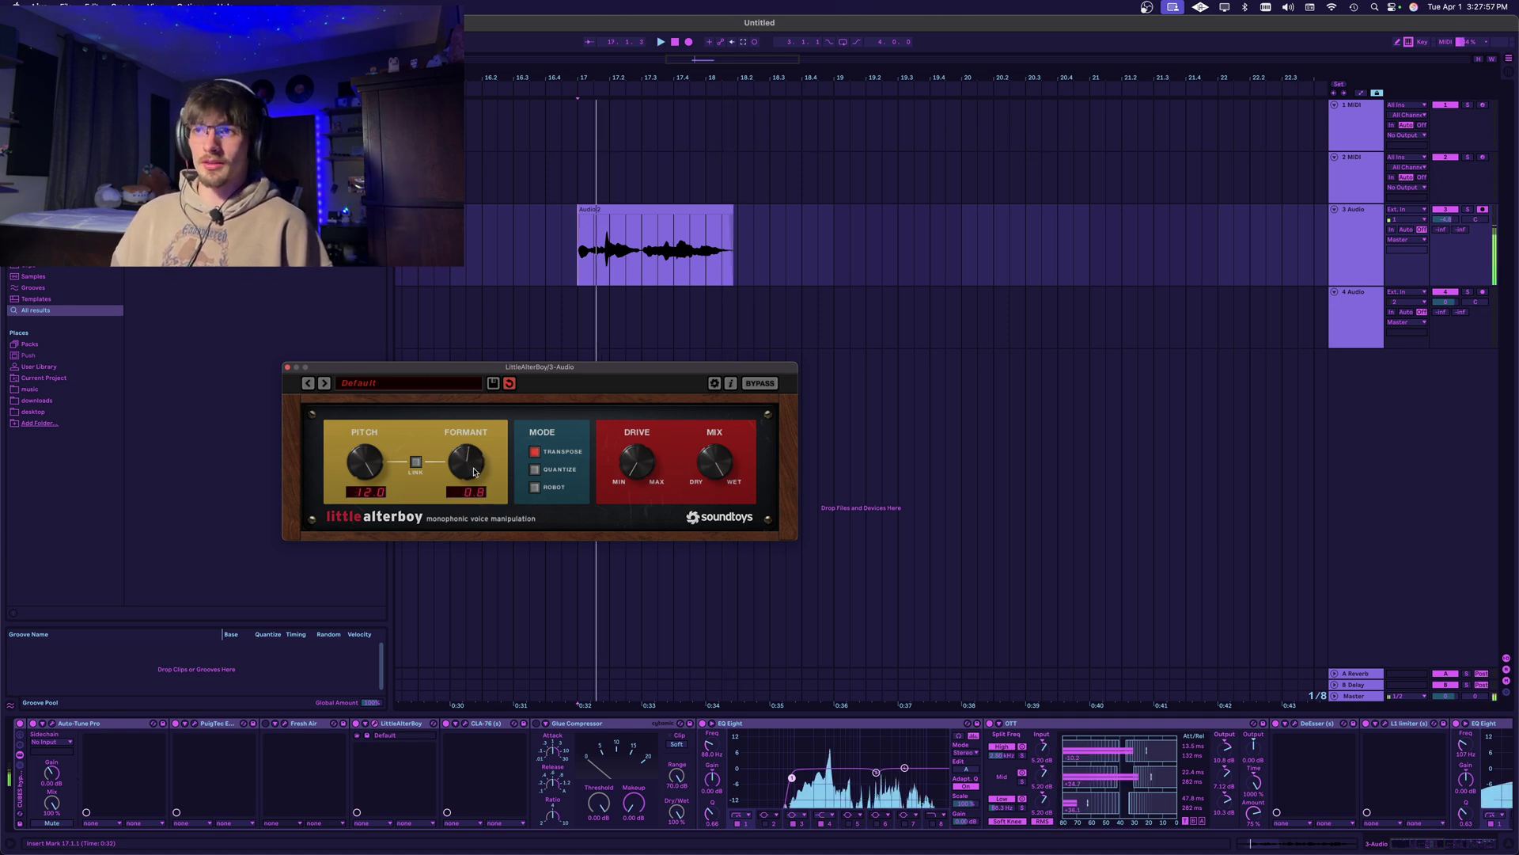
mouse_move(481, 473)
mouse_down()
mouse_move(472, 449)
mouse_move(472, 506)
mouse_move(473, 473)
mouse_up()
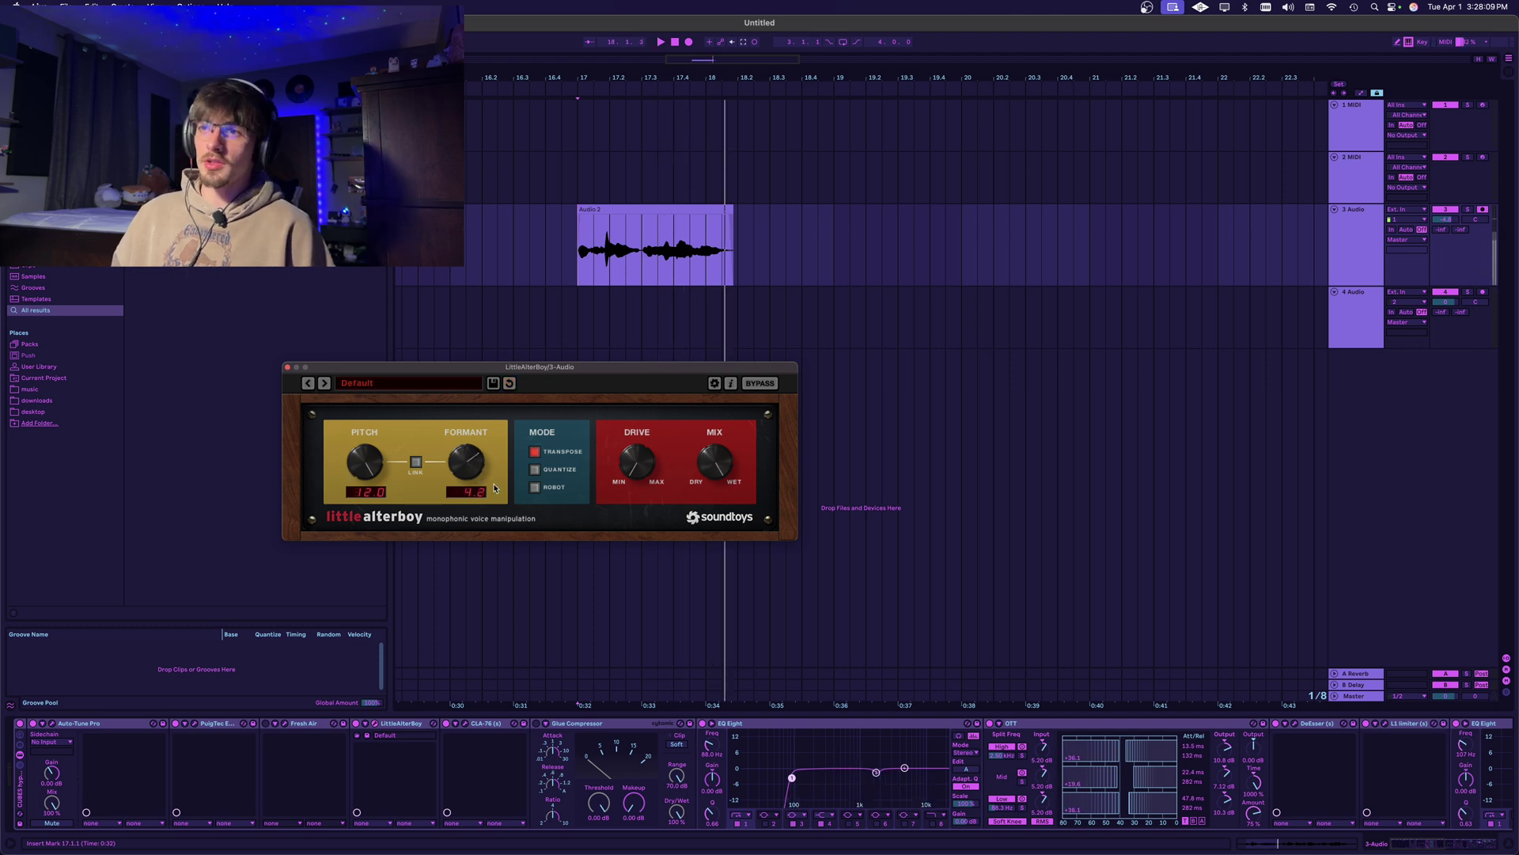
Close LittleAlterBoy and raise the first EQ Eight's low-cut frequency to about 220 Hz while playing the vocal clip.
click(287, 368)
scroll(799, 786, right, 5)
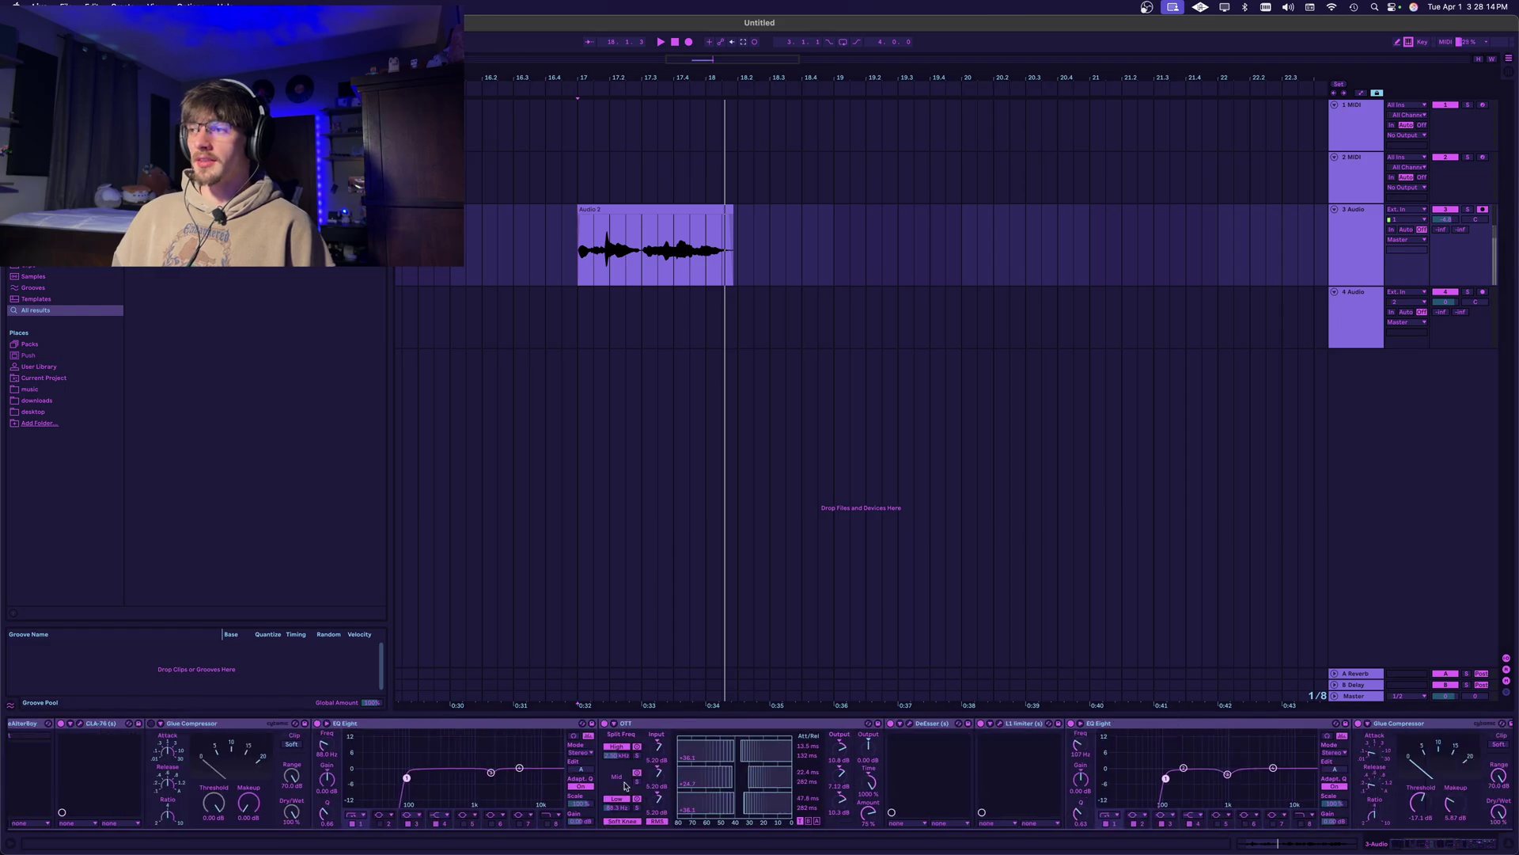
key(space)
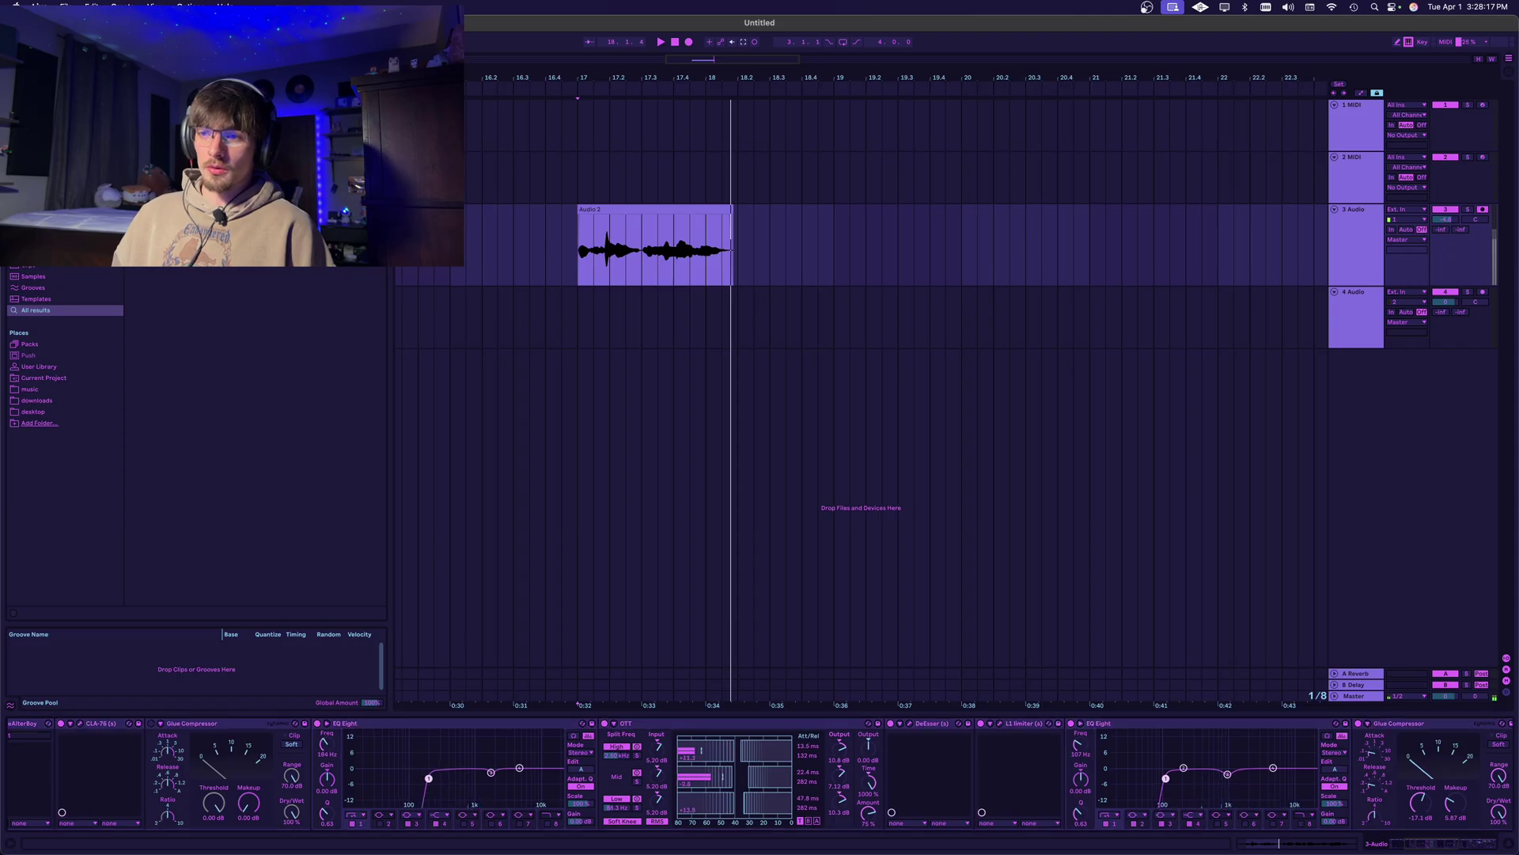
key(space)
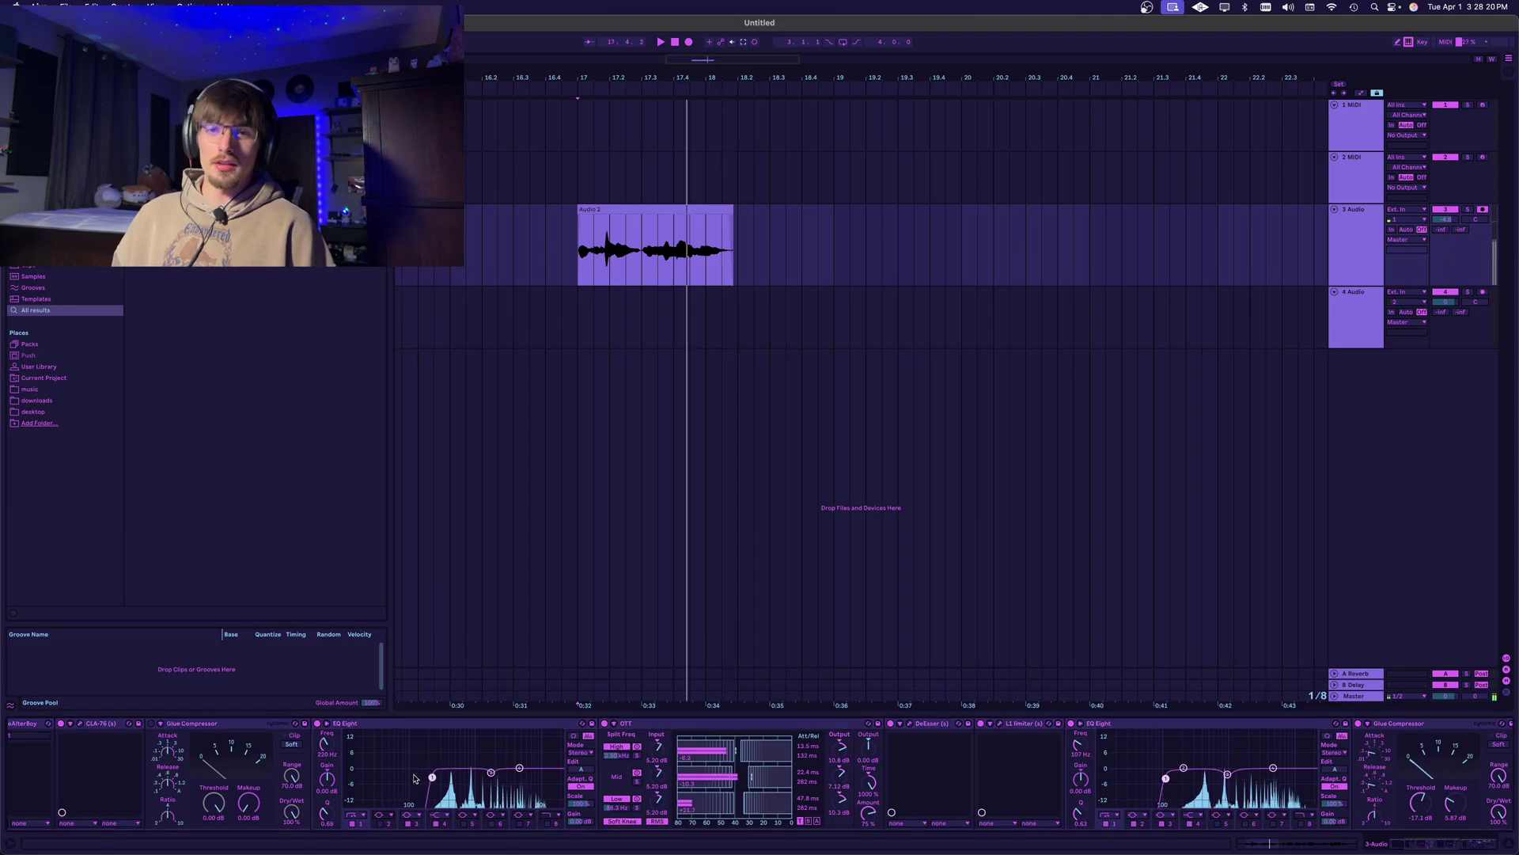
Raise the second EQ Eight's low-cut frequency to about 210 Hz while replaying the vocal clip.
scroll(1112, 789, right, 2)
key(space)
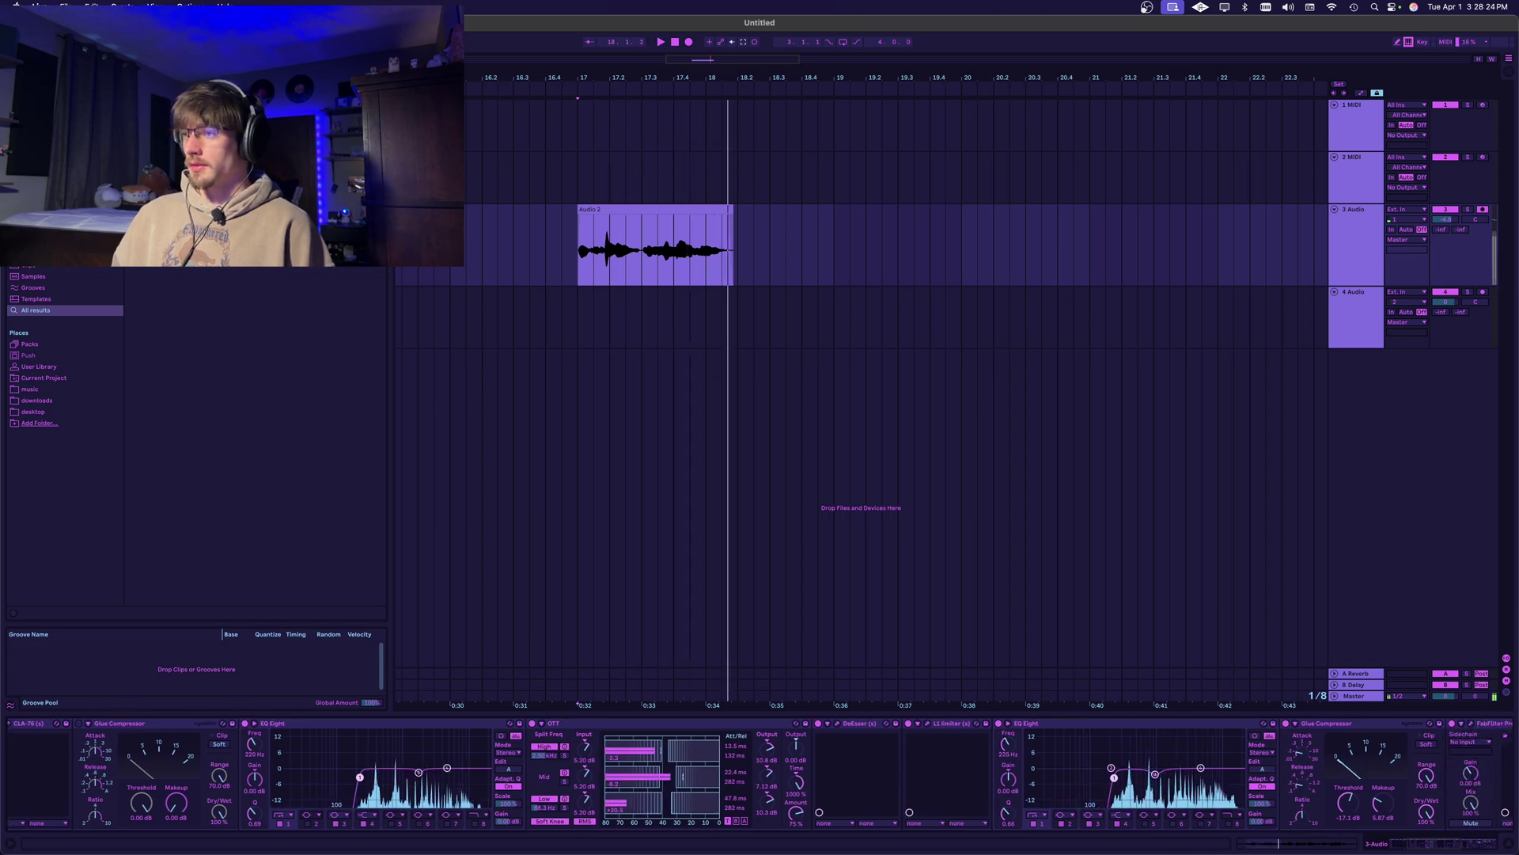
scroll(1065, 739, right, 20)
scroll(1065, 740, left, 20)
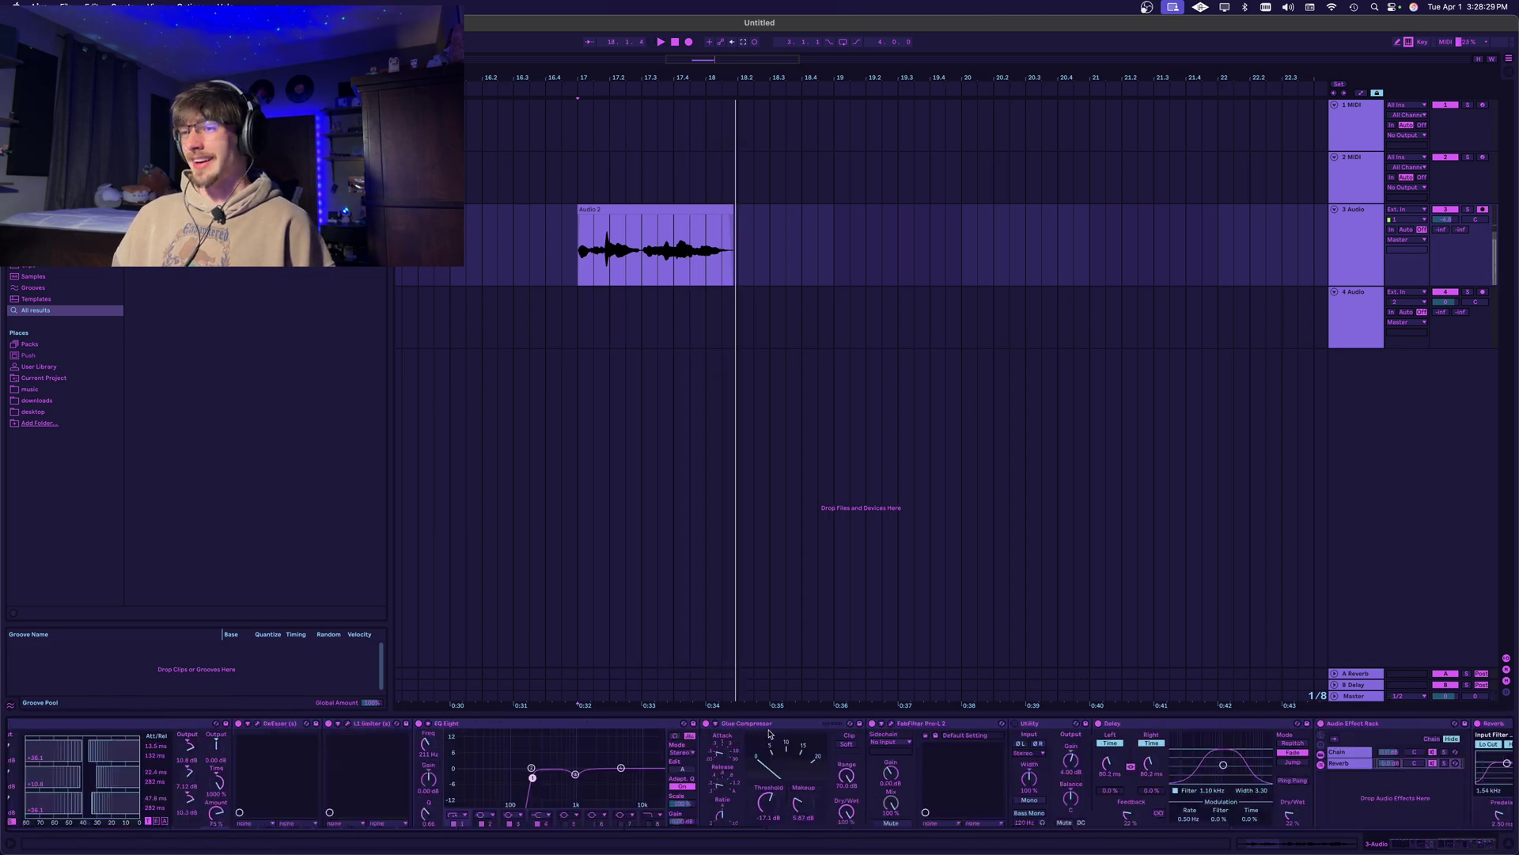